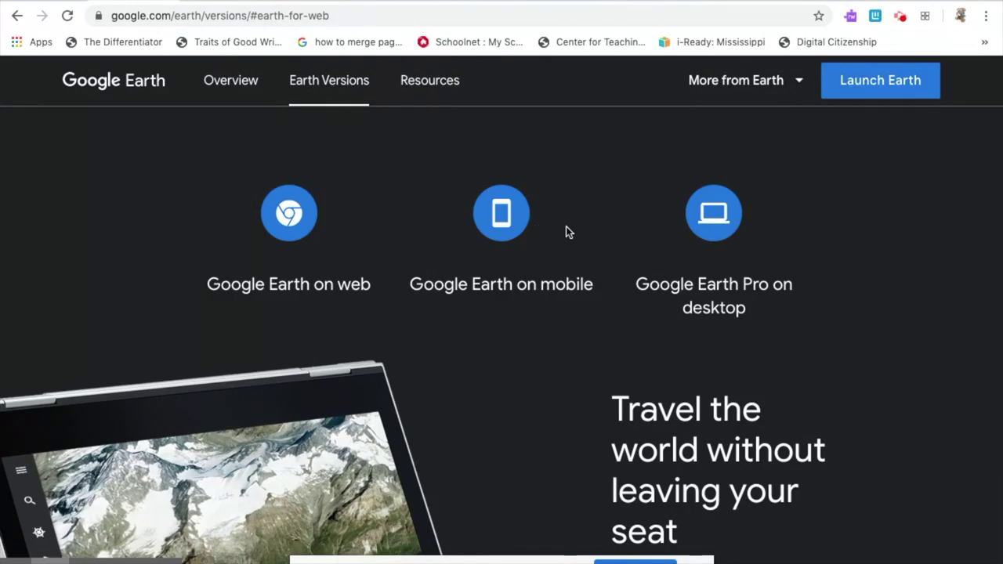
Scroll through the mobile and desktop Earth versions, then return to the Overview page.
{"action": "scroll", "coordinate": [565, 227], "scroll_direction": "down", "scroll_amount": 10}
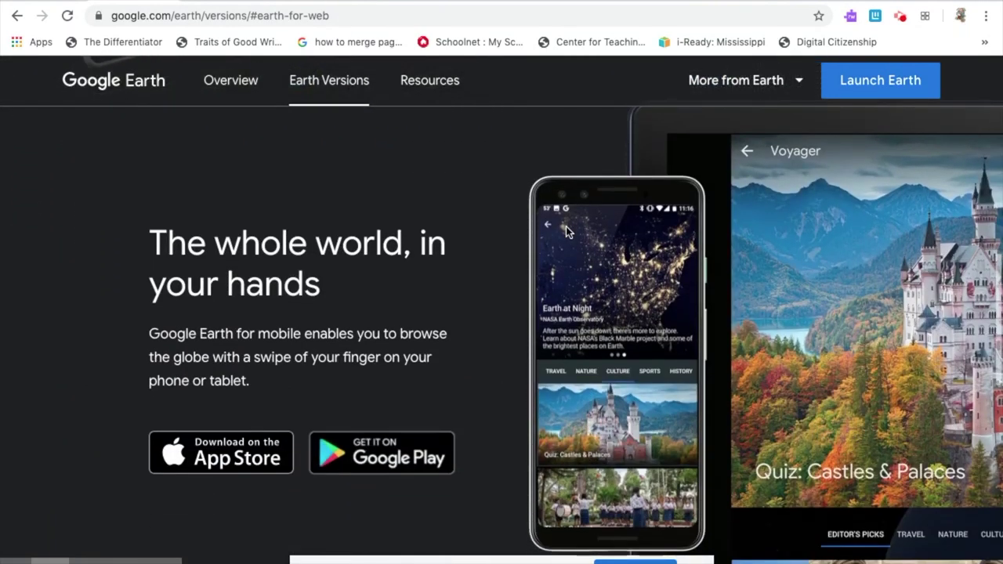
{"action": "scroll", "coordinate": [566, 227], "scroll_direction": "down", "scroll_amount": 7}
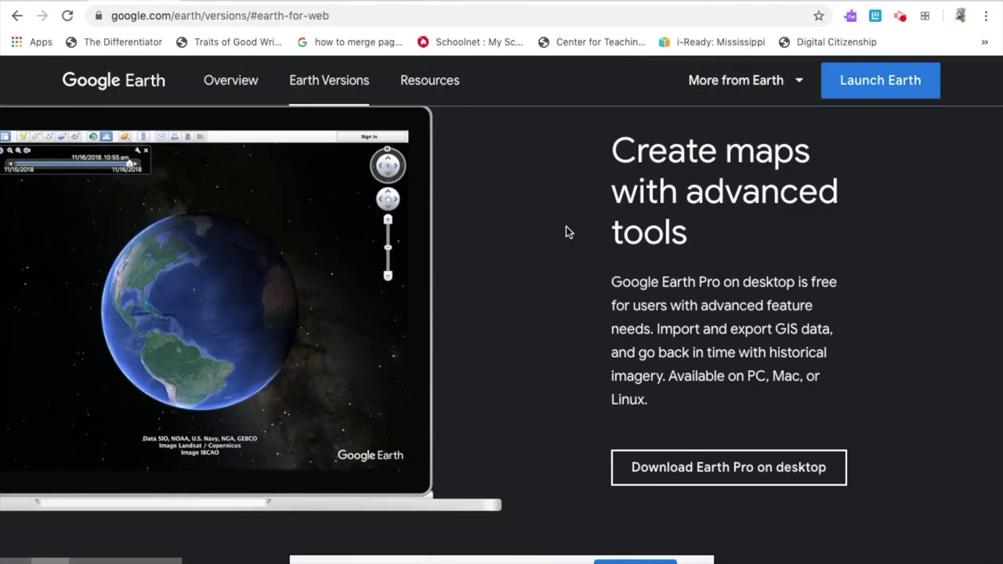
{"action": "scroll", "coordinate": [566, 232], "scroll_direction": "up", "scroll_amount": 1}
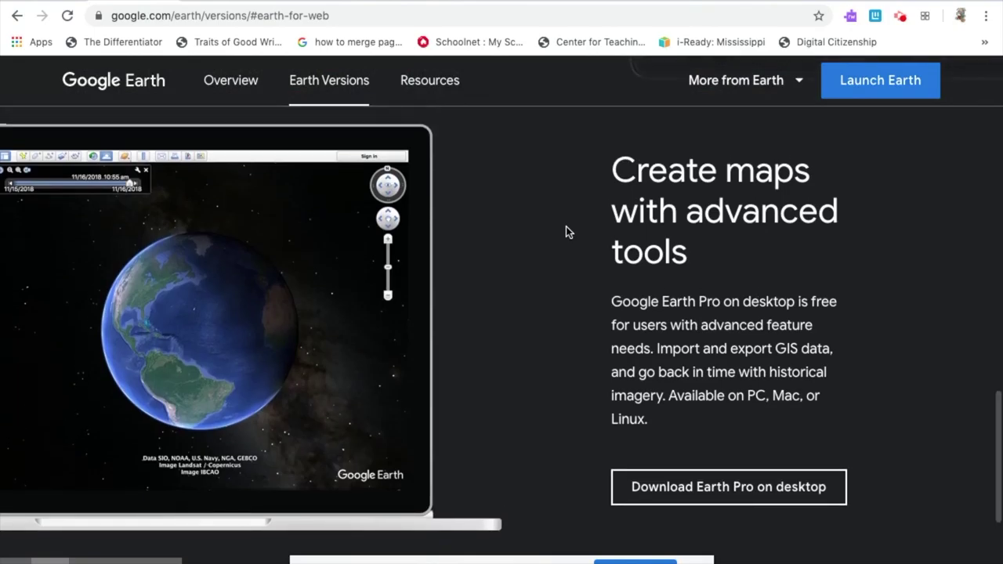
{"action": "mouse_move", "coordinate": [433, 558]}
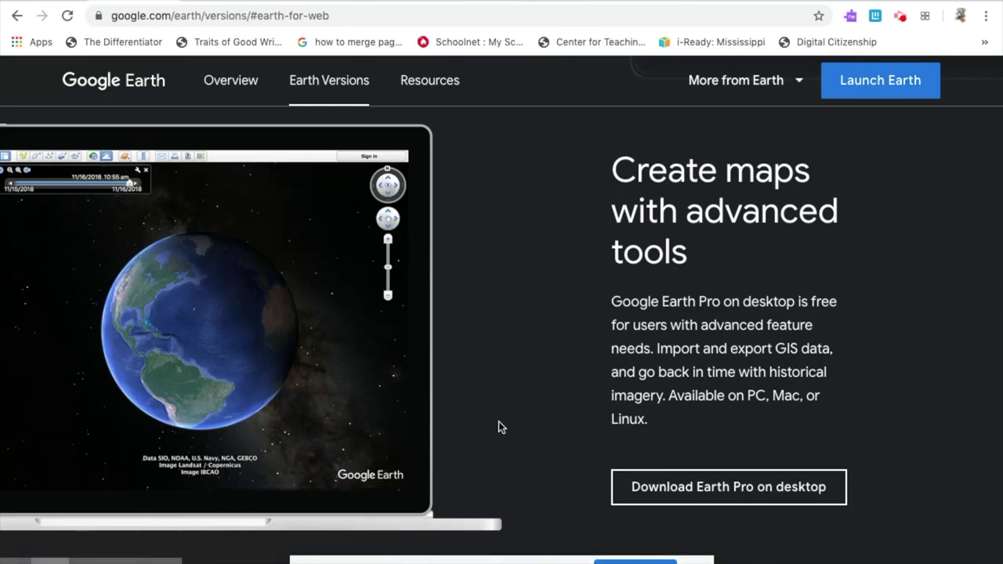
{"action": "scroll", "coordinate": [499, 422], "scroll_direction": "up", "scroll_amount": 5}
{"action": "scroll", "coordinate": [499, 423], "scroll_direction": "up", "scroll_amount": 15}
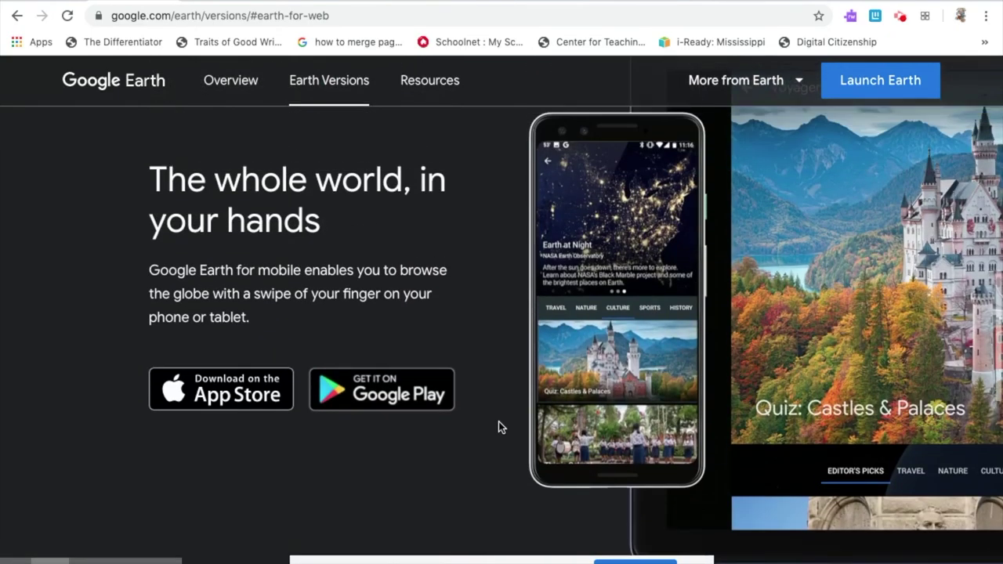
{"action": "scroll", "coordinate": [502, 427], "scroll_direction": "up", "scroll_amount": 10}
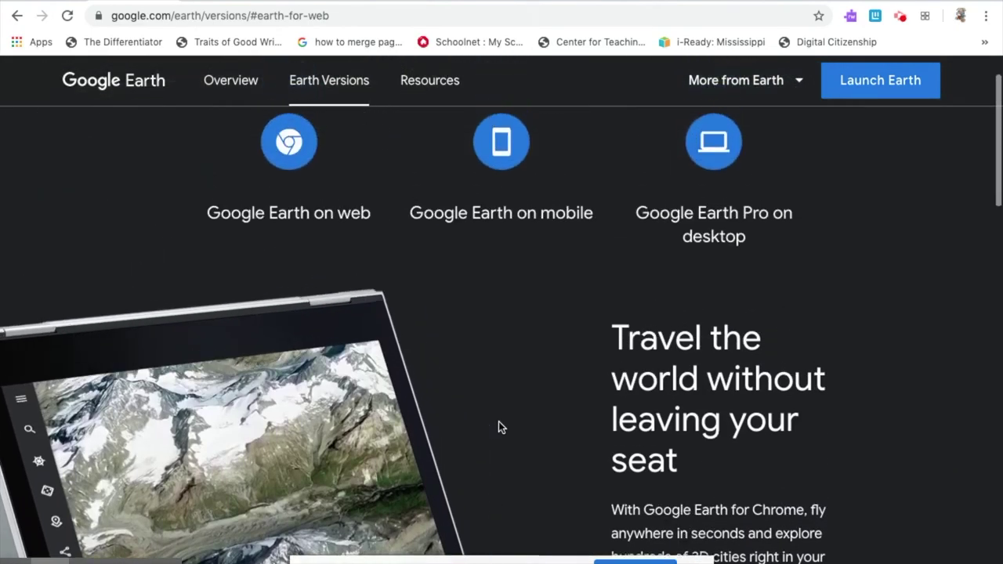
{"action": "left_click", "coordinate": [230, 80]}
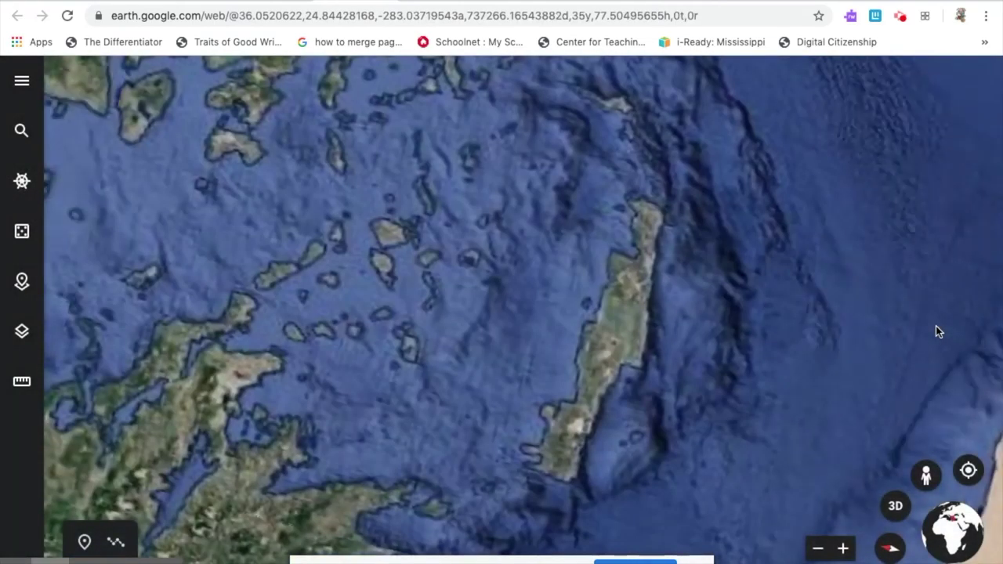
Fly to Trent Lott Academy, Pascagoula Street using the recent search.
{"action": "left_click", "coordinate": [24, 134]}
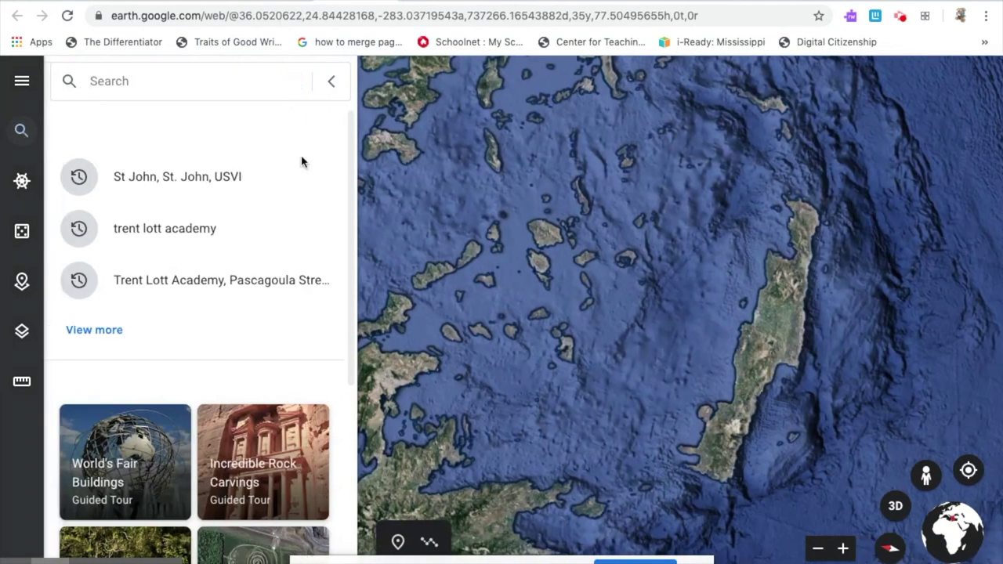
{"action": "left_click", "coordinate": [240, 279]}
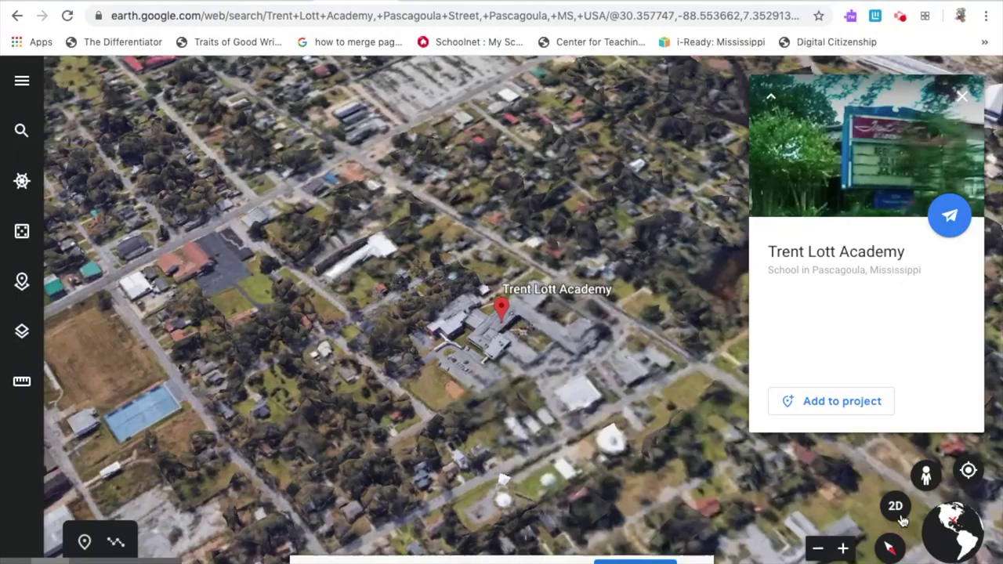
Switch to a flat 2D view, close the academy's card, and show Street View coverage.
{"action": "left_click", "coordinate": [899, 514]}
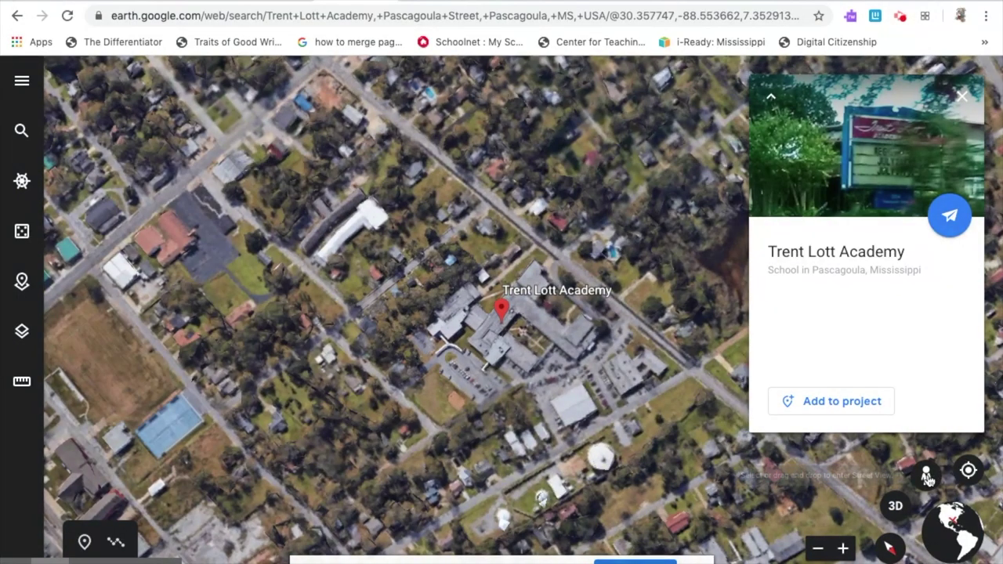
{"action": "left_click", "coordinate": [962, 96]}
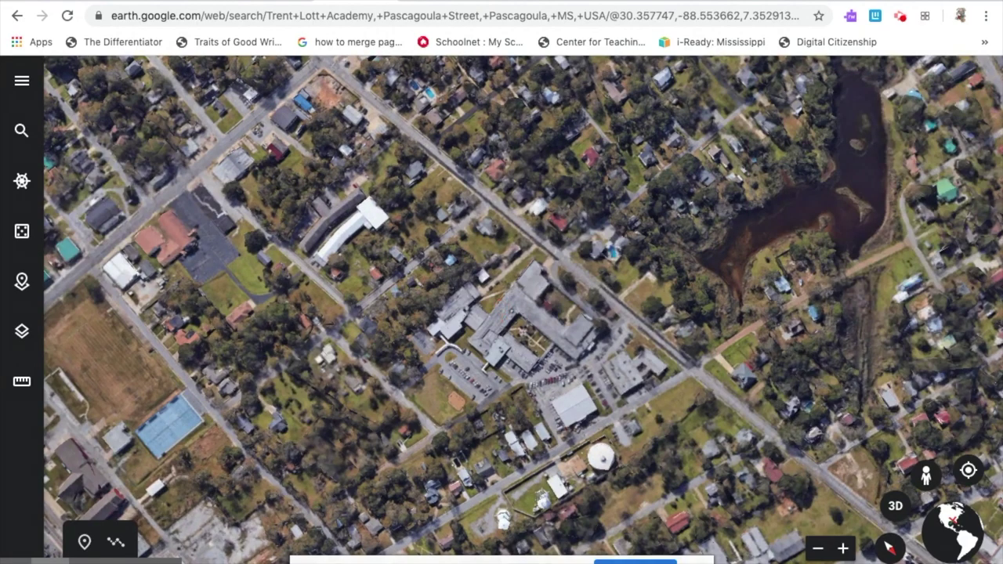
{"action": "left_click", "coordinate": [927, 476]}
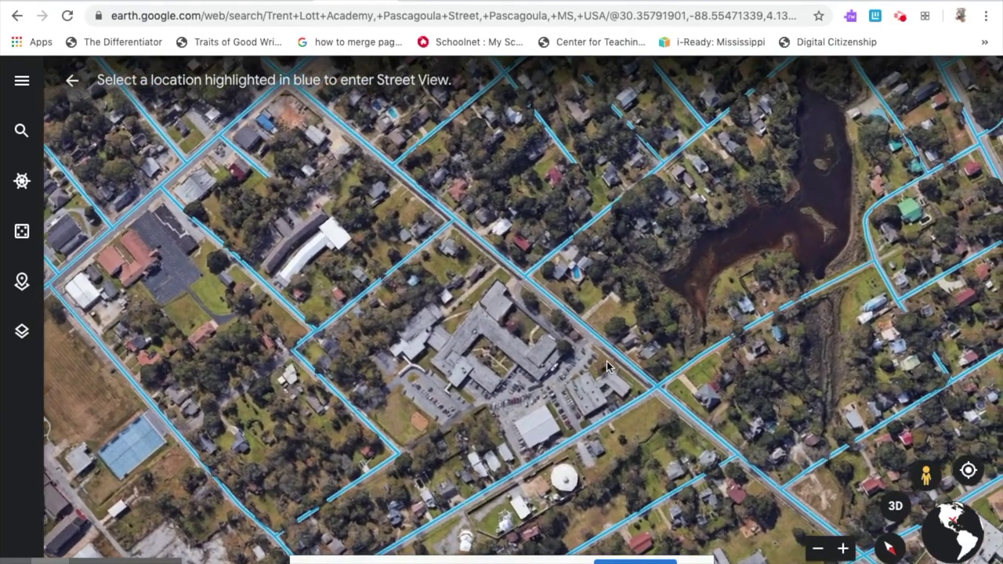
Enter Street View on Pascagoula St near the white house.
{"action": "key", "text": "Escape"}
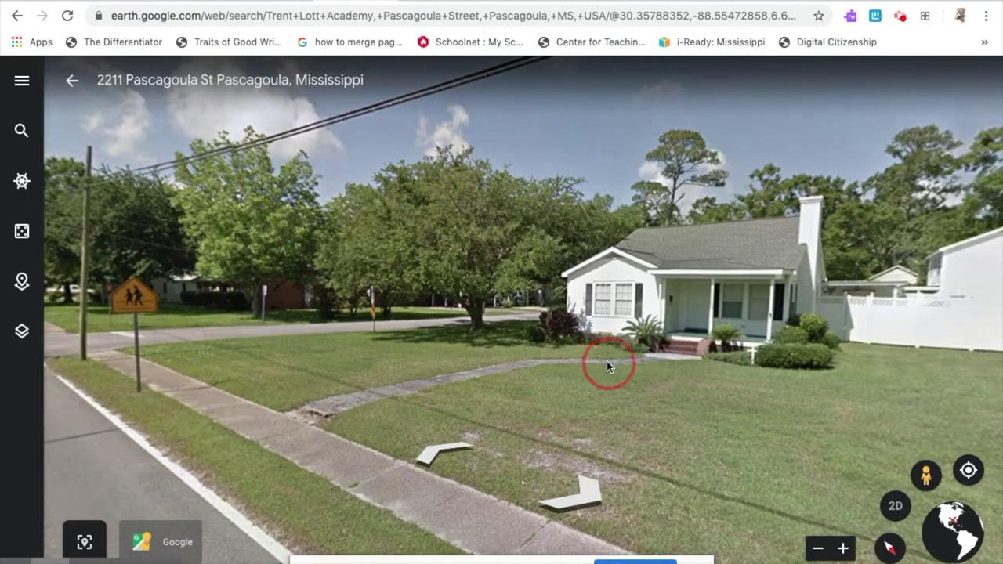
{"action": "left_click", "coordinate": [606, 362]}
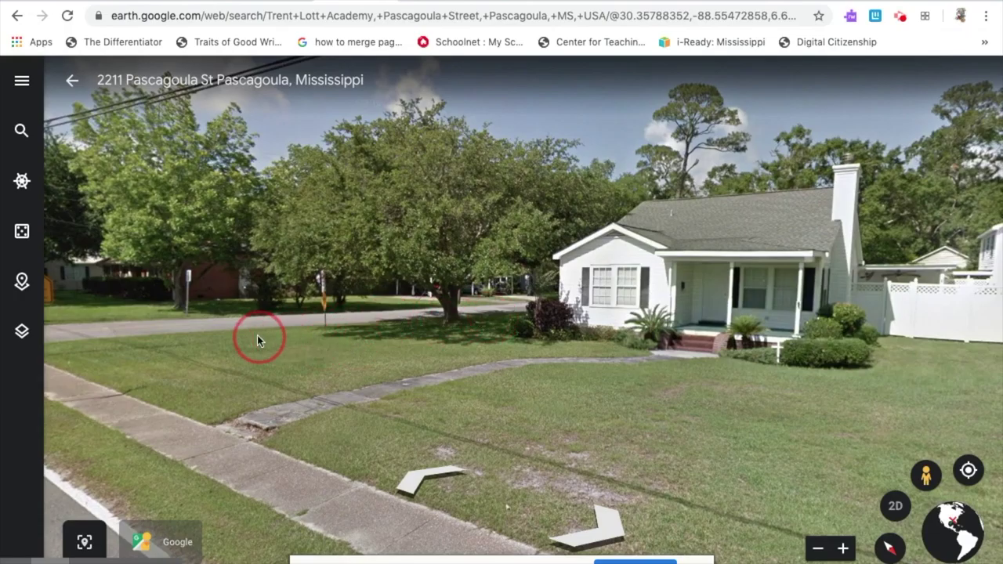
{"action": "left_click", "coordinate": [373, 337]}
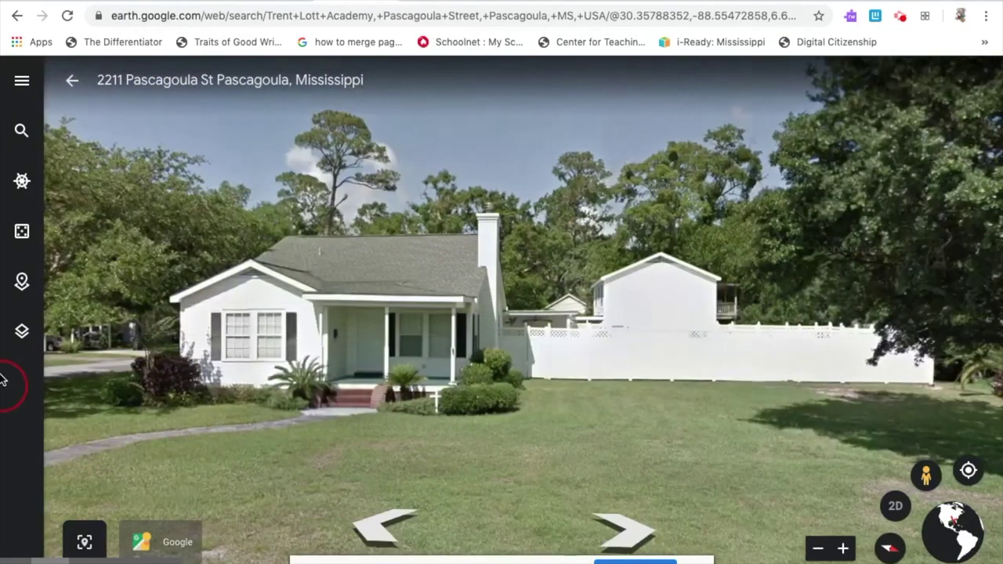
Look around at the brick school, its sign and flagpole, then step down Pascagoula St.
{"action": "left_click_drag", "start_coordinate": [141, 355], "coordinate": [937, 376]}
{"action": "left_click_drag", "start_coordinate": [257, 339], "coordinate": [1002, 398]}
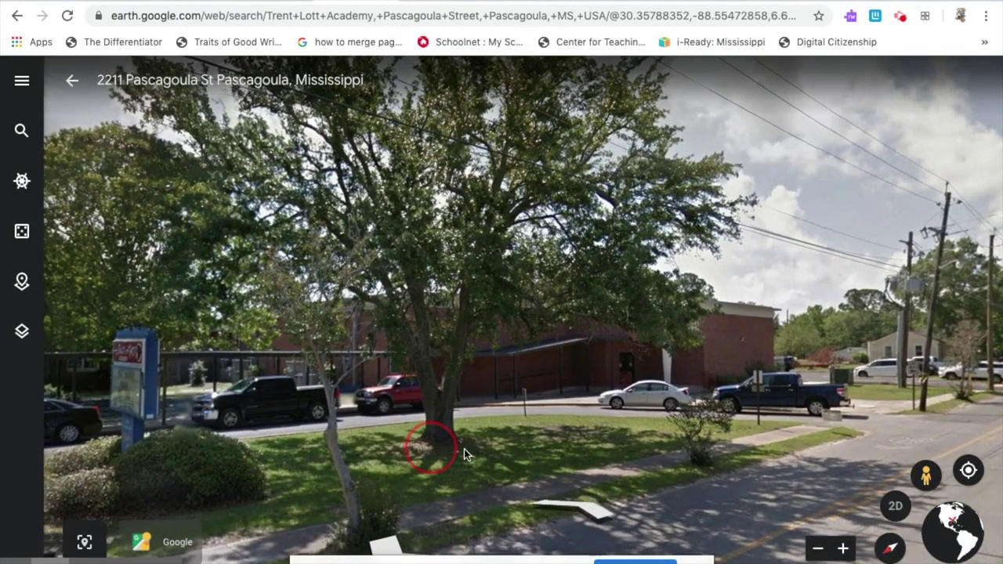
{"action": "left_click_drag", "start_coordinate": [454, 459], "coordinate": [842, 421]}
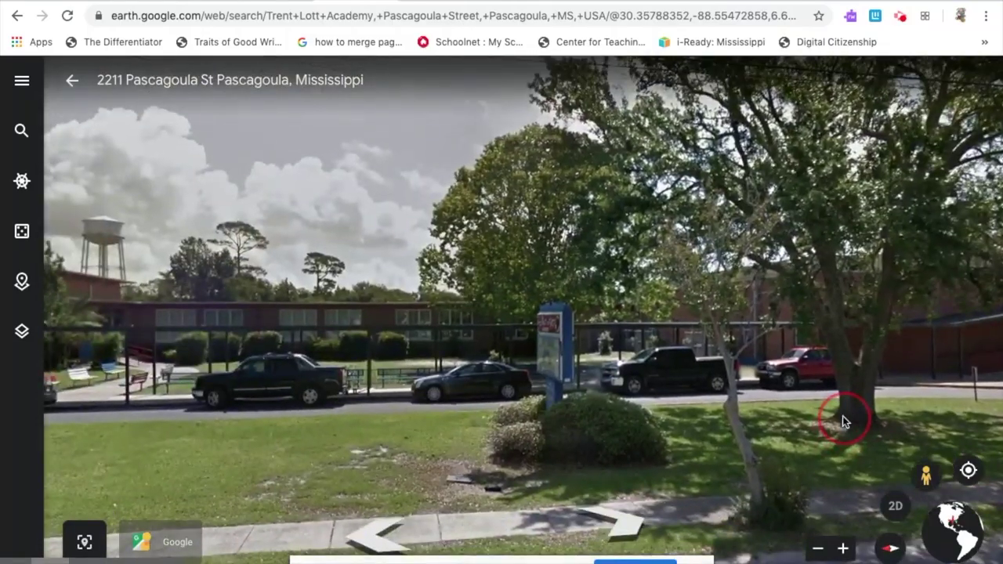
{"action": "left_click_drag", "start_coordinate": [323, 420], "coordinate": [546, 432]}
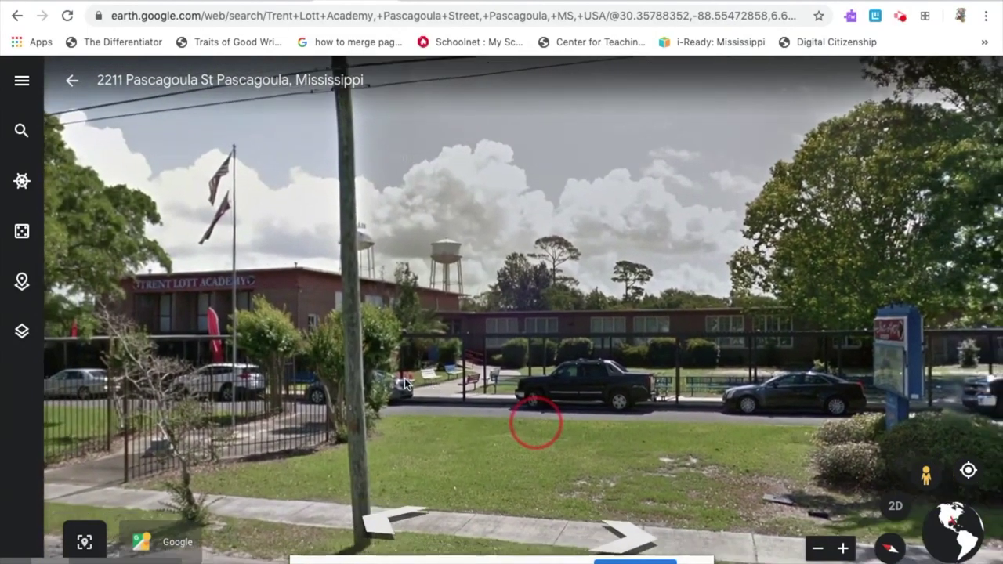
{"action": "left_click_drag", "start_coordinate": [404, 383], "coordinate": [11, 372]}
{"action": "left_click_drag", "start_coordinate": [572, 378], "coordinate": [184, 367]}
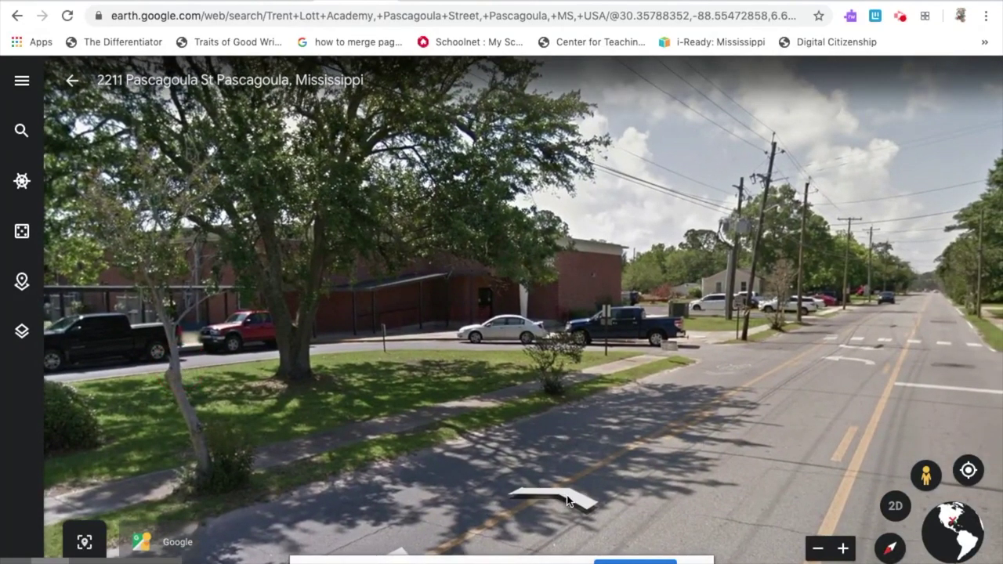
{"action": "left_click", "coordinate": [567, 500]}
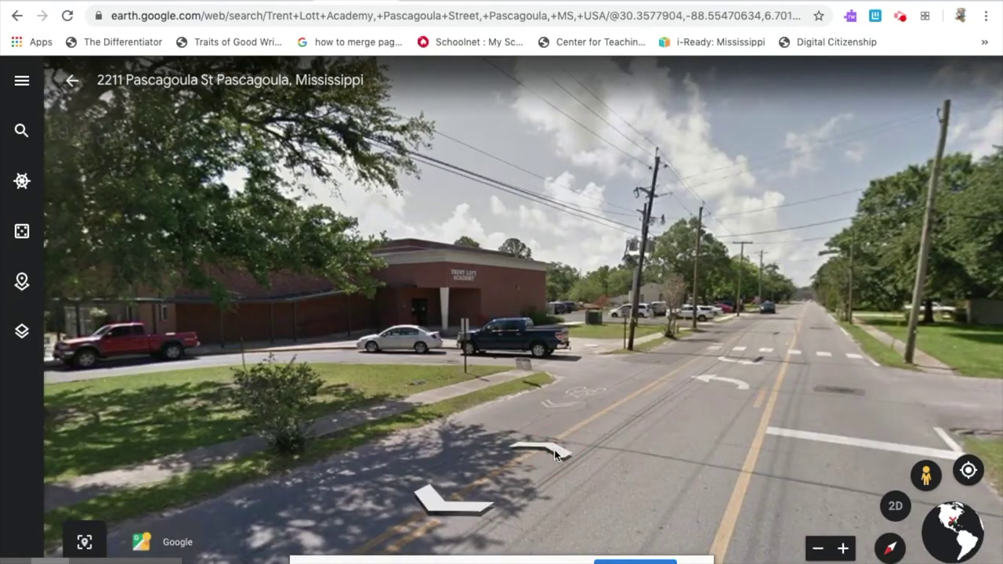
Move forward along Pascagoula St to 2201 Pascagoula St.
{"action": "left_click", "coordinate": [555, 453]}
{"action": "left_click", "coordinate": [549, 448]}
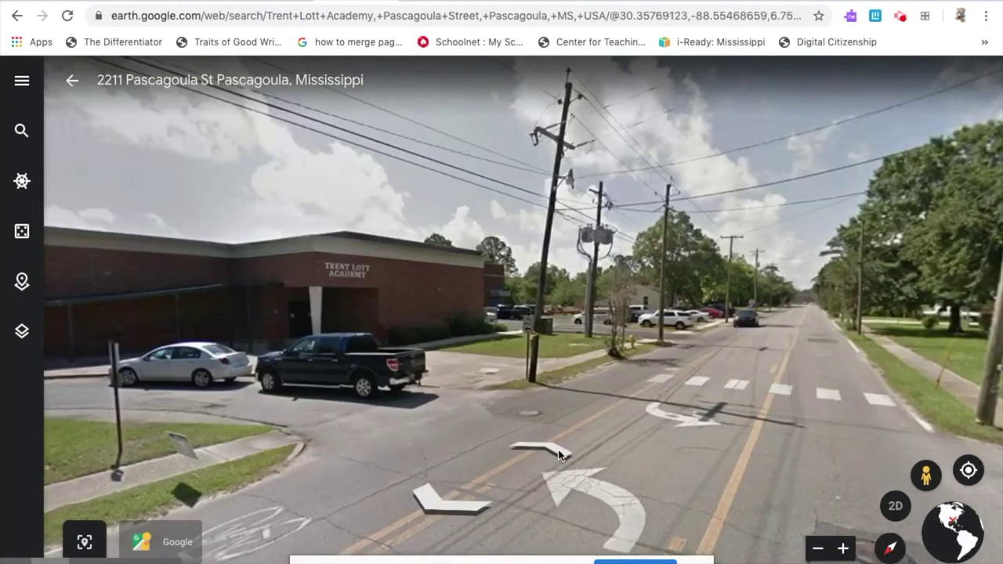
{"action": "left_click", "coordinate": [558, 454]}
{"action": "left_click", "coordinate": [558, 454]}
{"action": "left_click", "coordinate": [558, 453]}
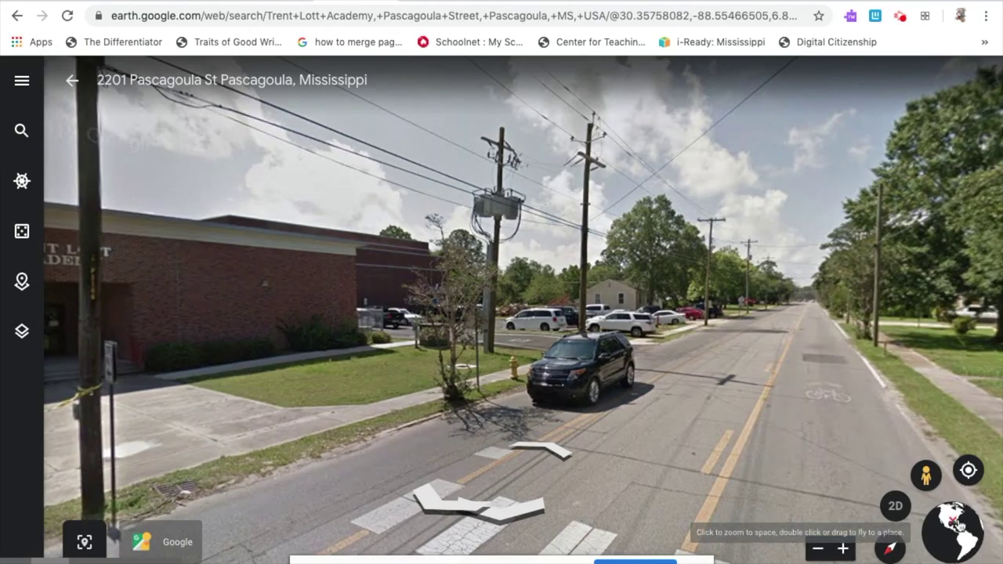
Face the school, move farther down the street, then zoom out to the aerial view.
{"action": "left_click", "coordinate": [890, 552]}
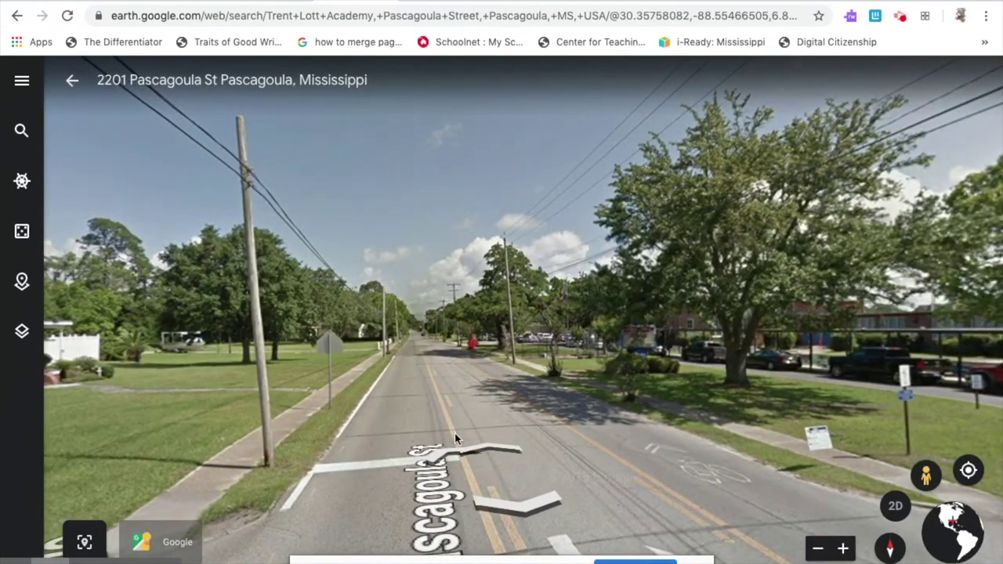
{"action": "left_click", "coordinate": [678, 499]}
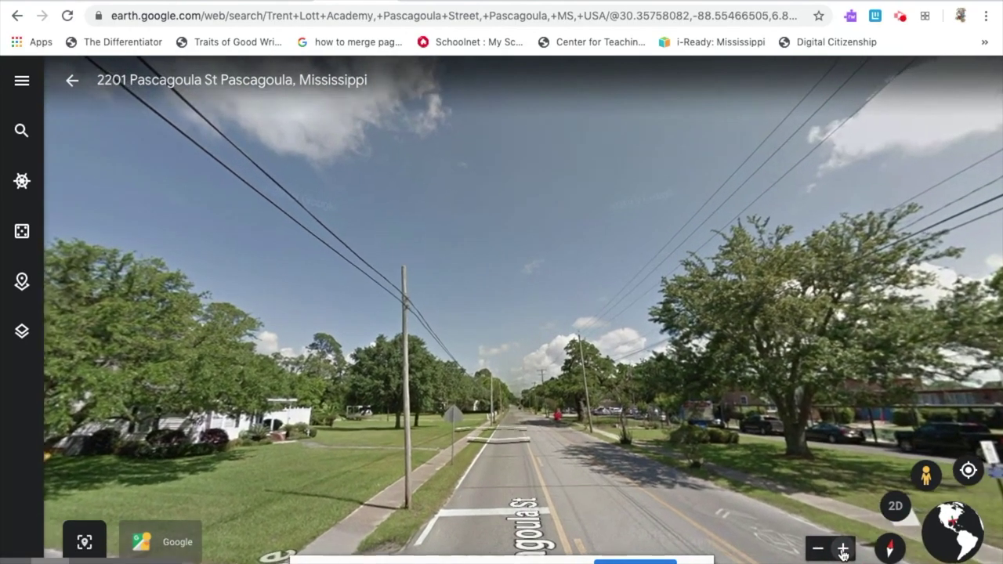
{"action": "left_click", "coordinate": [819, 549]}
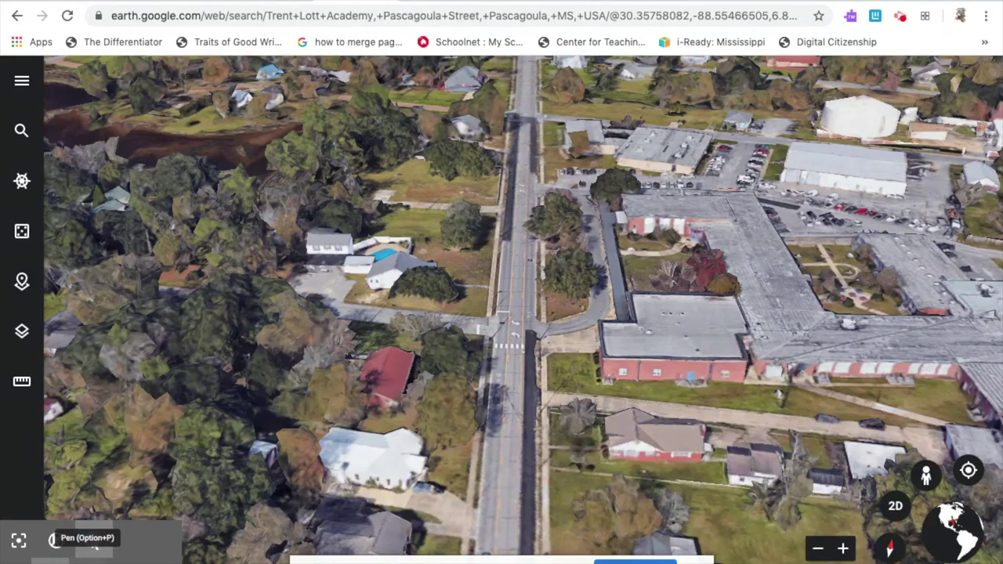
{"action": "left_click", "coordinate": [94, 541]}
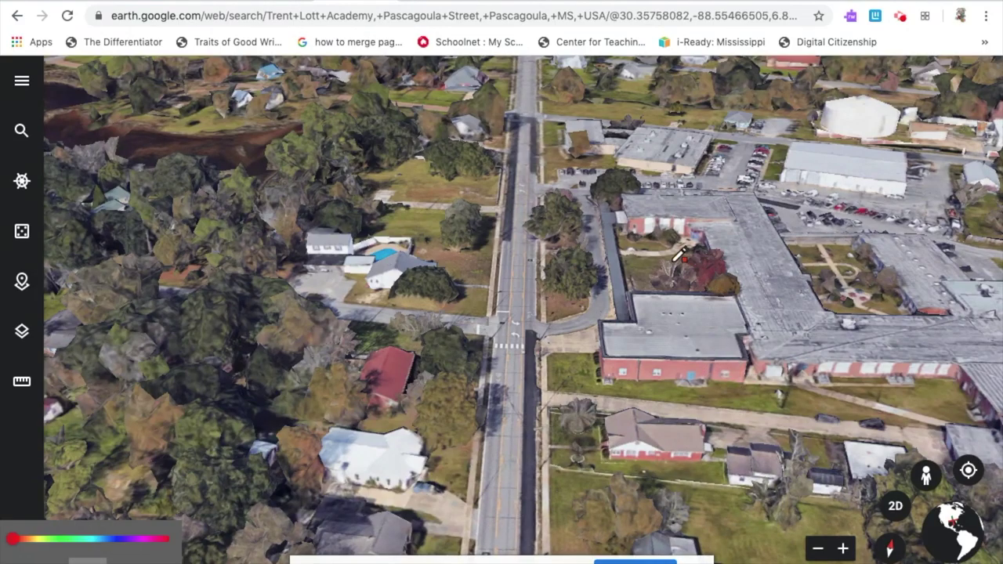
{"action": "mouse_move", "coordinate": [702, 251]}
{"action": "left_mouse_down"}
{"action": "mouse_move", "coordinate": [674, 241]}
{"action": "mouse_move", "coordinate": [631, 258]}
{"action": "mouse_move", "coordinate": [616, 292]}
{"action": "mouse_move", "coordinate": [656, 310]}
{"action": "mouse_move", "coordinate": [718, 289]}
{"action": "mouse_move", "coordinate": [706, 239]}
{"action": "left_mouse_up"}
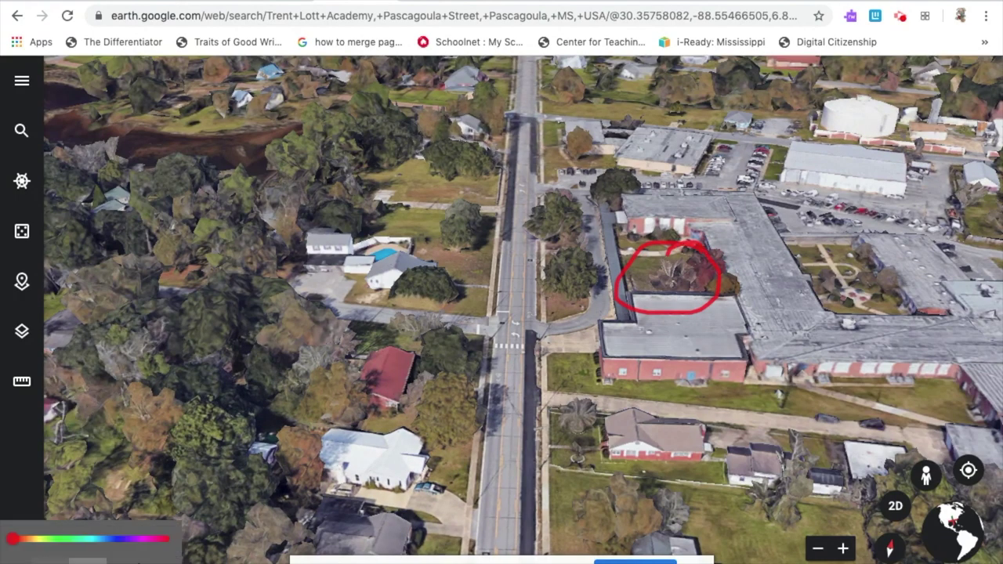
{"action": "key", "text": "alt+e"}
{"action": "left_click", "coordinate": [701, 291]}
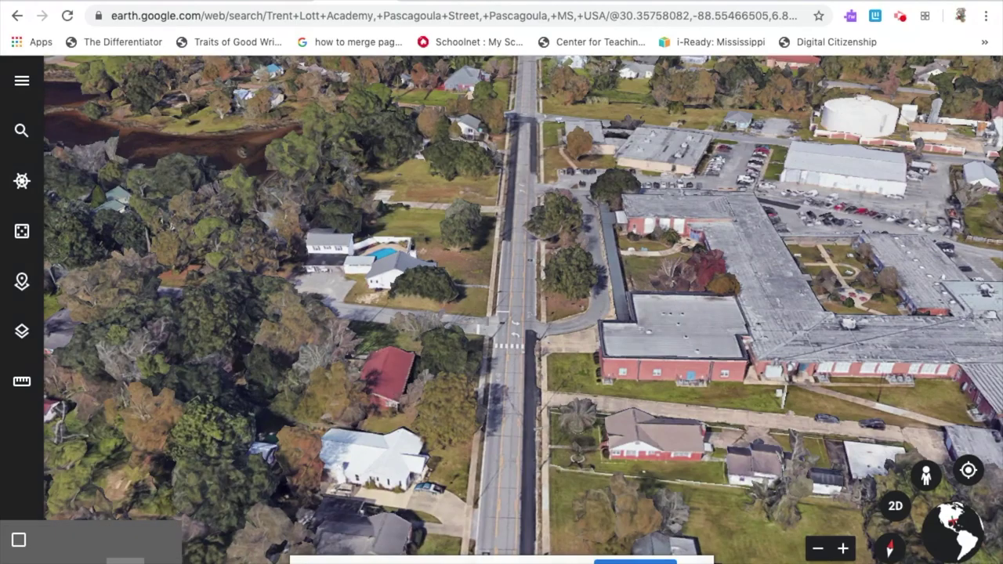
{"action": "key", "text": "alt+p"}
{"action": "mouse_move", "coordinate": [97, 550]}
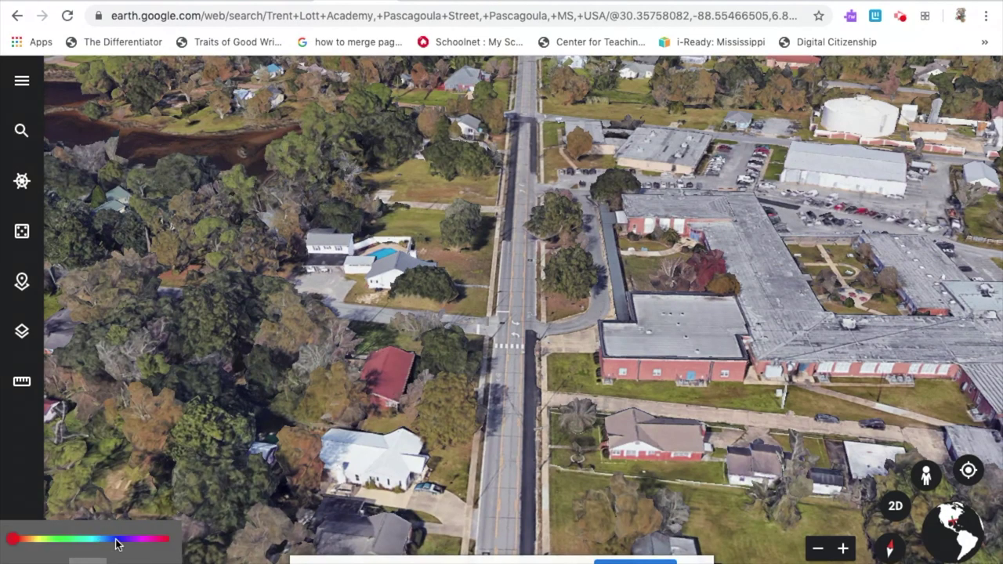
{"action": "key", "text": "alt+e"}
{"action": "key", "text": "alt+m"}
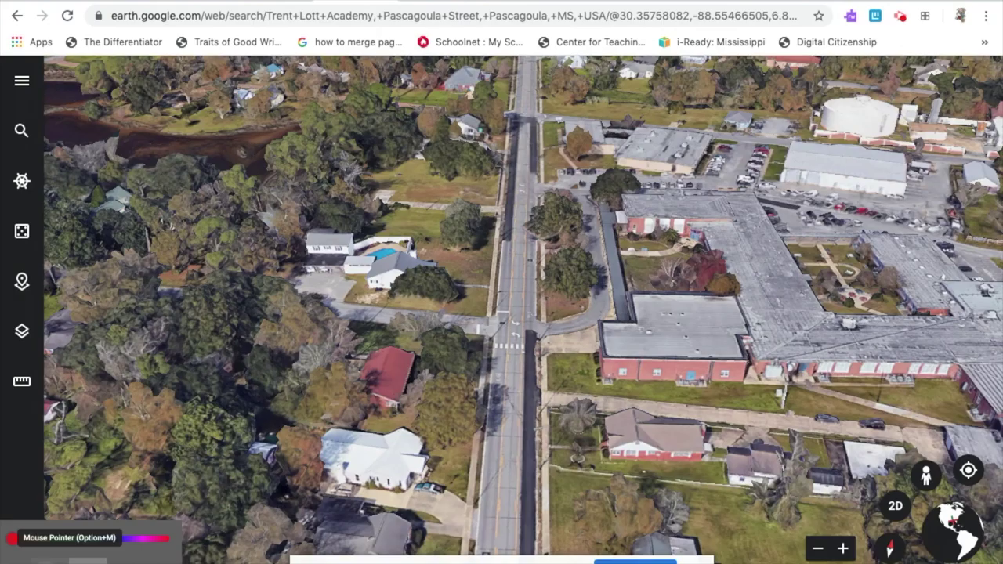
{"action": "left_click_drag", "start_coordinate": [729, 249], "coordinate": [772, 212]}
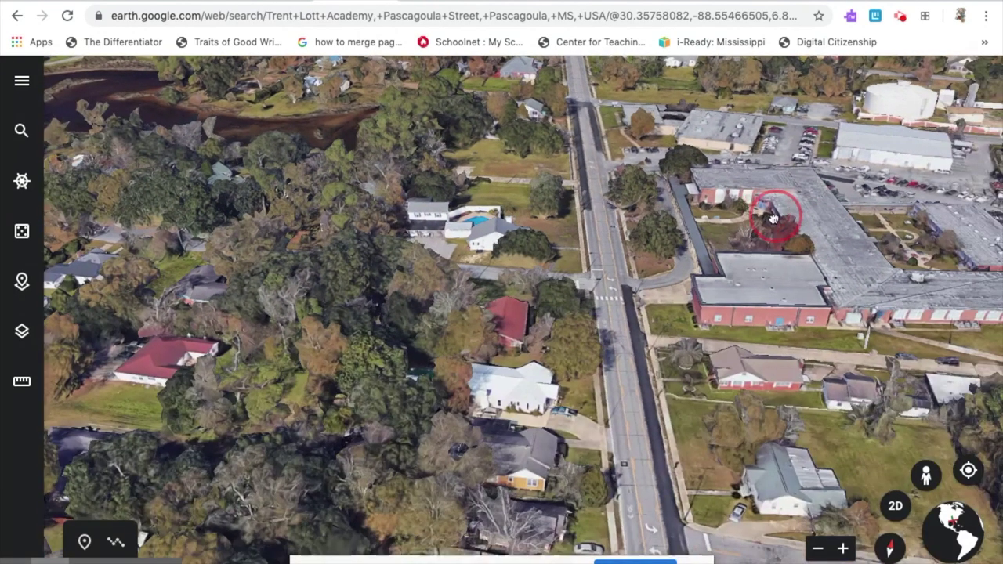
{"action": "mouse_move", "coordinate": [71, 533]}
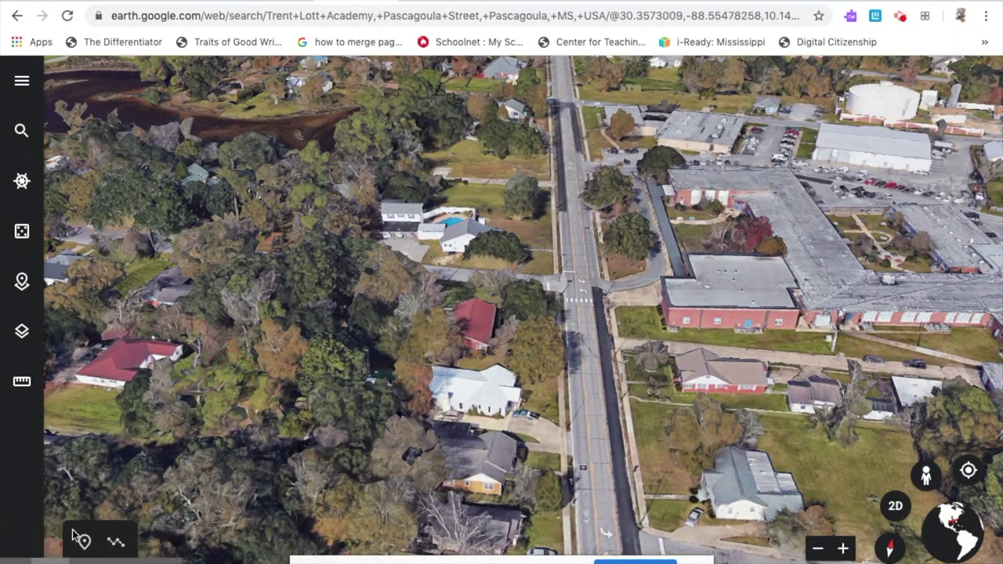
{"action": "left_click", "coordinate": [84, 541]}
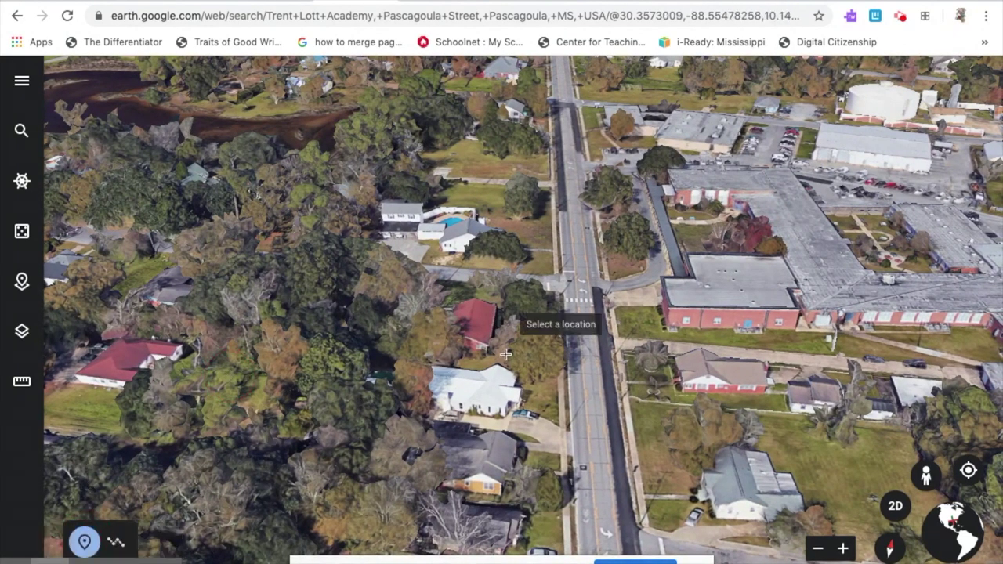
{"action": "left_click", "coordinate": [584, 270]}
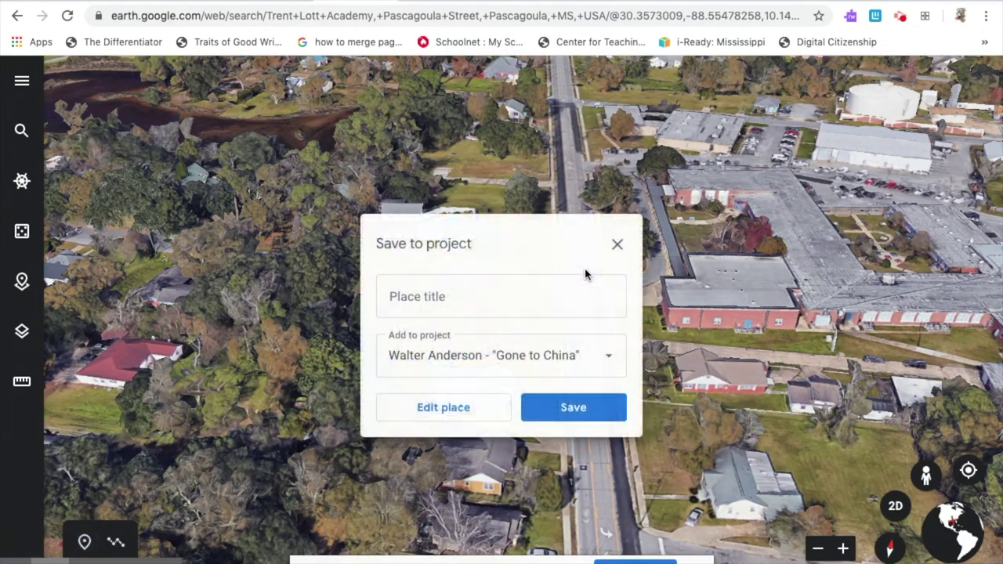
{"action": "left_click", "coordinate": [607, 362]}
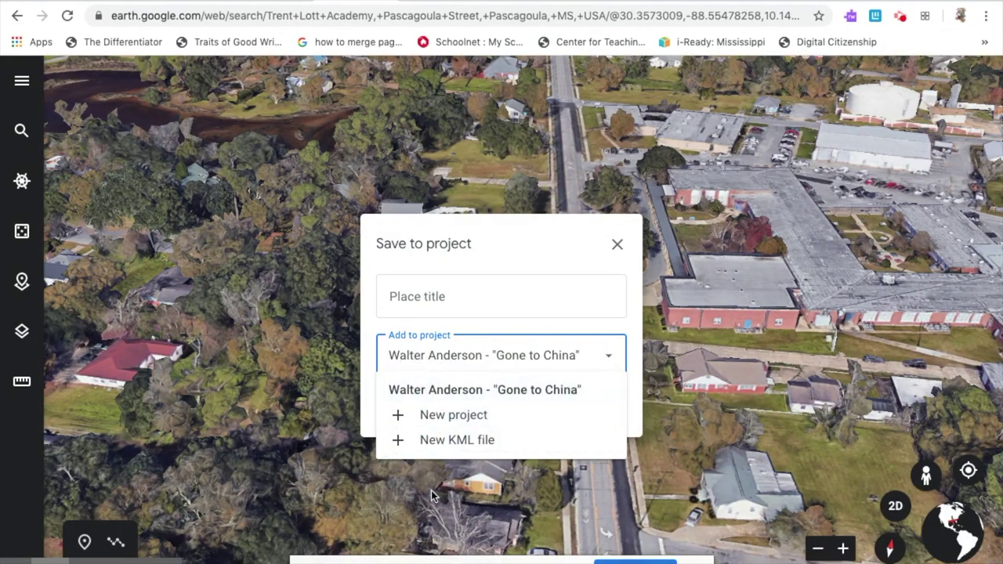
{"action": "left_click", "coordinate": [616, 247]}
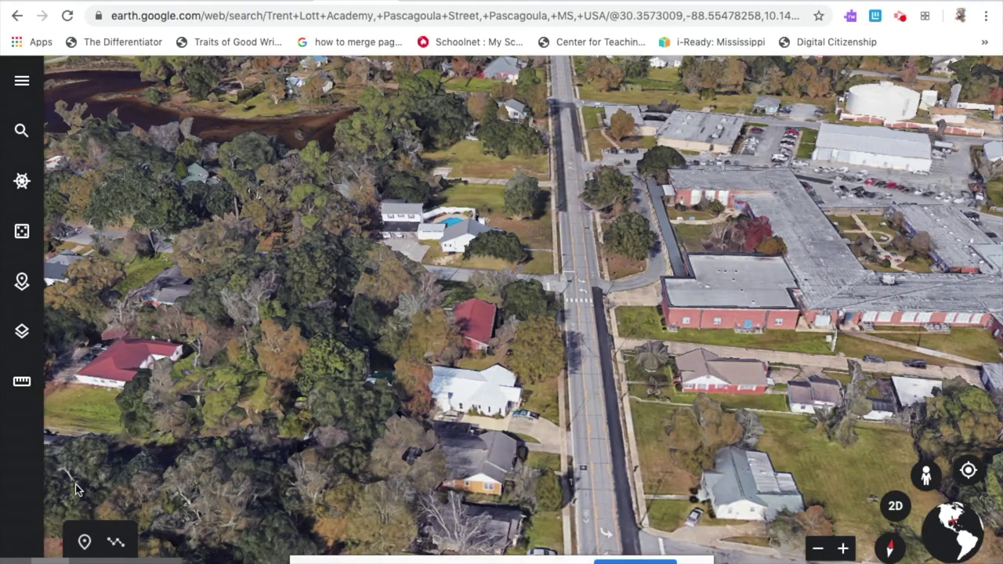
{"action": "left_click", "coordinate": [22, 383]}
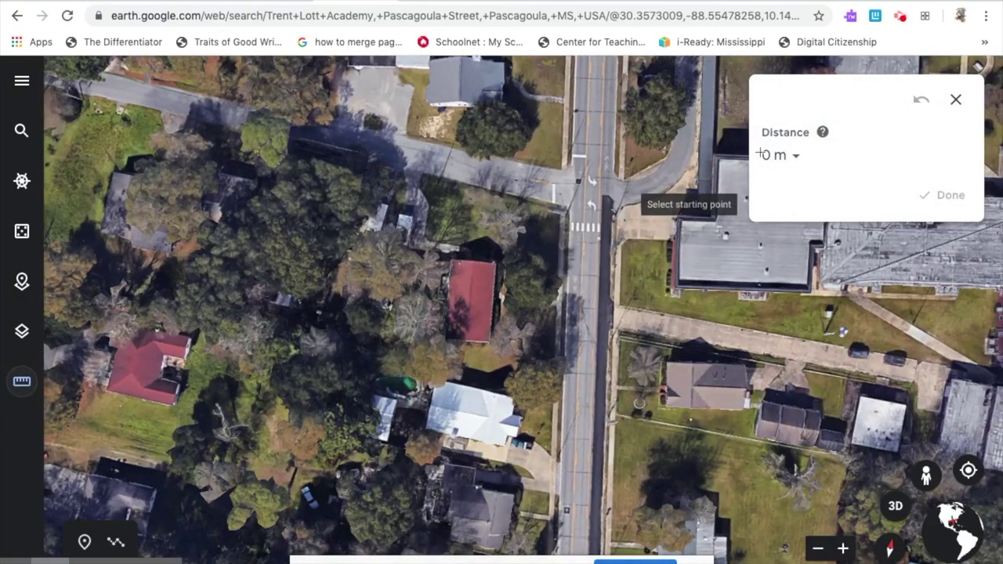
Switch the Measure tool to miles, measure 0.04 mi along the side street, then reset it.
{"action": "left_click", "coordinate": [794, 156]}
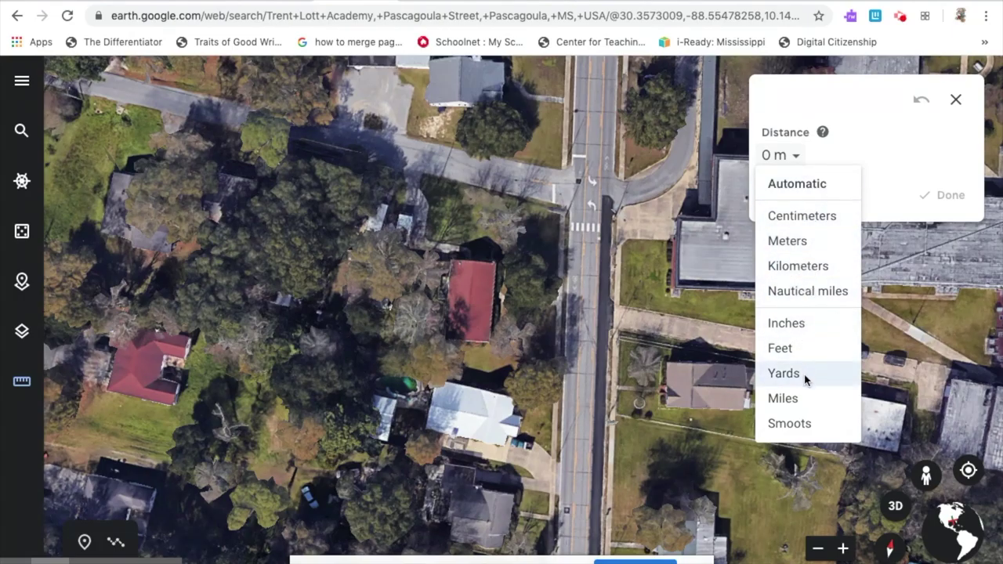
{"action": "left_click", "coordinate": [813, 398]}
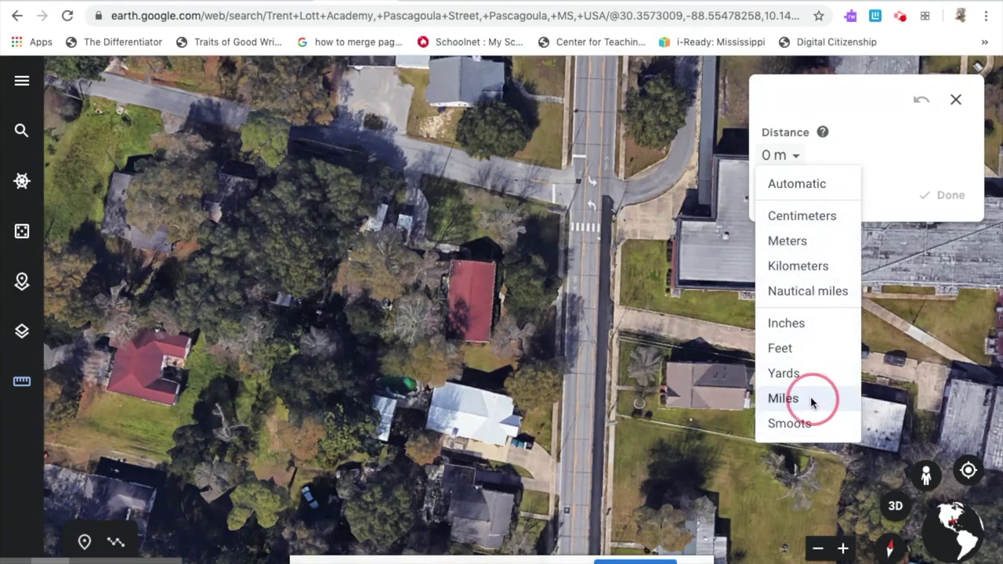
{"action": "left_click", "coordinate": [580, 184]}
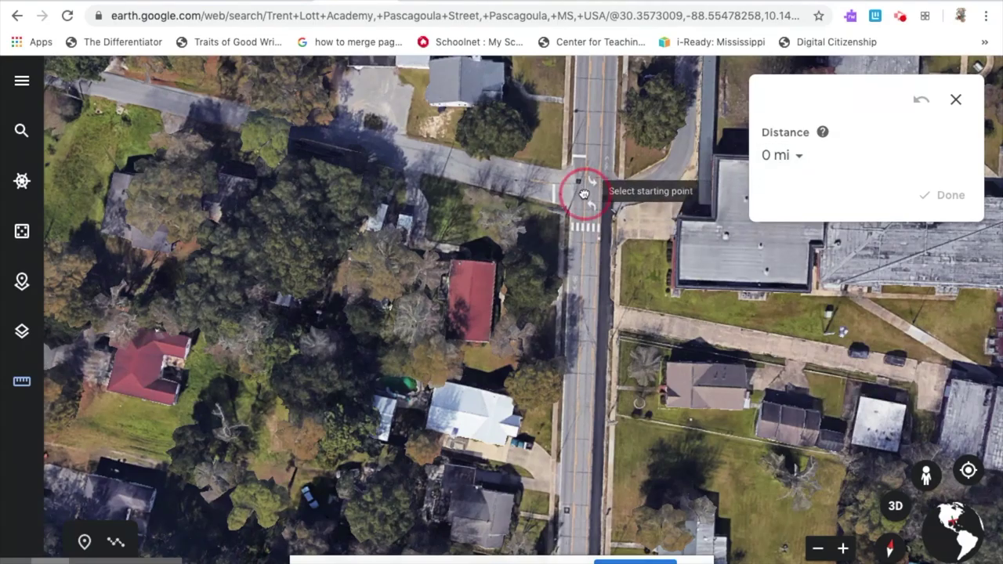
{"action": "left_click", "coordinate": [297, 135]}
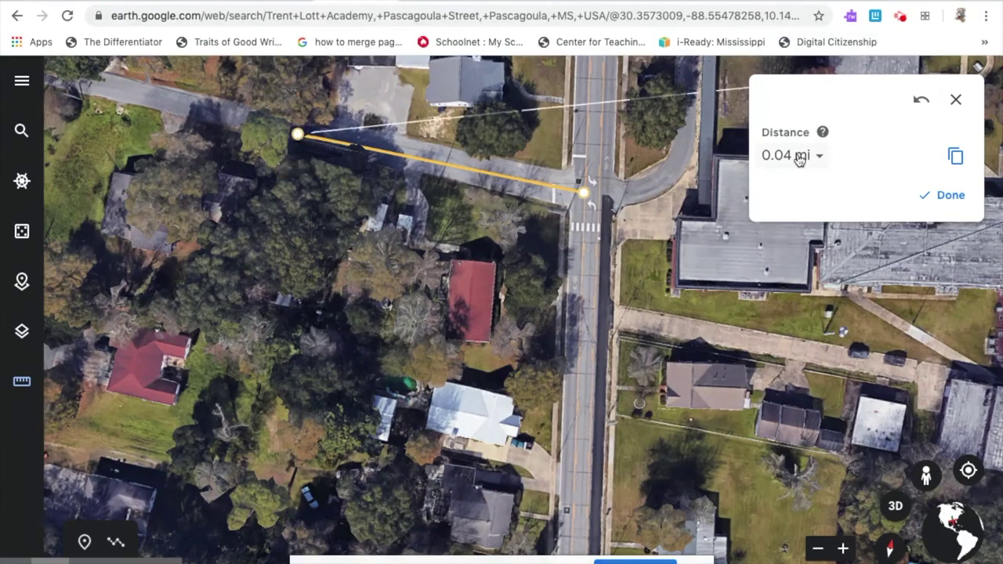
{"action": "left_click", "coordinate": [956, 205]}
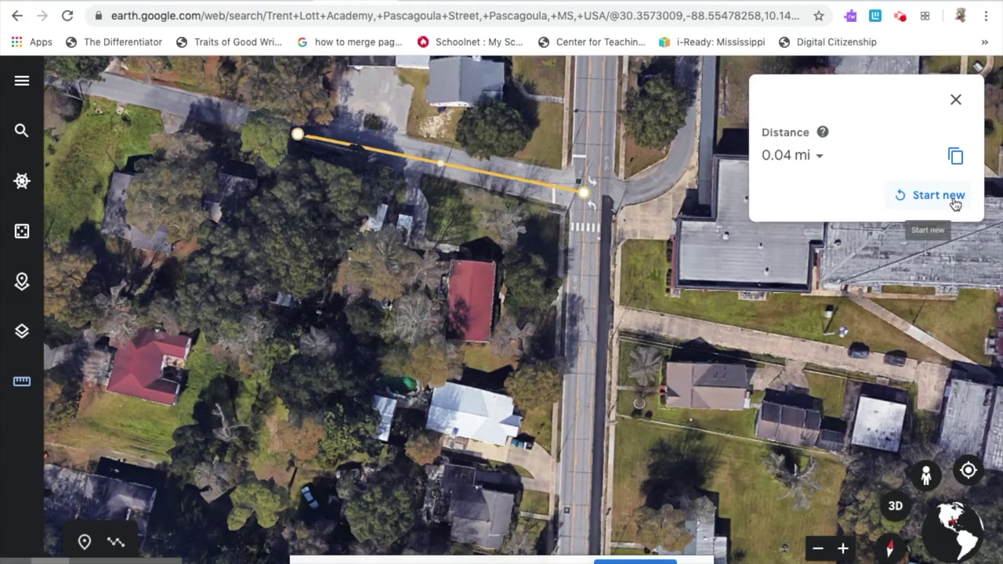
{"action": "left_click", "coordinate": [946, 196]}
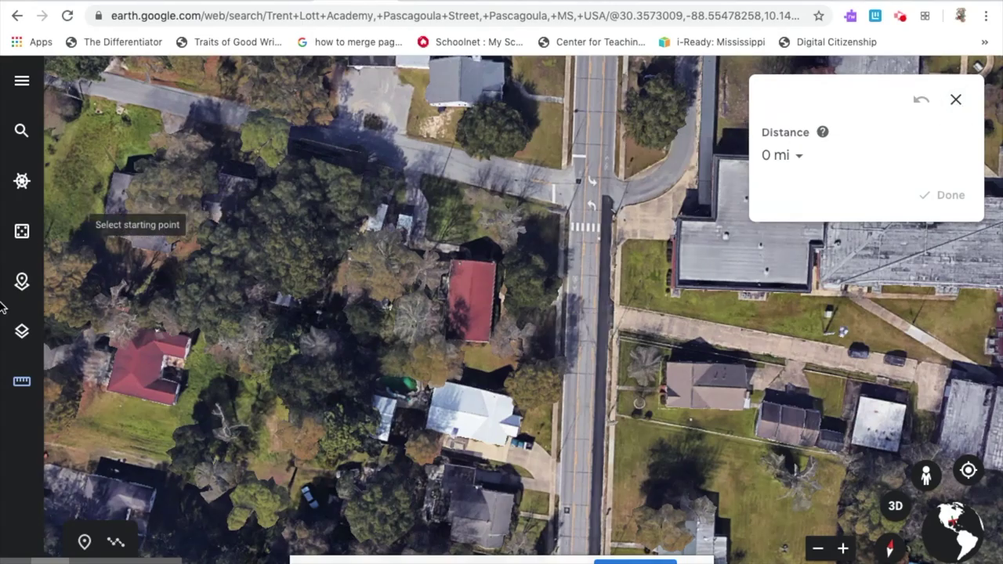
Set the map style to Exploration, tilt the school area into 3D, then fly somewhere random.
{"action": "left_click", "coordinate": [21, 333]}
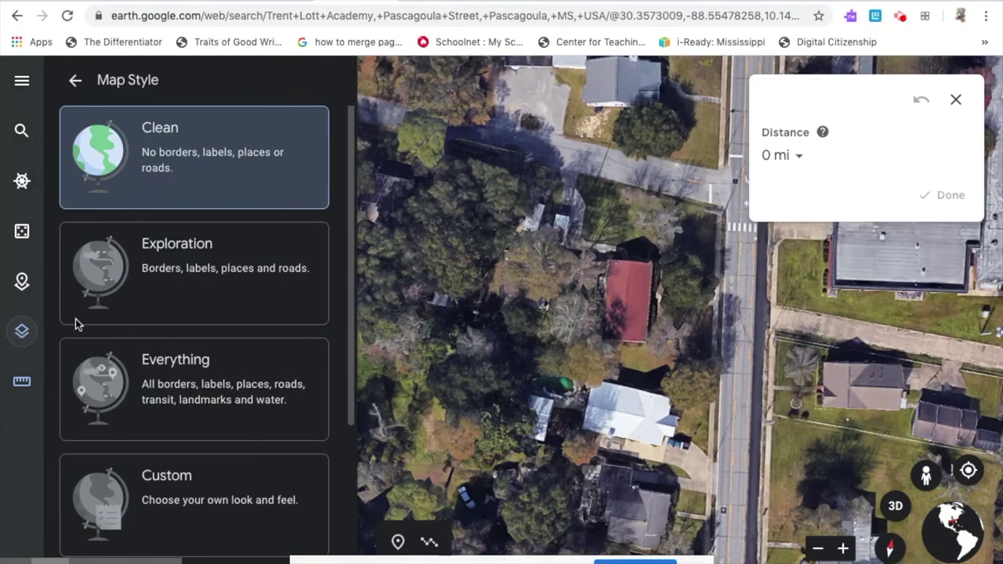
{"action": "left_click", "coordinate": [241, 159]}
{"action": "left_click", "coordinate": [204, 290]}
{"action": "scroll", "coordinate": [205, 290], "scroll_direction": "down", "scroll_amount": 1}
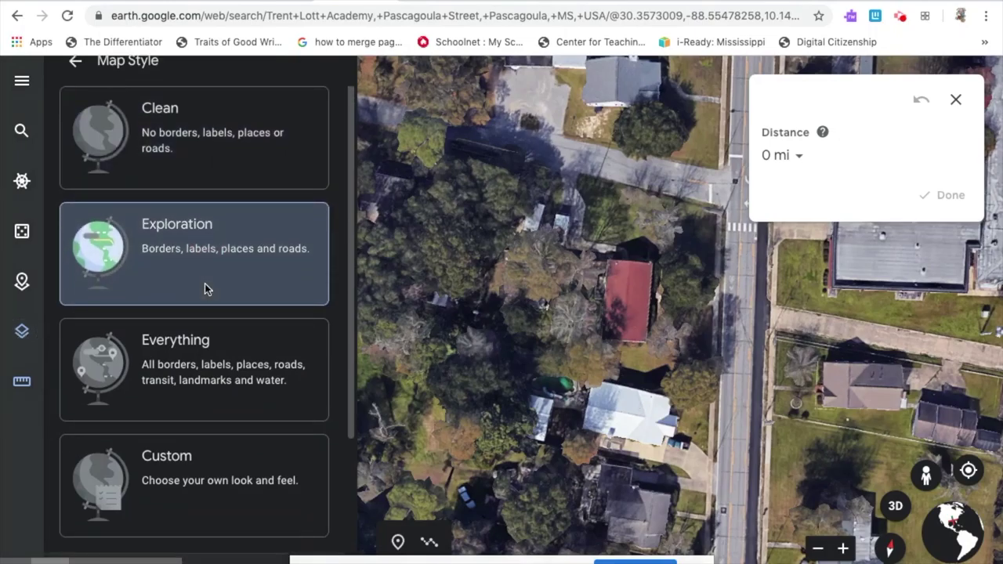
{"action": "scroll", "coordinate": [203, 290], "scroll_direction": "down", "scroll_amount": 3}
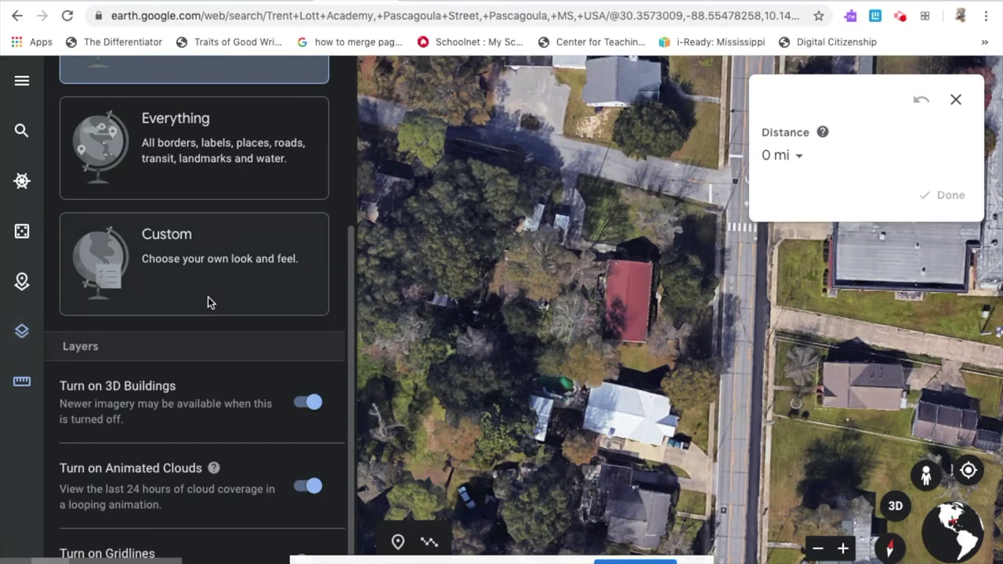
{"action": "left_click", "coordinate": [895, 507]}
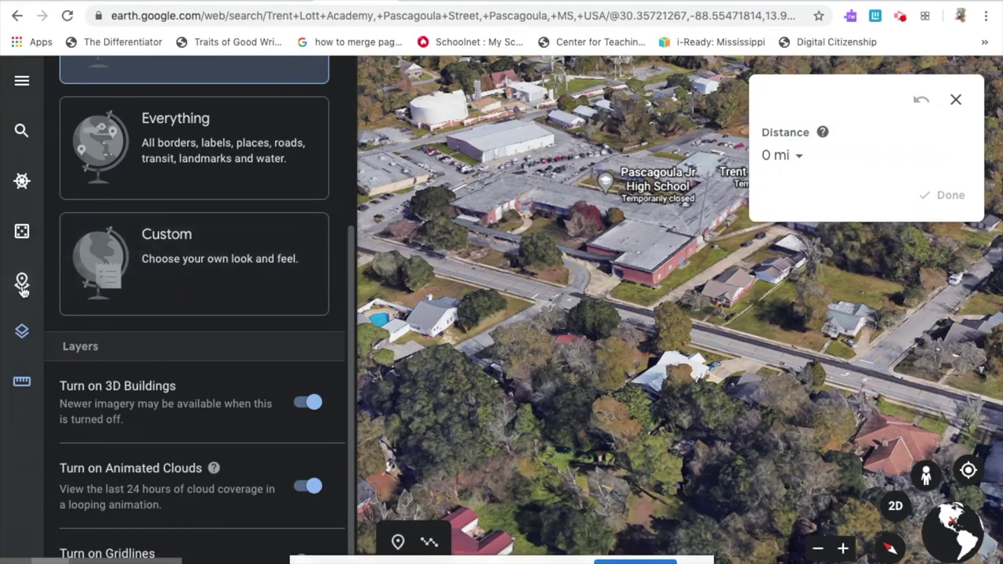
{"action": "left_click", "coordinate": [23, 235]}
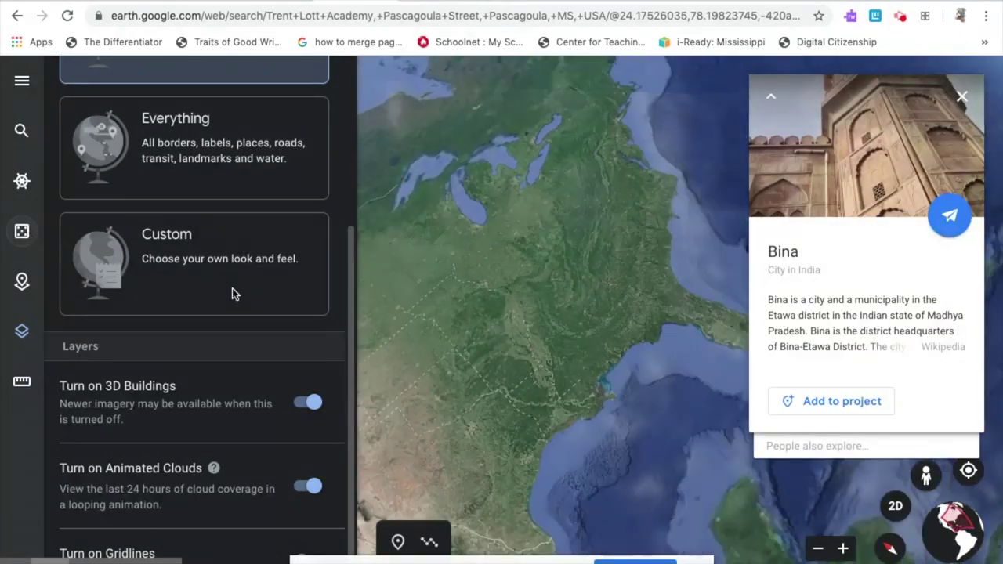
Close the map style options with Bina, India showing, and open Voyager.
{"action": "scroll", "coordinate": [232, 289], "scroll_direction": "up", "scroll_amount": 3}
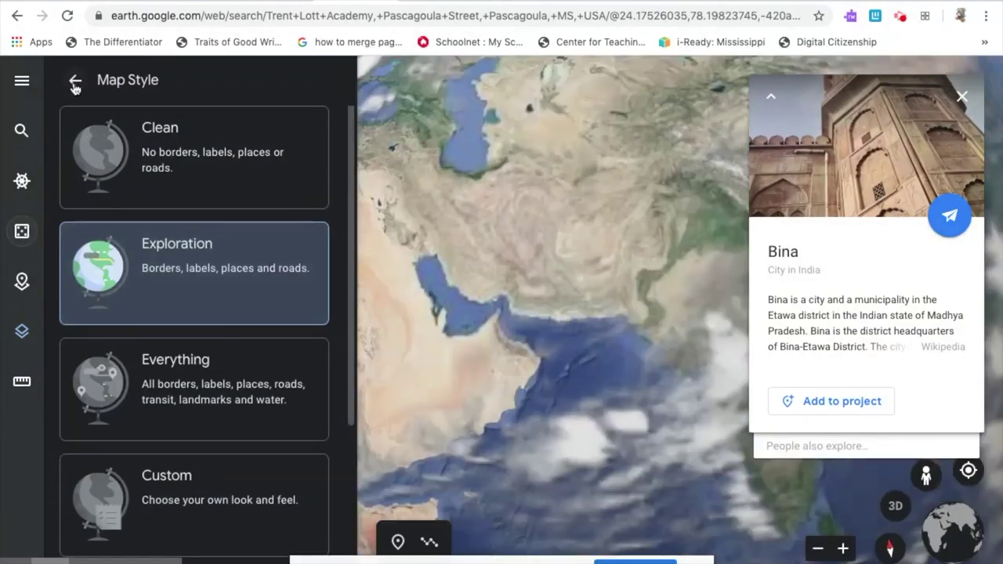
{"action": "left_click", "coordinate": [75, 79]}
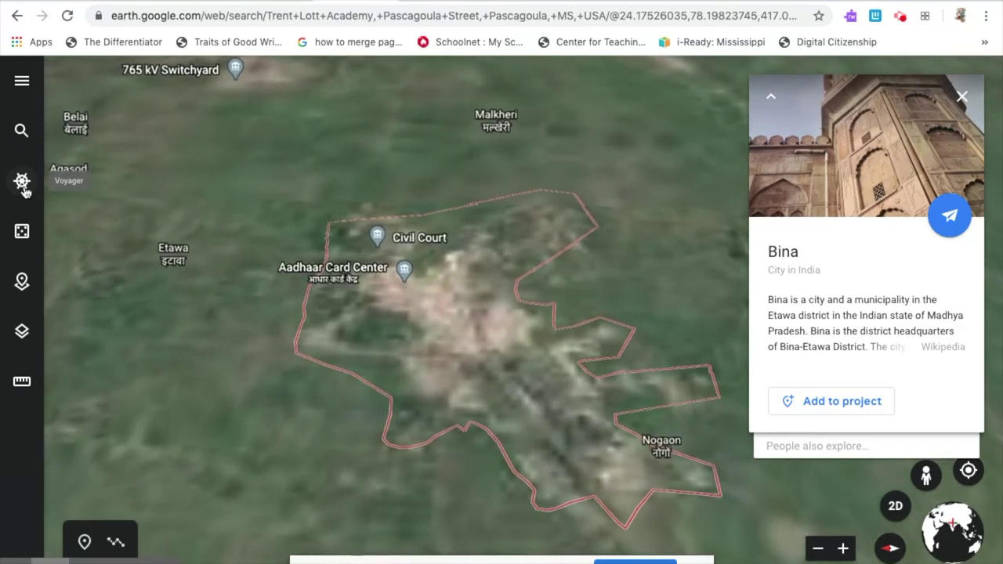
{"action": "left_click", "coordinate": [23, 185]}
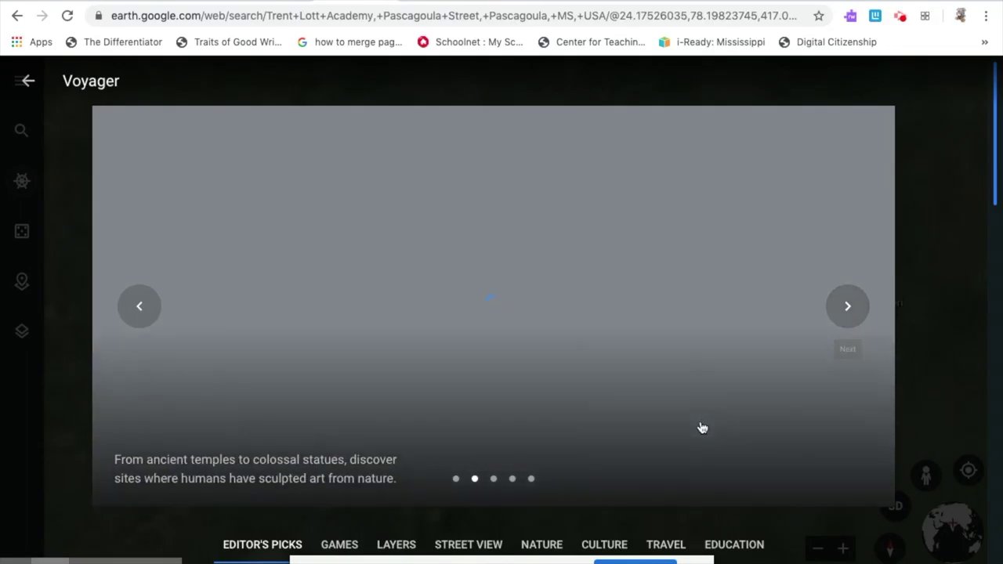
Scroll through Editor's Picks like Exploring Earth's Ecosystems, Quiz: Animal Calls and Global Beaches.
{"action": "scroll", "coordinate": [704, 423], "scroll_direction": "down", "scroll_amount": 1}
{"action": "scroll", "coordinate": [702, 427], "scroll_direction": "down", "scroll_amount": 3}
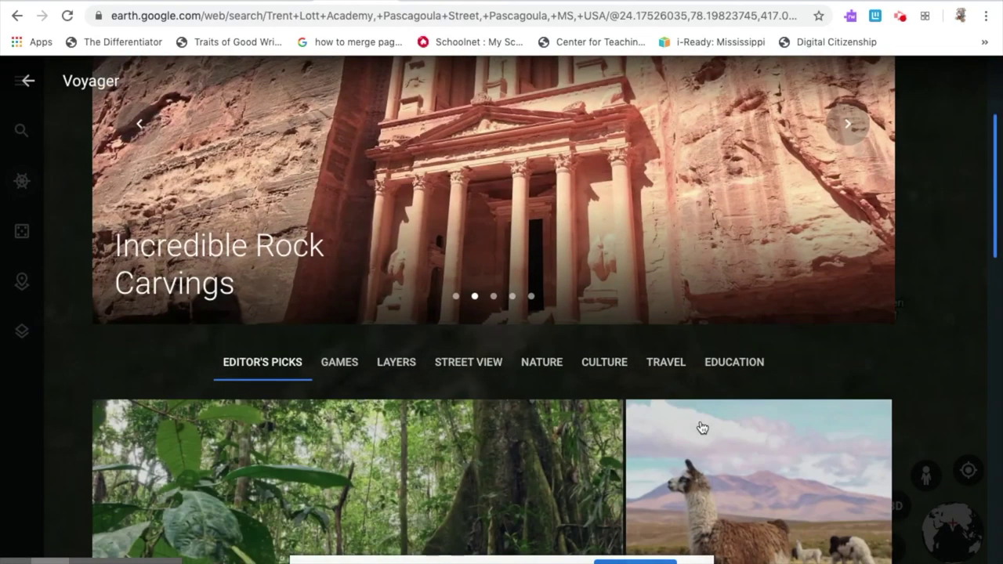
{"action": "scroll", "coordinate": [702, 427], "scroll_direction": "down", "scroll_amount": 3}
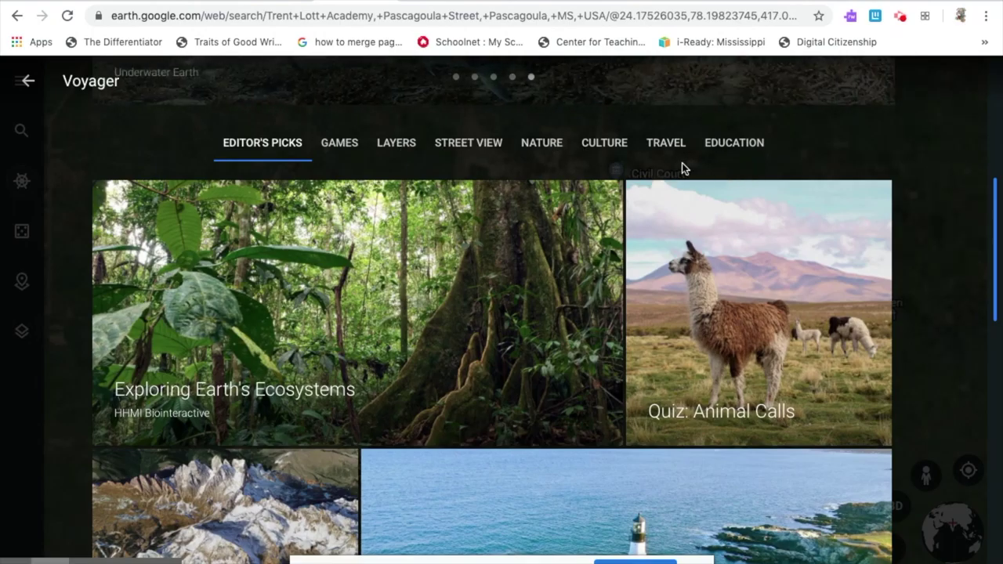
{"action": "scroll", "coordinate": [681, 163], "scroll_direction": "down", "scroll_amount": 6}
{"action": "scroll", "coordinate": [683, 169], "scroll_direction": "down", "scroll_amount": 6}
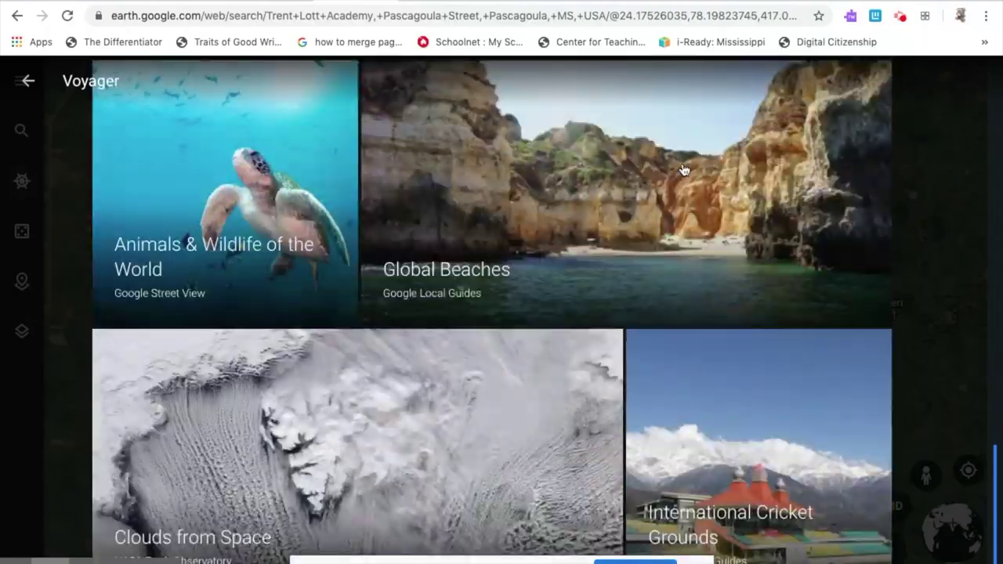
{"action": "scroll", "coordinate": [683, 169], "scroll_direction": "up", "scroll_amount": 12}
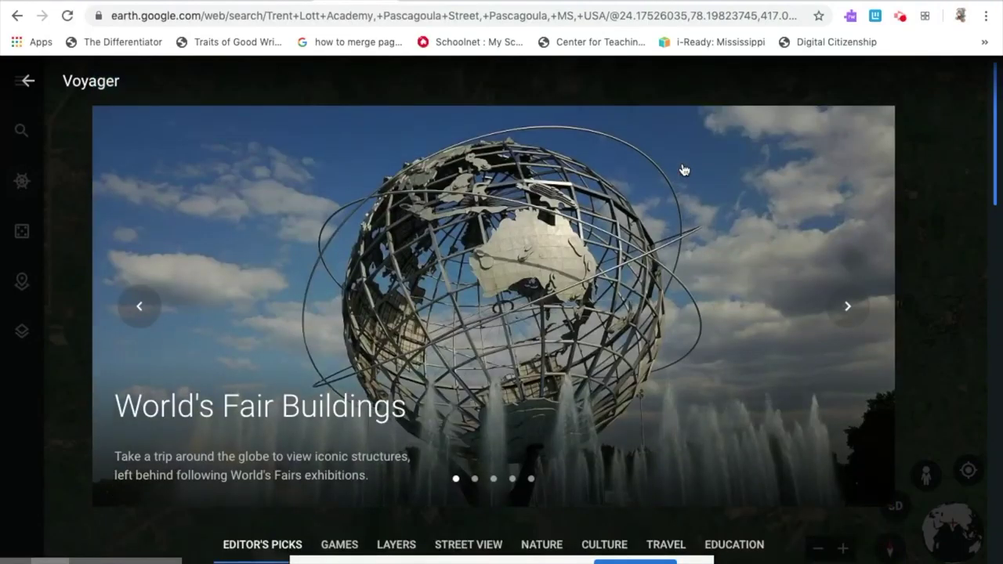
{"action": "scroll", "coordinate": [683, 169], "scroll_direction": "down", "scroll_amount": 3}
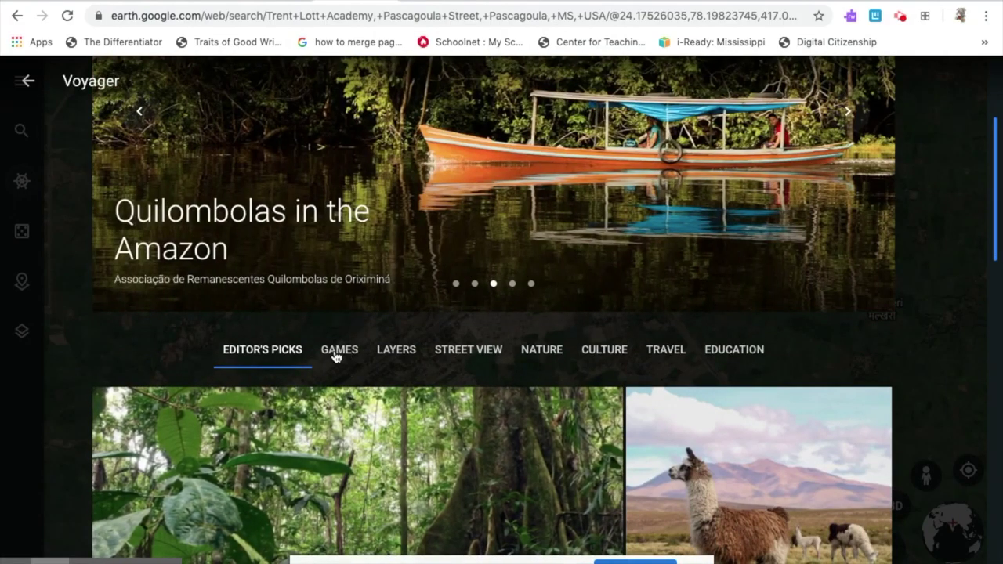
Browse the Voyager Games quizzes, then close Voyager back to the Bina satellite map.
{"action": "left_click", "coordinate": [335, 353]}
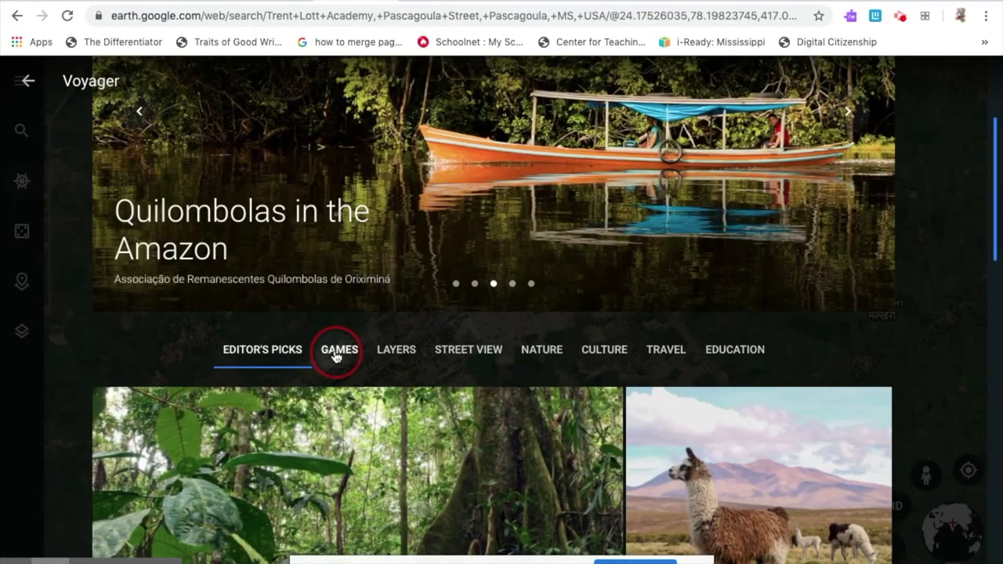
{"action": "scroll", "coordinate": [334, 357], "scroll_direction": "down", "scroll_amount": 6}
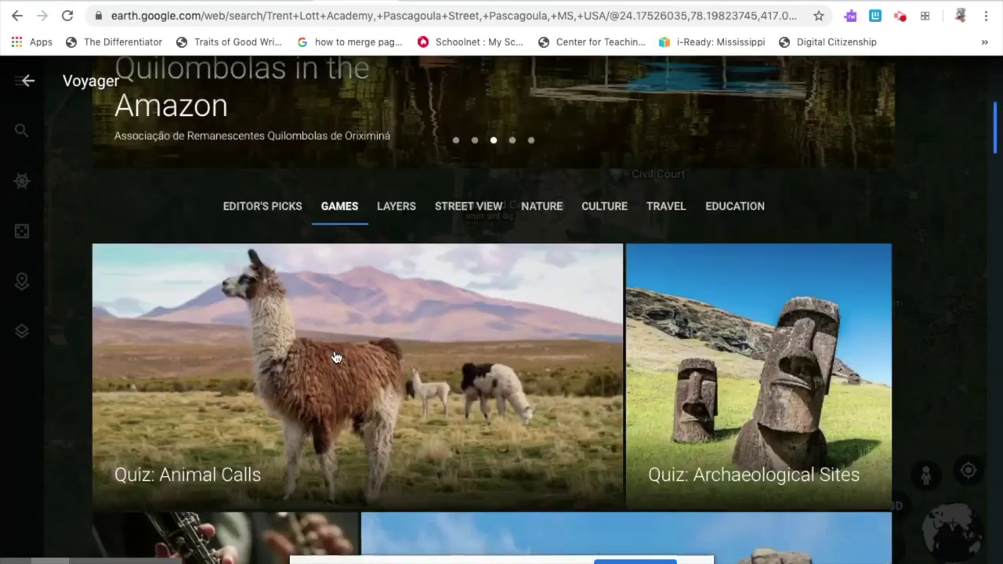
{"action": "scroll", "coordinate": [333, 355], "scroll_direction": "down", "scroll_amount": 12}
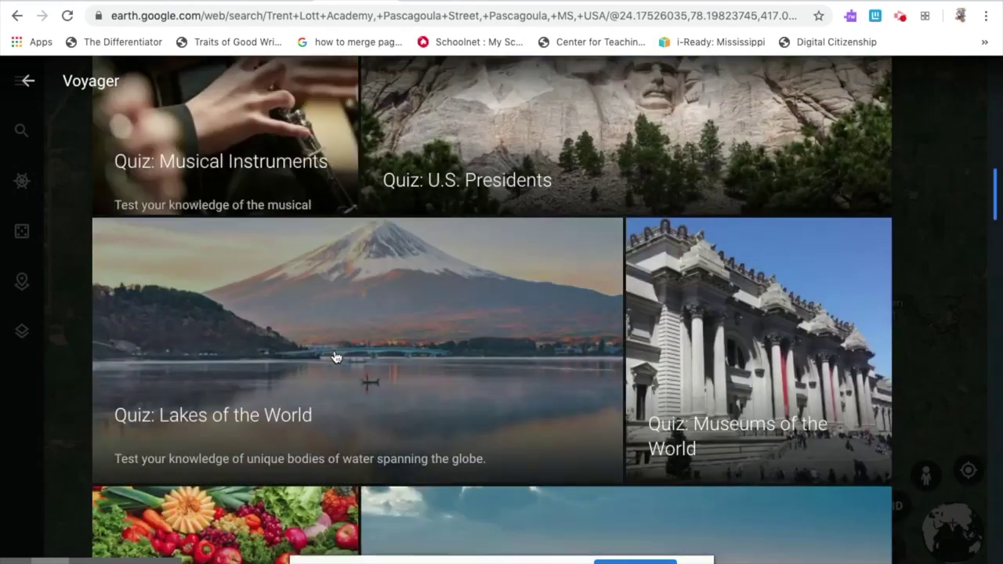
{"action": "scroll", "coordinate": [334, 356], "scroll_direction": "down", "scroll_amount": 10}
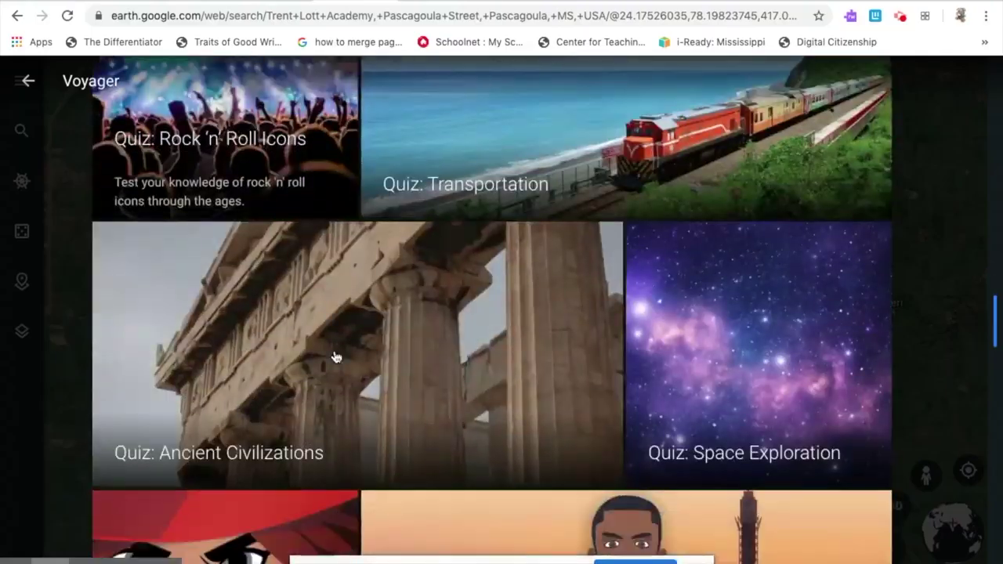
{"action": "scroll", "coordinate": [334, 357], "scroll_direction": "up", "scroll_amount": 1}
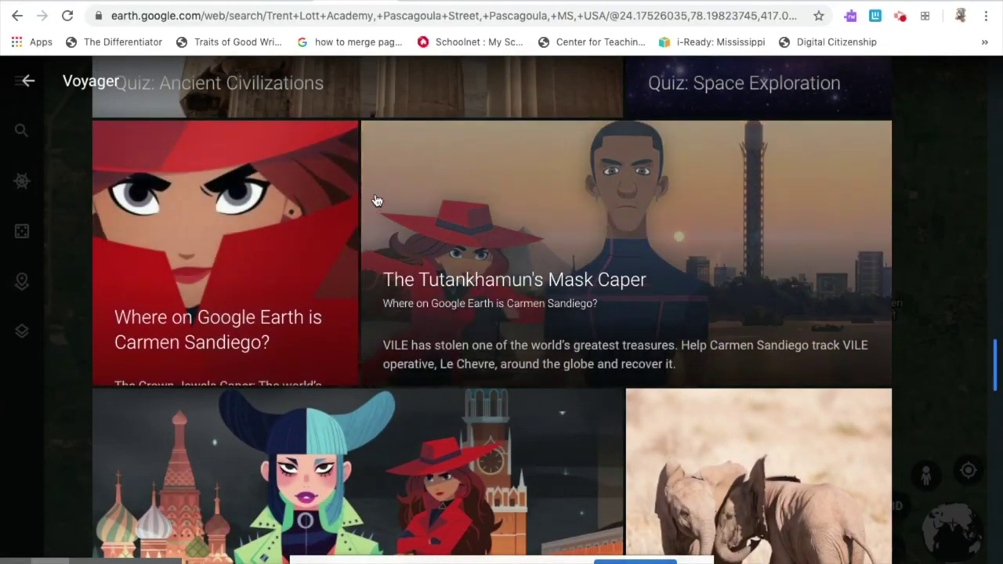
{"action": "scroll", "coordinate": [370, 188], "scroll_direction": "up", "scroll_amount": 20}
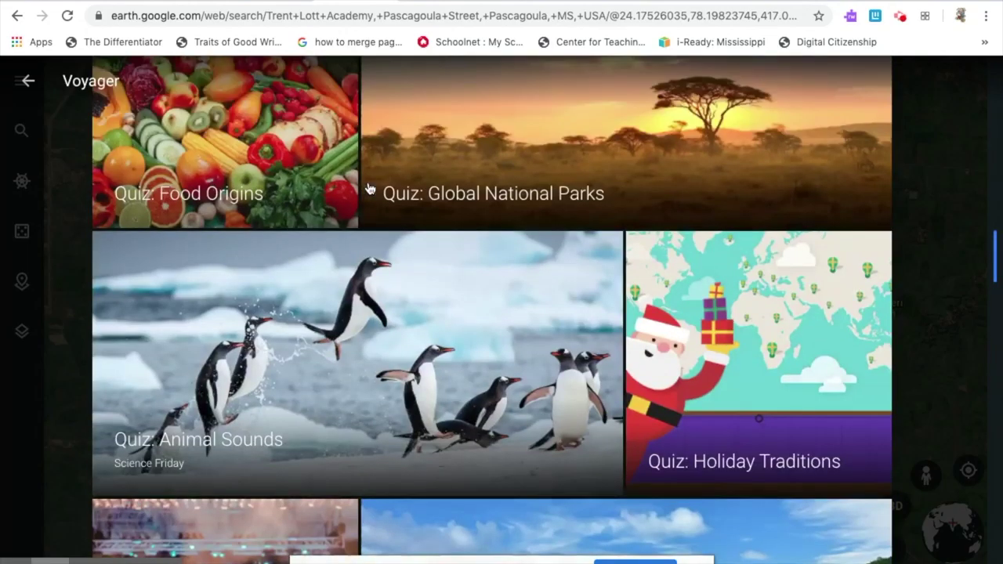
{"action": "scroll", "coordinate": [370, 188], "scroll_direction": "up", "scroll_amount": 5}
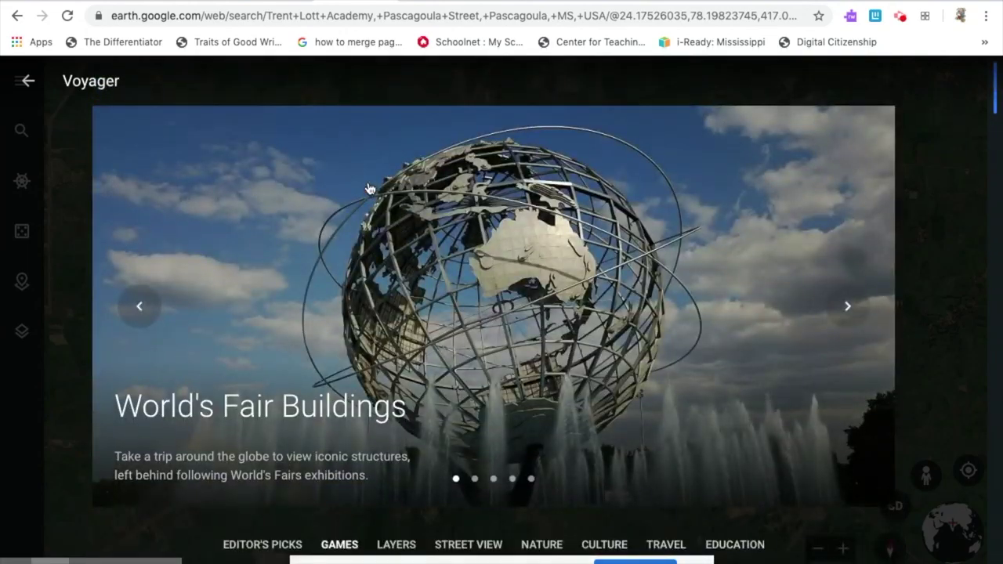
{"action": "scroll", "coordinate": [370, 188], "scroll_direction": "up", "scroll_amount": 3}
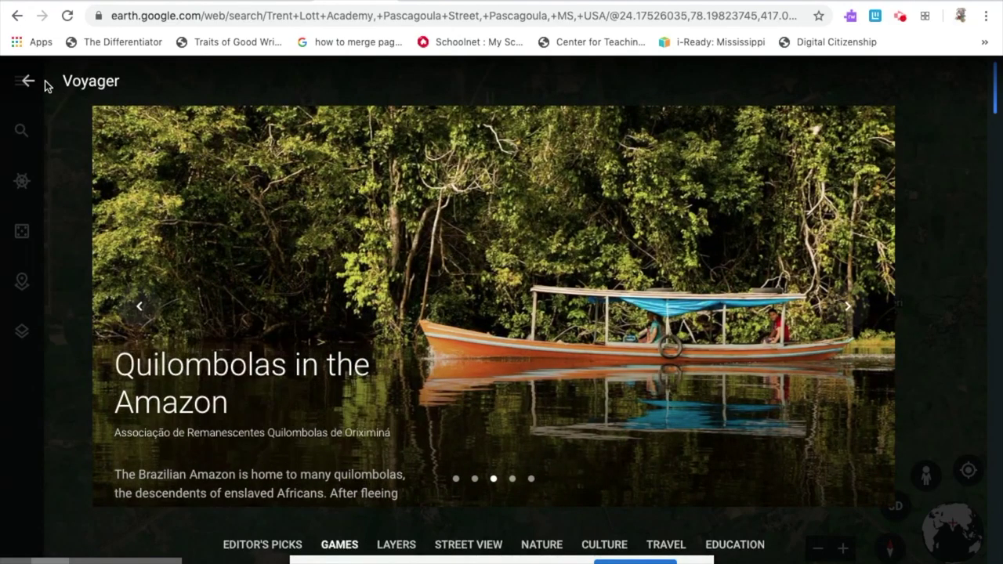
{"action": "left_click", "coordinate": [26, 81]}
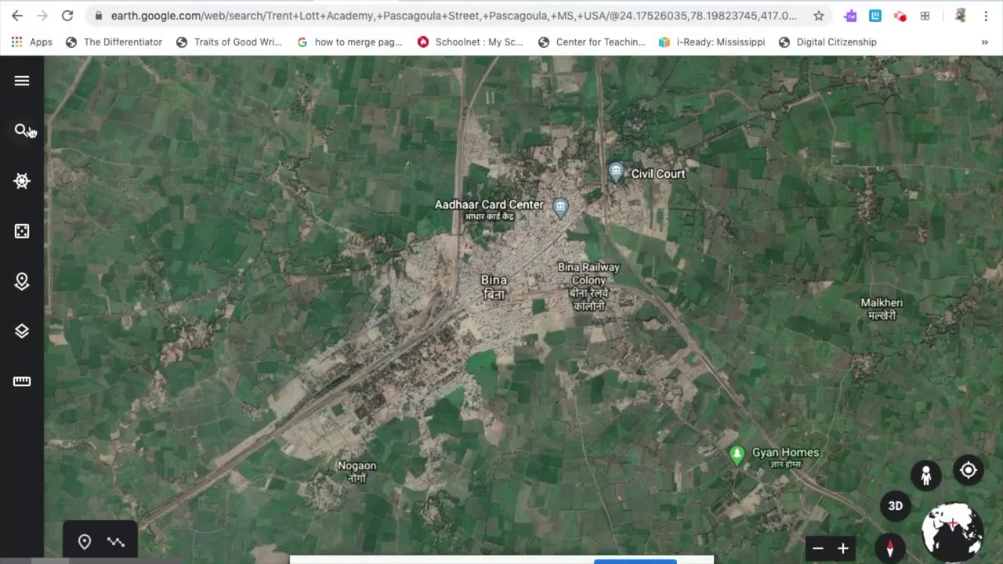
Raise the memory cache size to its 980 MB maximum and save the settings.
{"action": "left_click", "coordinate": [23, 80]}
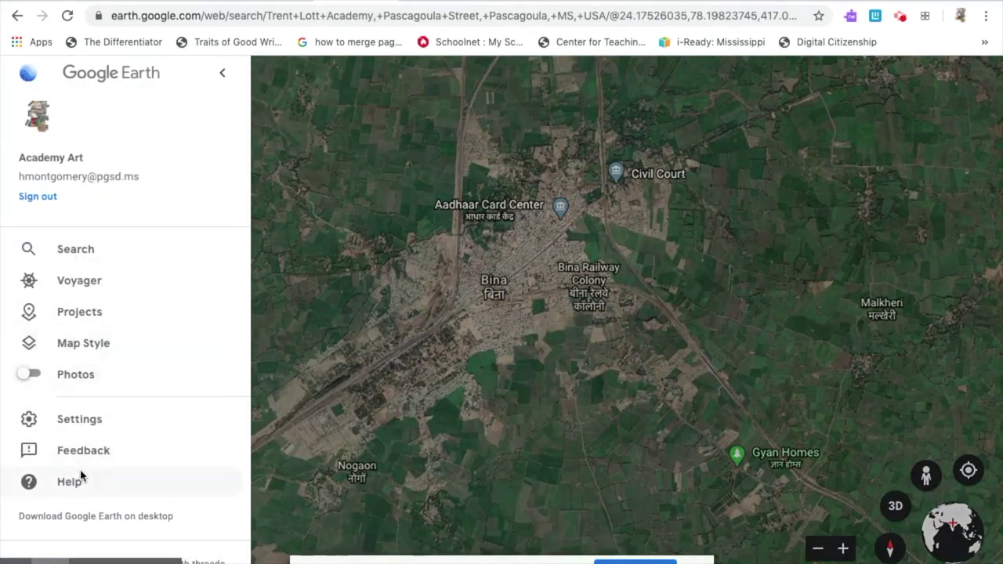
{"action": "left_click", "coordinate": [98, 426]}
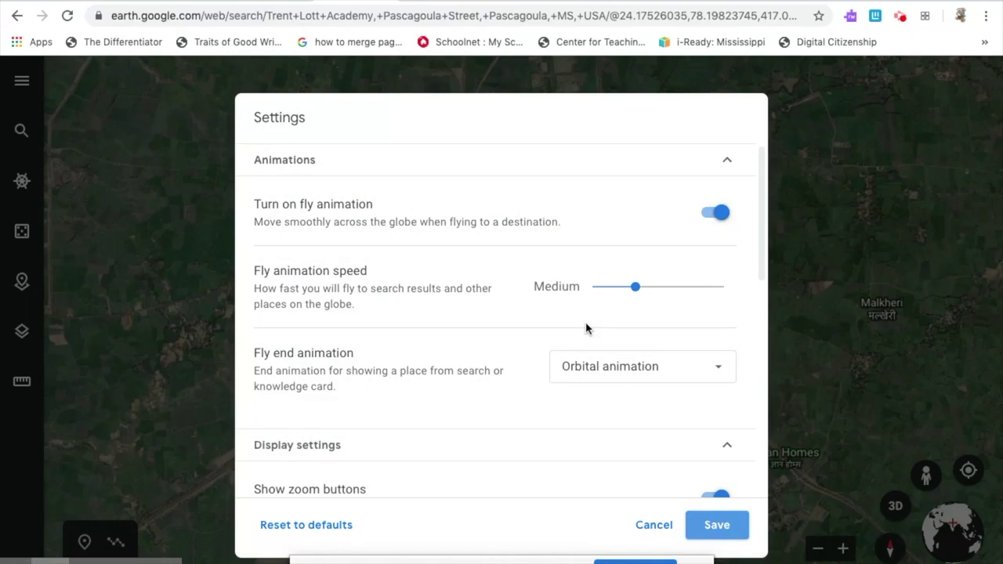
{"action": "scroll", "coordinate": [586, 329], "scroll_direction": "down", "scroll_amount": 4}
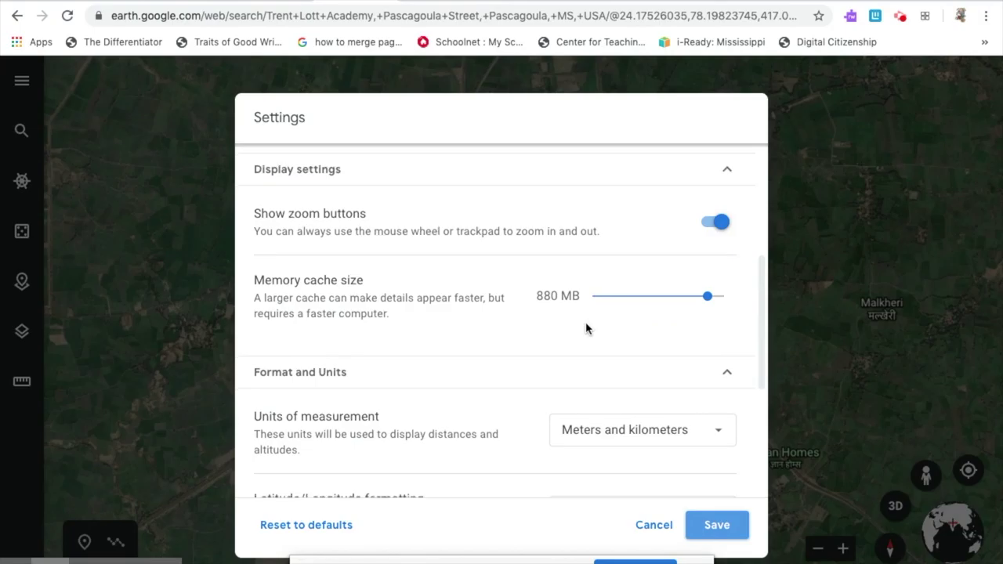
{"action": "scroll", "coordinate": [586, 328], "scroll_direction": "down", "scroll_amount": 1}
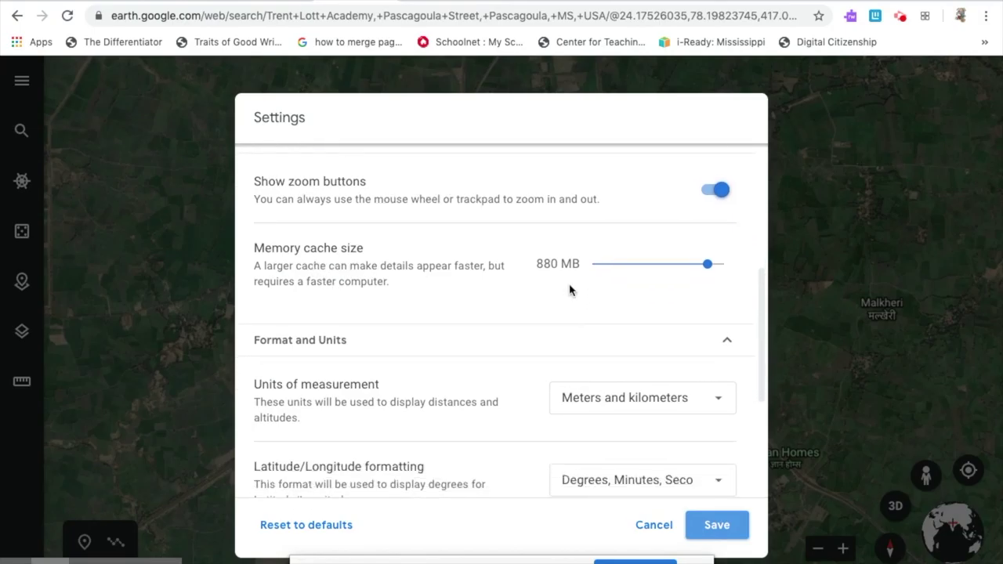
{"action": "left_click_drag", "start_coordinate": [707, 265], "coordinate": [721, 271]}
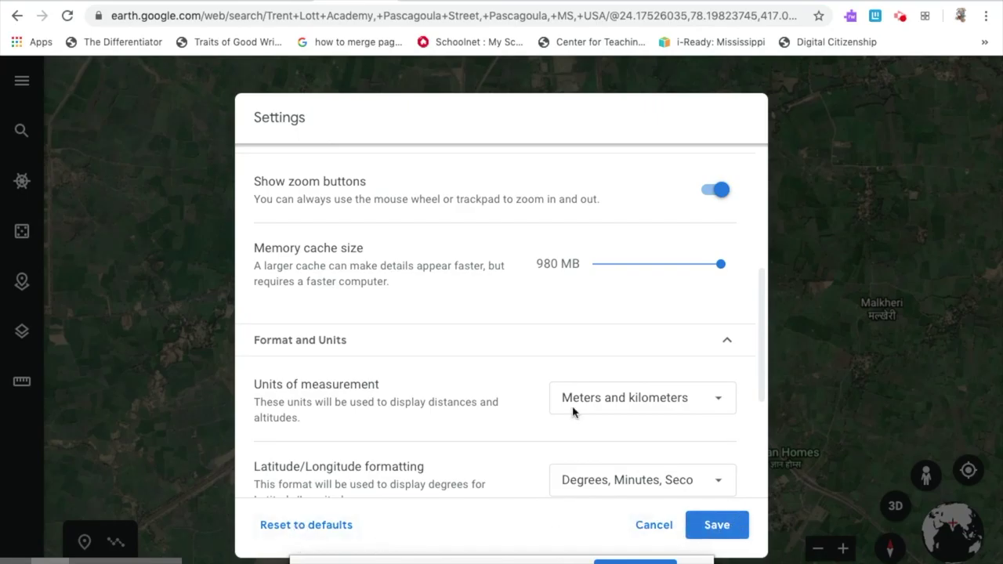
{"action": "scroll", "coordinate": [533, 407], "scroll_direction": "down", "scroll_amount": 3}
{"action": "scroll", "coordinate": [533, 408], "scroll_direction": "up", "scroll_amount": 7}
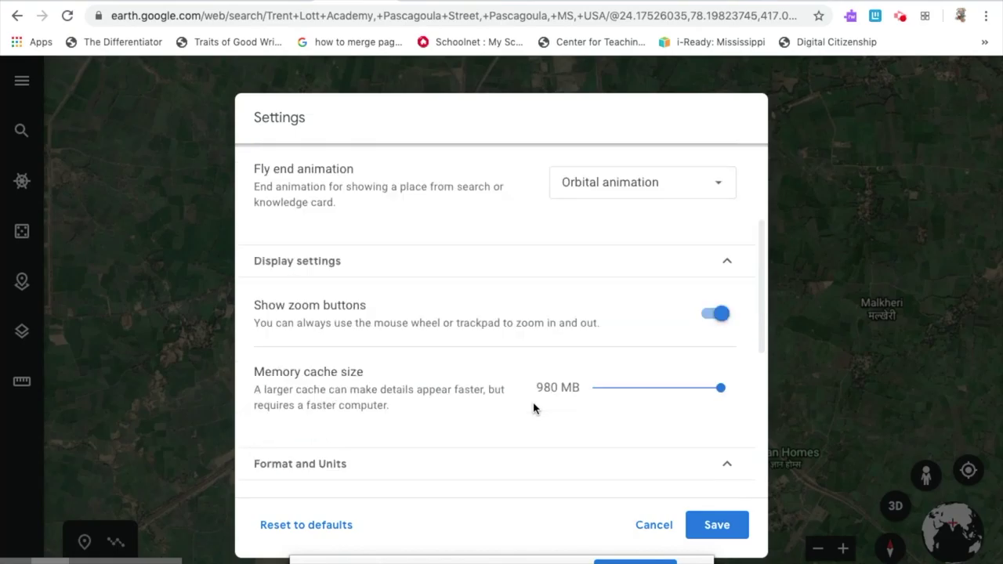
{"action": "left_click", "coordinate": [719, 537]}
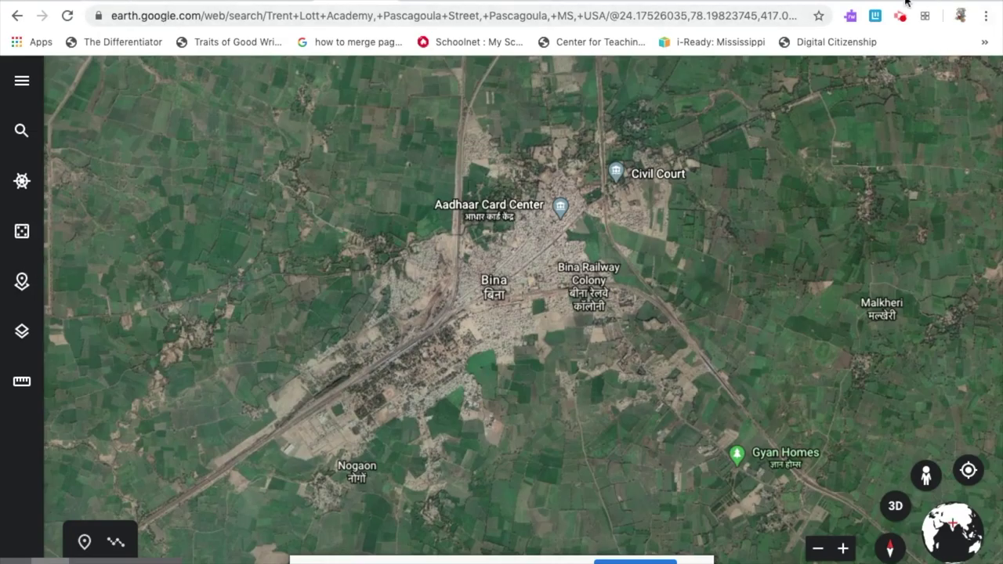
{"action": "left_click", "coordinate": [879, 2]}
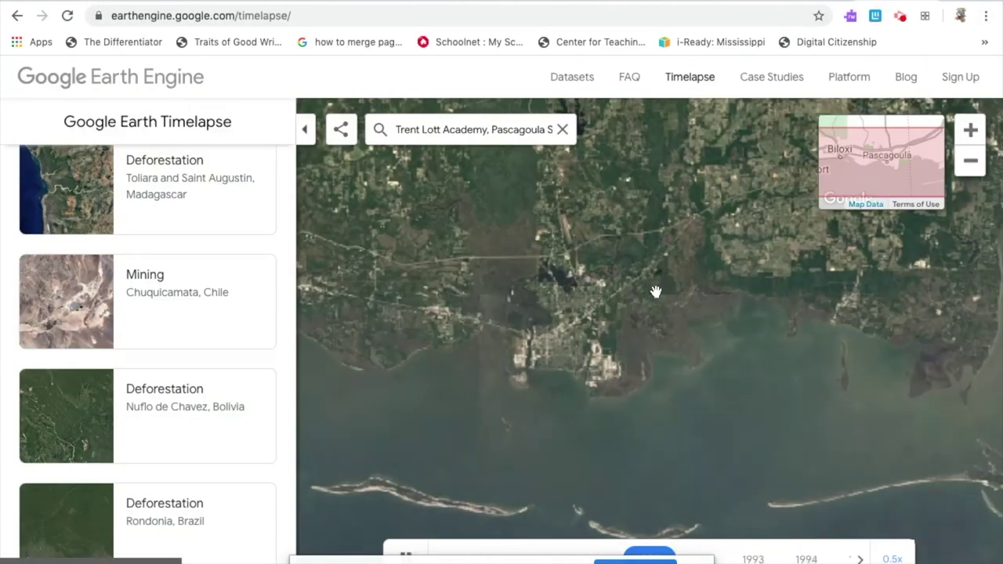
Scroll up and down the Pascagoula timelapse page's 'Timelapses around the world' list.
{"action": "scroll", "coordinate": [656, 291], "scroll_direction": "down", "scroll_amount": 2}
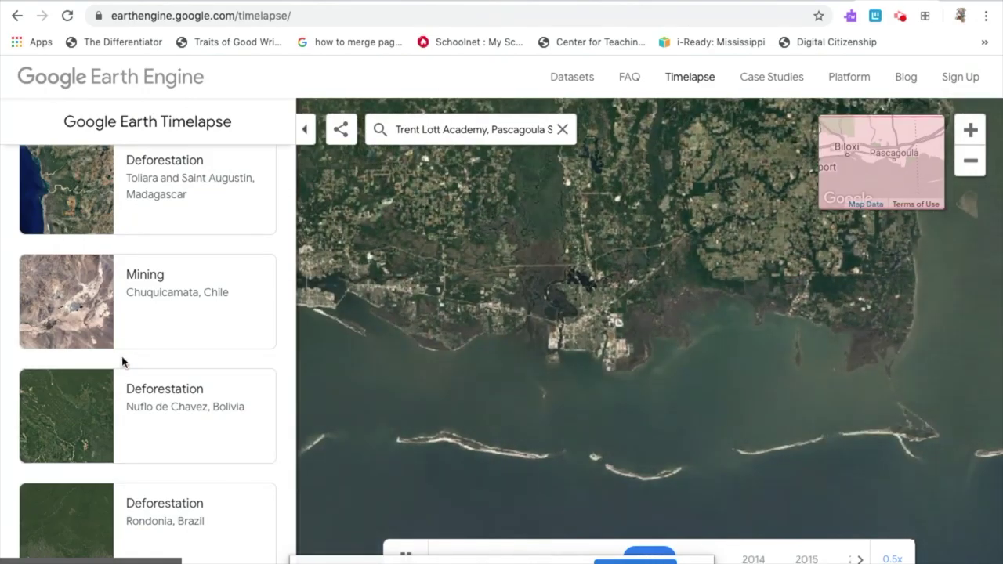
{"action": "scroll", "coordinate": [133, 374], "scroll_direction": "down", "scroll_amount": 1}
{"action": "scroll", "coordinate": [133, 374], "scroll_direction": "up", "scroll_amount": 1}
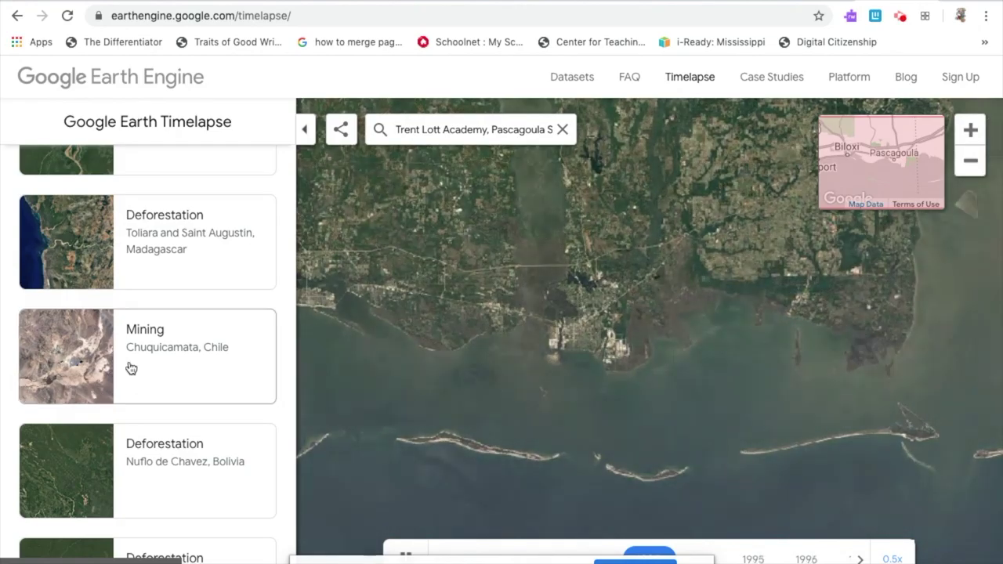
{"action": "scroll", "coordinate": [131, 369], "scroll_direction": "up", "scroll_amount": 12}
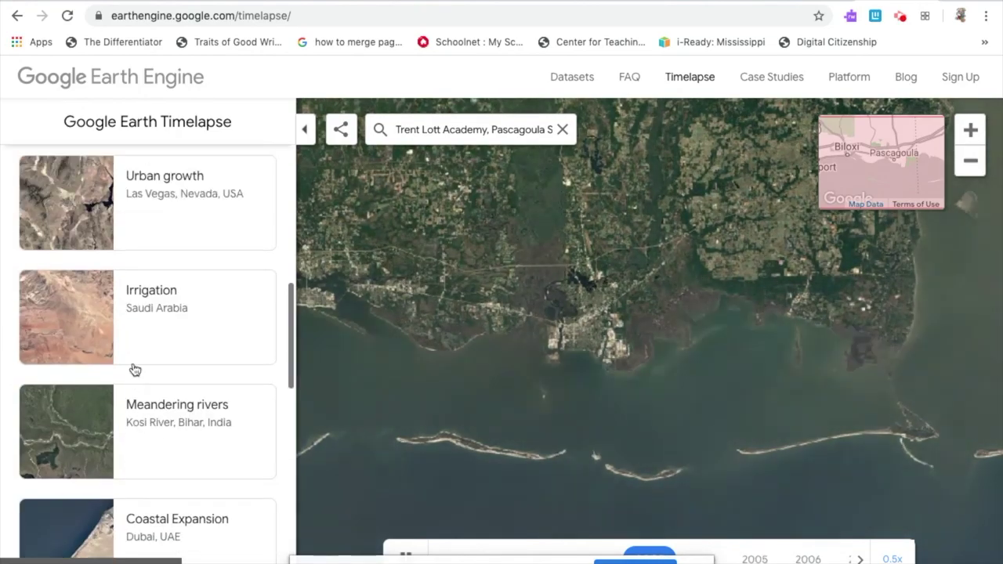
{"action": "scroll", "coordinate": [135, 369], "scroll_direction": "up", "scroll_amount": 5}
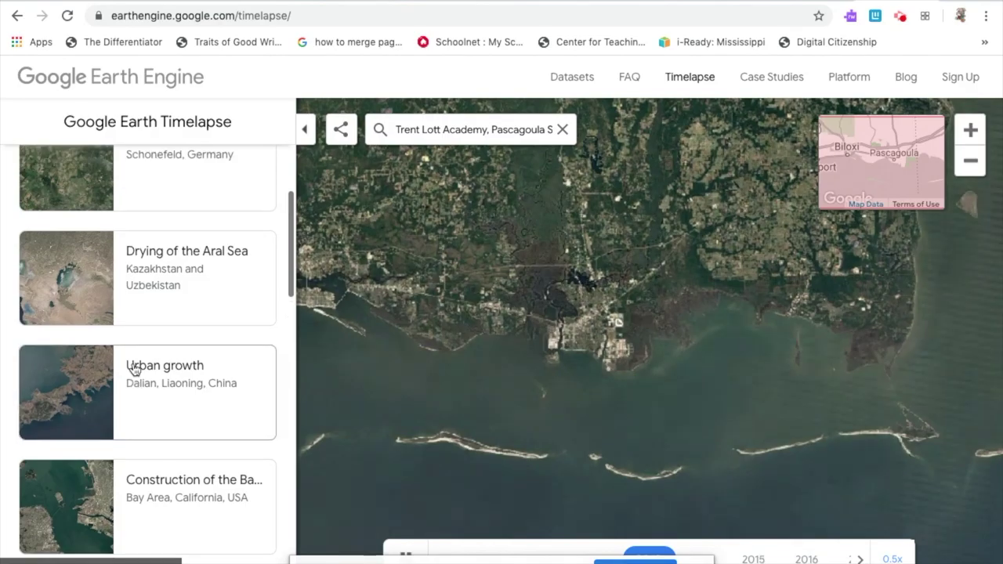
{"action": "scroll", "coordinate": [133, 369], "scroll_direction": "up", "scroll_amount": 5}
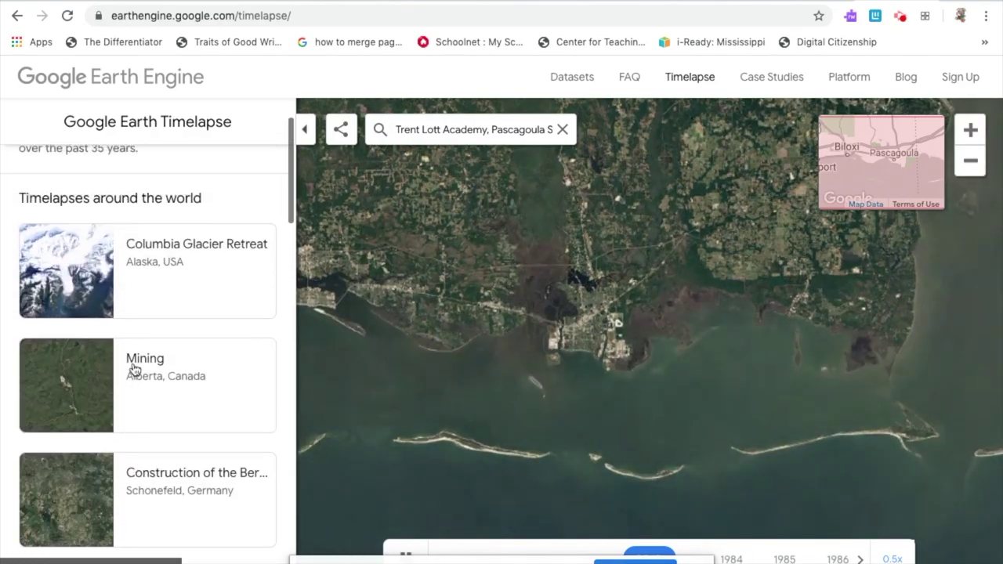
{"action": "scroll", "coordinate": [134, 370], "scroll_direction": "up", "scroll_amount": 1}
{"action": "scroll", "coordinate": [133, 370], "scroll_direction": "down", "scroll_amount": 4}
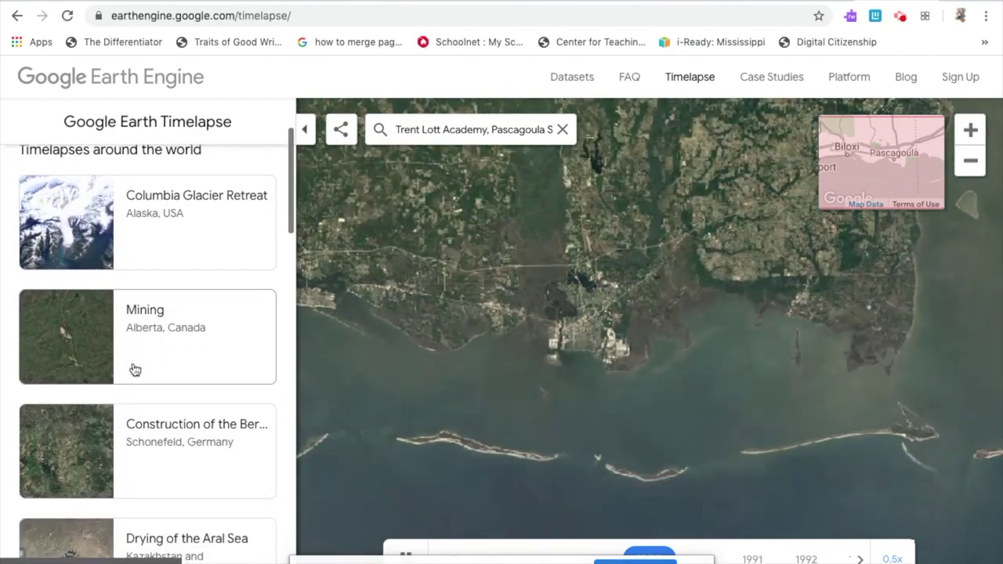
{"action": "scroll", "coordinate": [135, 370], "scroll_direction": "down", "scroll_amount": 3}
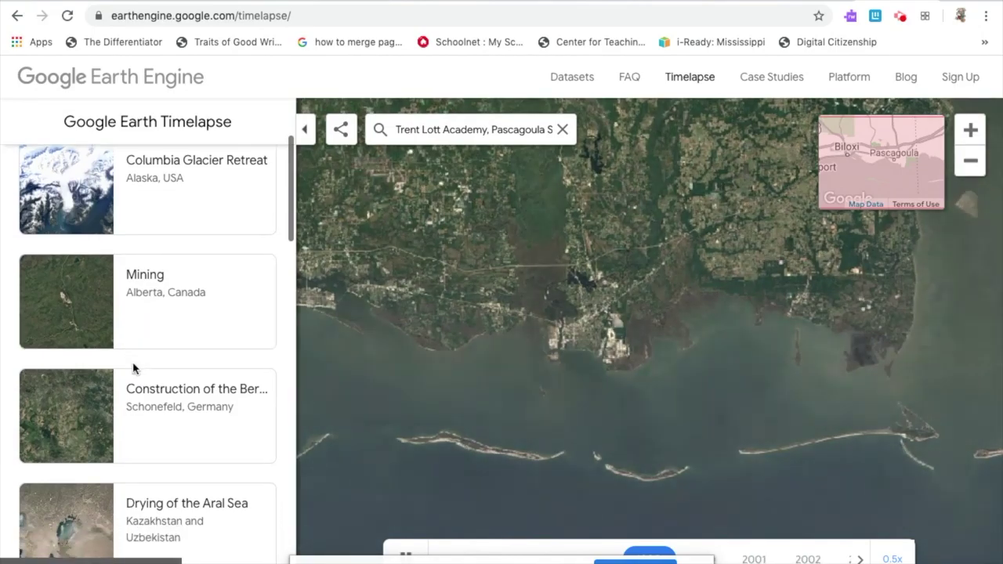
{"action": "scroll", "coordinate": [134, 370], "scroll_direction": "down", "scroll_amount": 15}
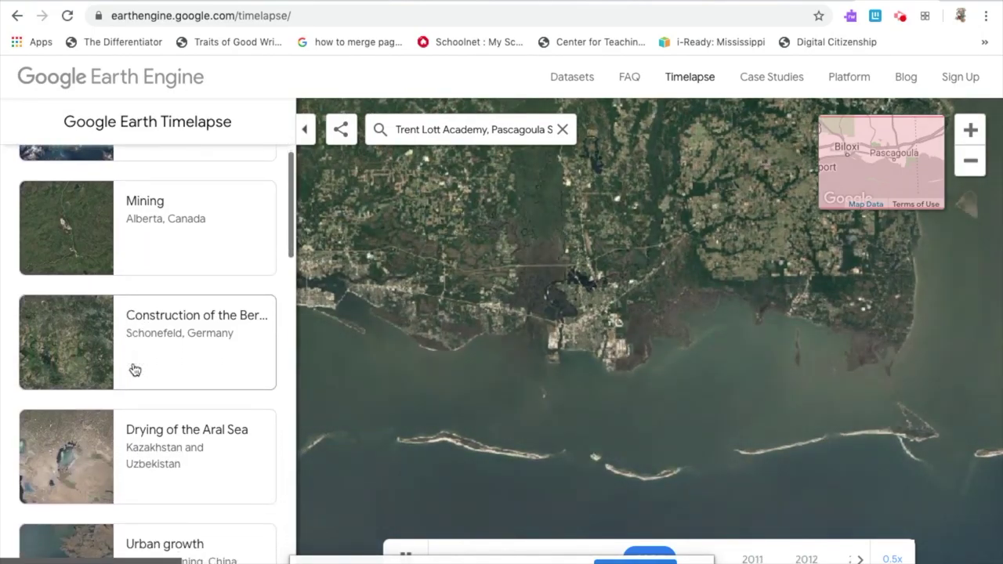
{"action": "scroll", "coordinate": [134, 370], "scroll_direction": "down", "scroll_amount": 16}
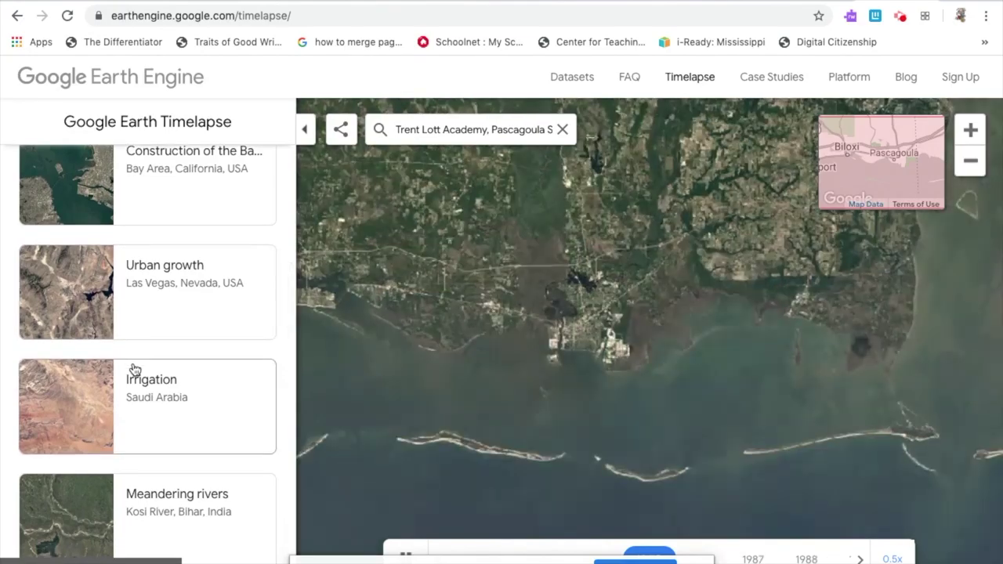
{"action": "scroll", "coordinate": [134, 369], "scroll_direction": "down", "scroll_amount": 10}
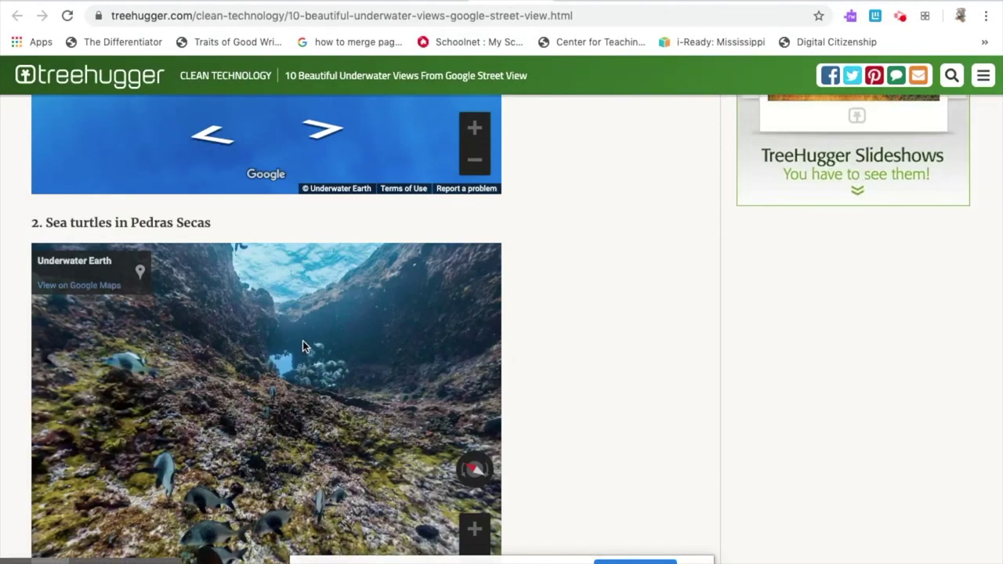
Scroll to the embedded underwater Street View and pan across the reef.
{"action": "scroll", "coordinate": [593, 322], "scroll_direction": "down", "scroll_amount": 8}
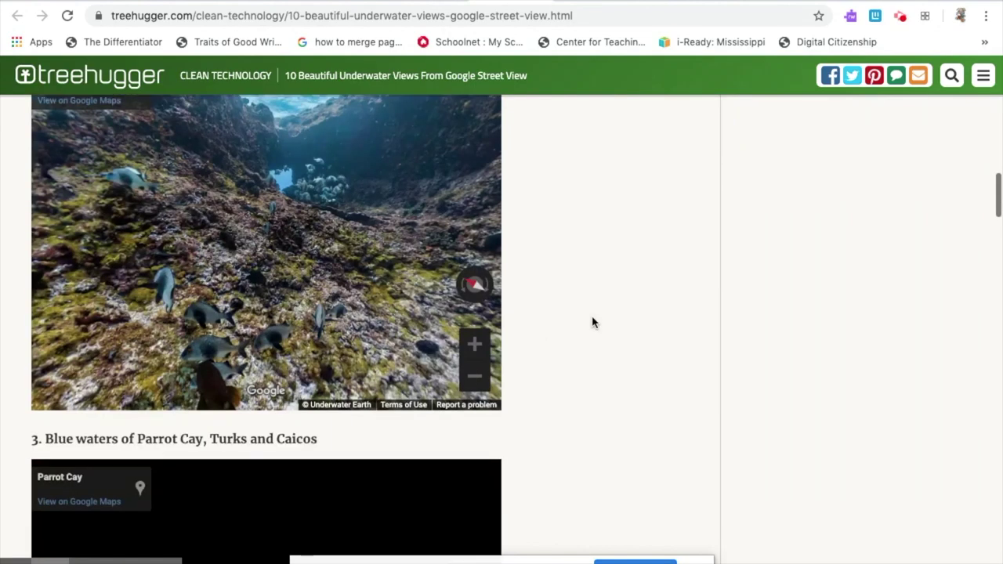
{"action": "scroll", "coordinate": [593, 322], "scroll_direction": "down", "scroll_amount": 5}
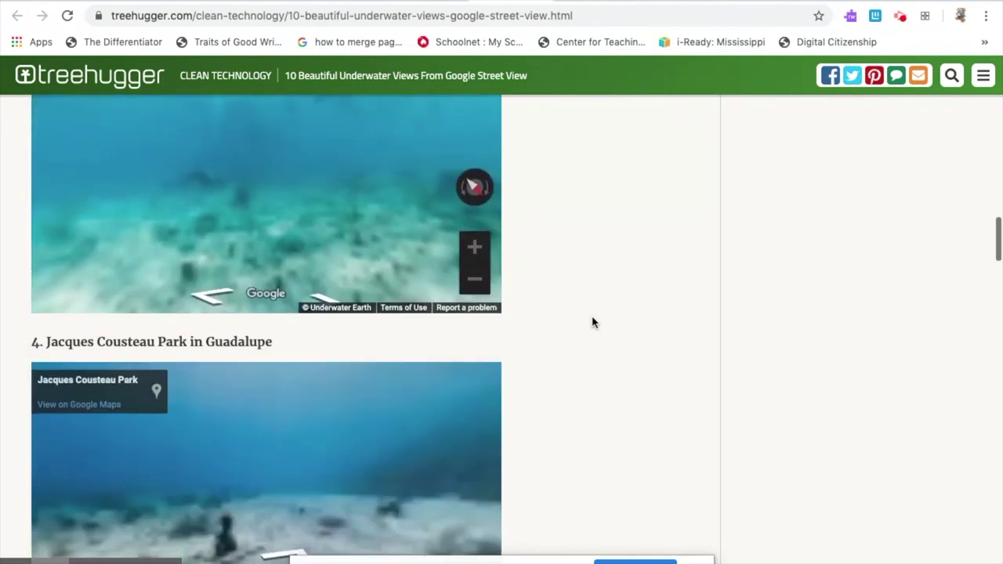
{"action": "scroll", "coordinate": [593, 322], "scroll_direction": "down", "scroll_amount": 5}
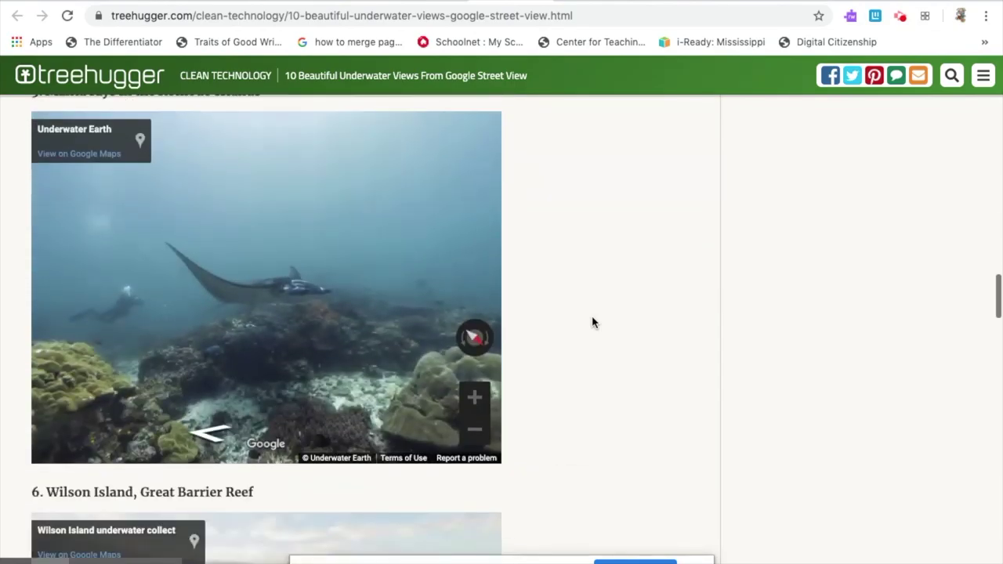
{"action": "left_click_drag", "start_coordinate": [273, 248], "coordinate": [459, 251]}
{"action": "left_click_drag", "start_coordinate": [142, 265], "coordinate": [420, 256]}
Move between reef viewpoints until a manta ray comes into view.
{"action": "left_click", "coordinate": [143, 254]}
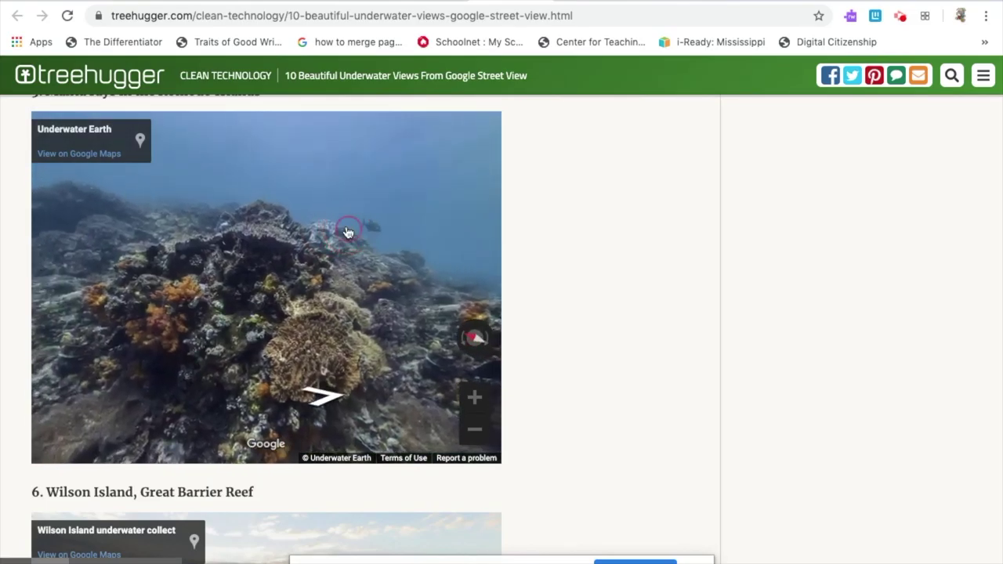
{"action": "left_click", "coordinate": [325, 227]}
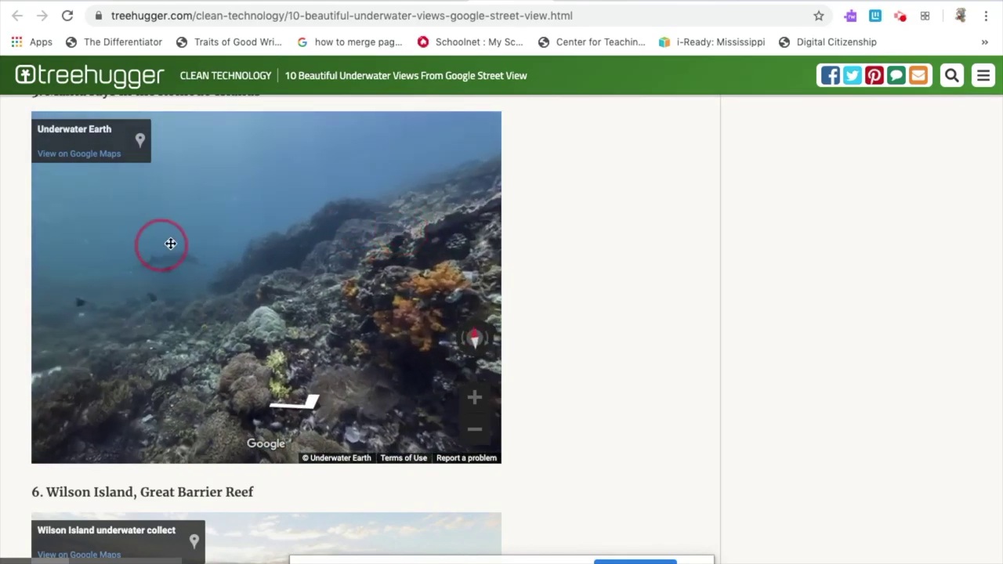
{"action": "left_click_drag", "start_coordinate": [171, 244], "coordinate": [464, 244]}
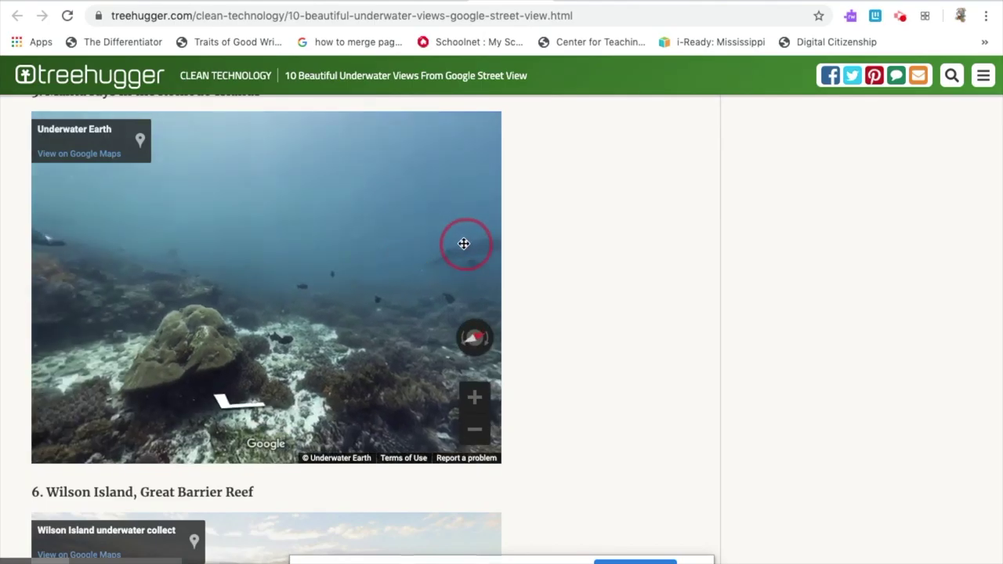
{"action": "left_click", "coordinate": [291, 247]}
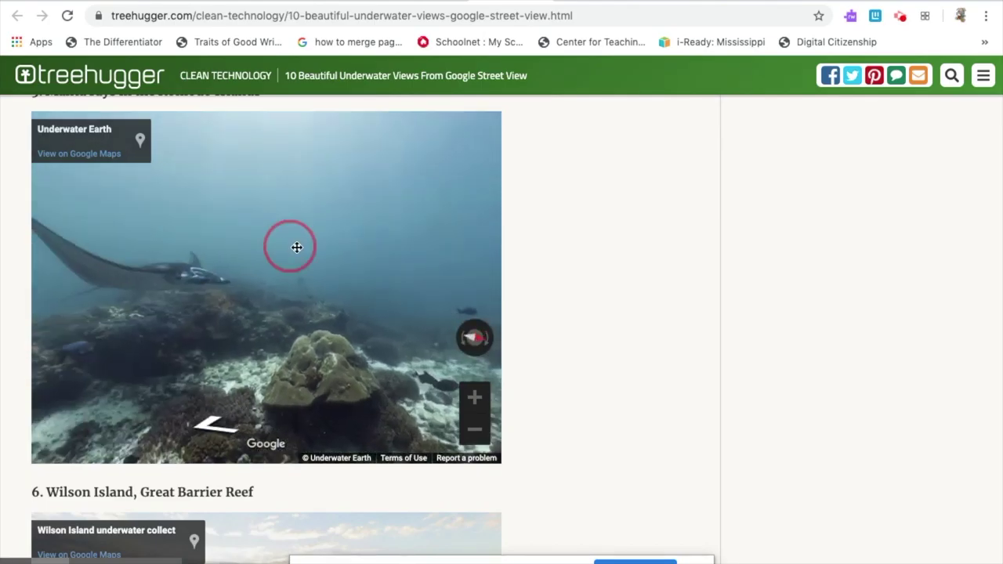
{"action": "left_click", "coordinate": [212, 430]}
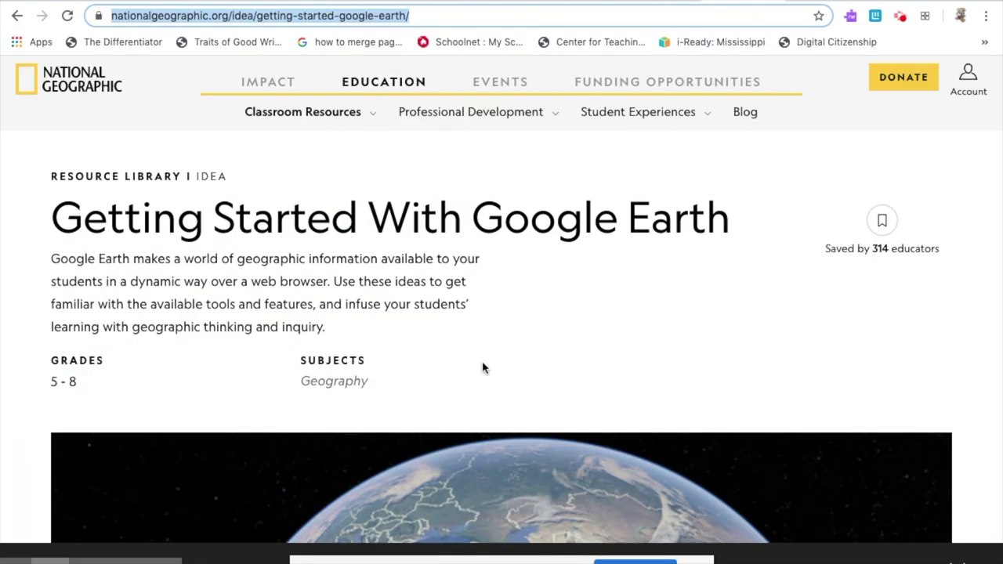
Scroll down and back up through the 'Getting Started With Google Earth' ideas.
{"action": "scroll", "coordinate": [484, 369], "scroll_direction": "down", "scroll_amount": 15}
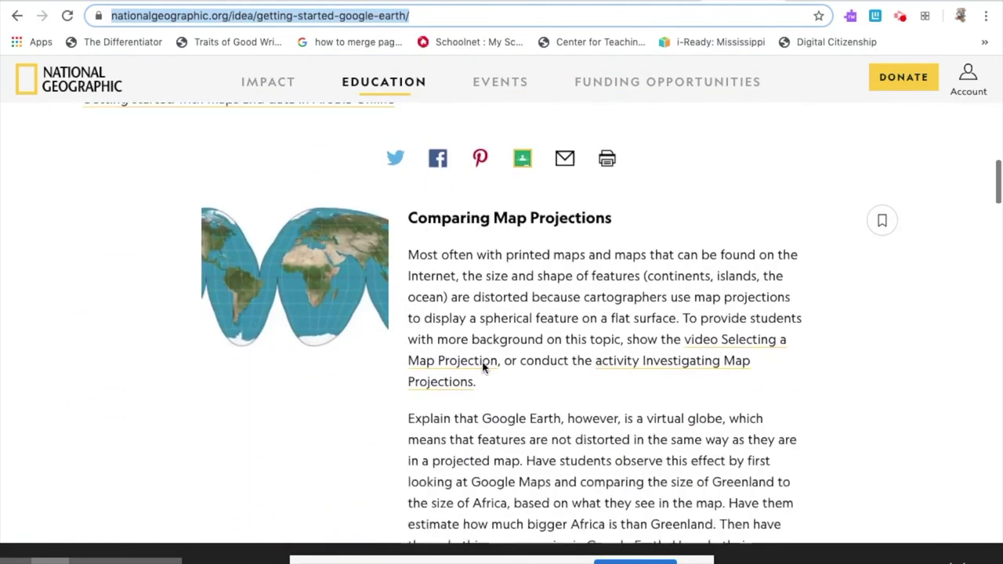
{"action": "scroll", "coordinate": [484, 368], "scroll_direction": "down", "scroll_amount": 15}
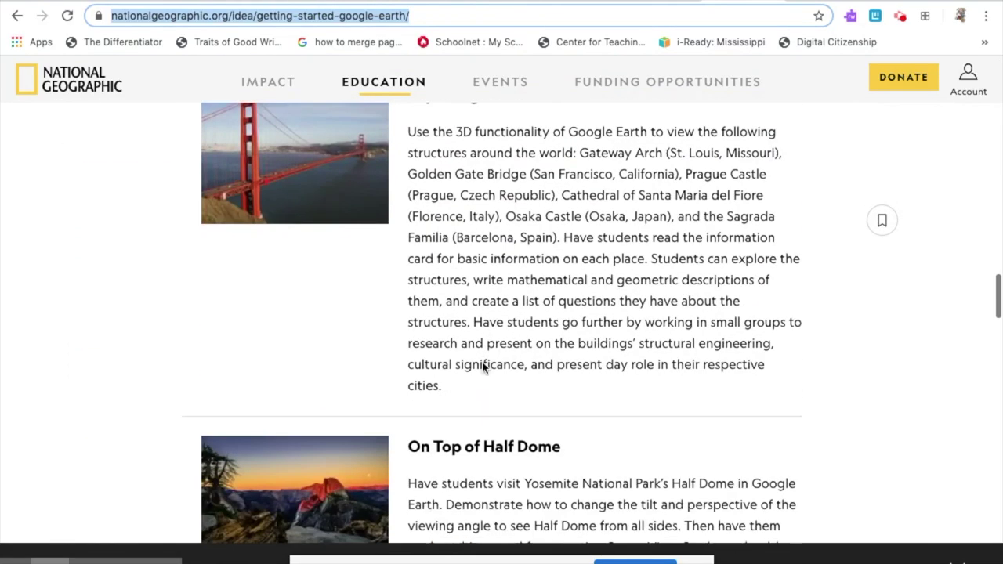
{"action": "scroll", "coordinate": [483, 368], "scroll_direction": "up", "scroll_amount": 12}
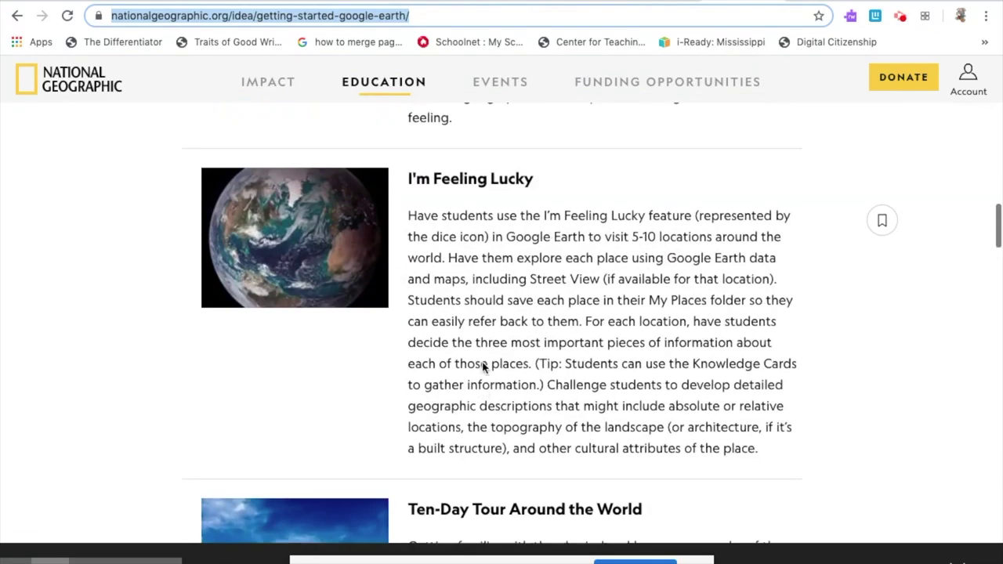
{"action": "scroll", "coordinate": [484, 369], "scroll_direction": "up", "scroll_amount": 15}
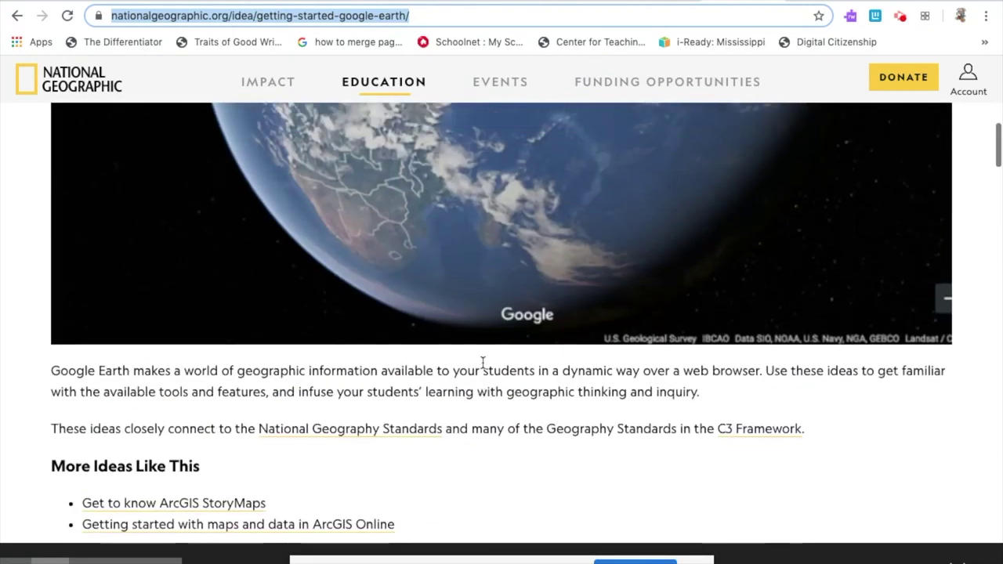
{"action": "scroll", "coordinate": [483, 363], "scroll_direction": "up", "scroll_amount": 3}
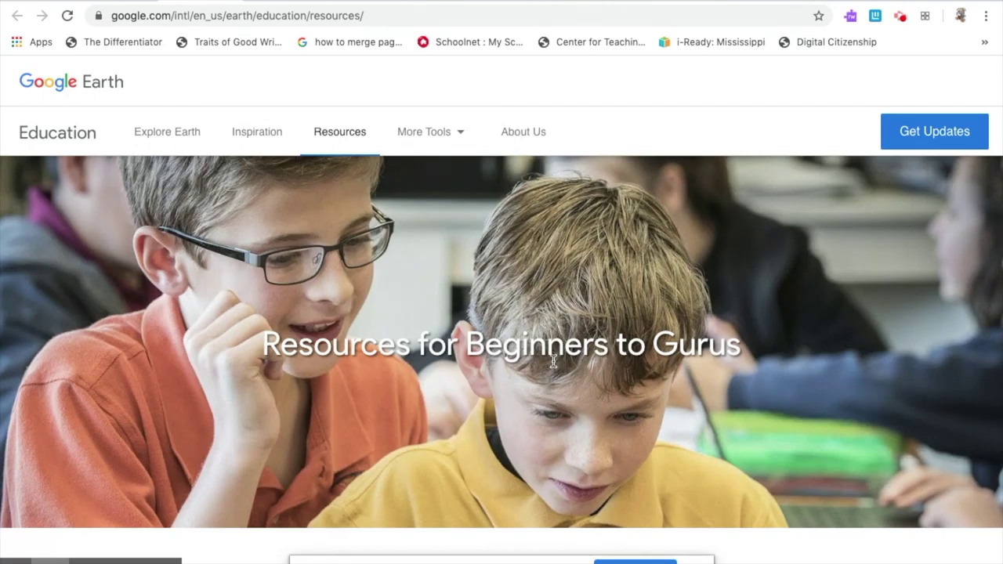
Scroll through the 'Resources for Beginners to Gurus' cards and back to the top.
{"action": "scroll", "coordinate": [552, 360], "scroll_direction": "down", "scroll_amount": 5}
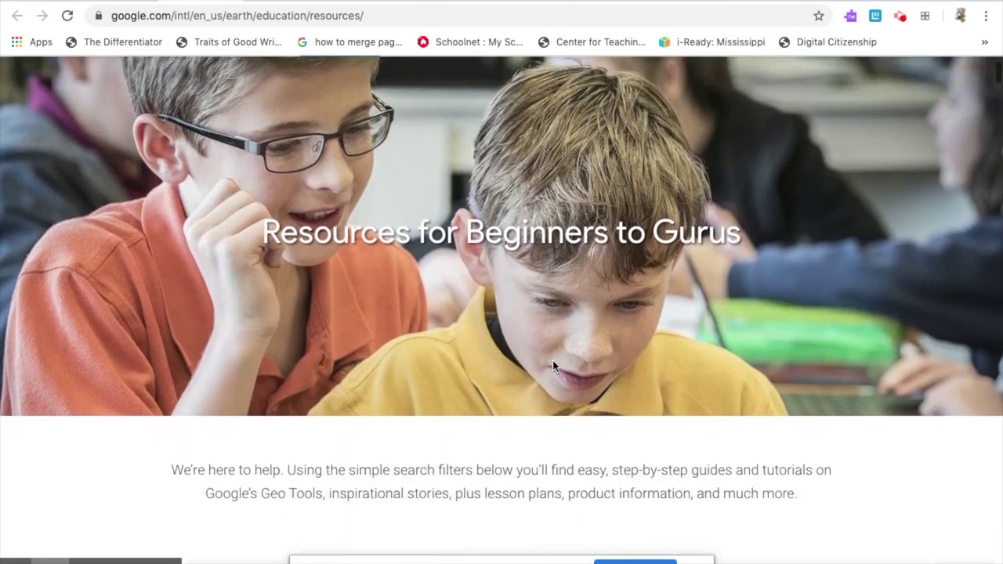
{"action": "scroll", "coordinate": [553, 366], "scroll_direction": "down", "scroll_amount": 6}
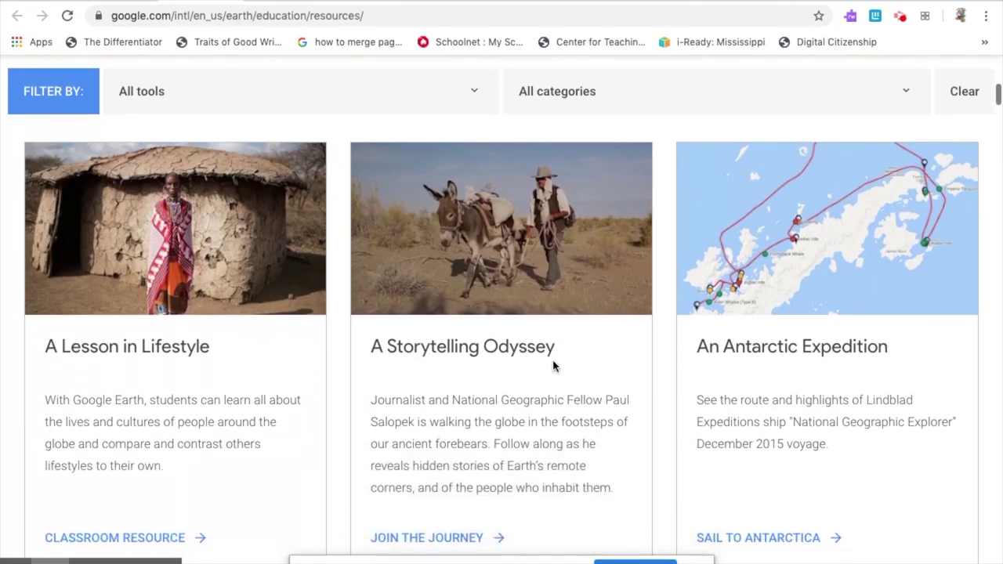
{"action": "scroll", "coordinate": [552, 366], "scroll_direction": "down", "scroll_amount": 7}
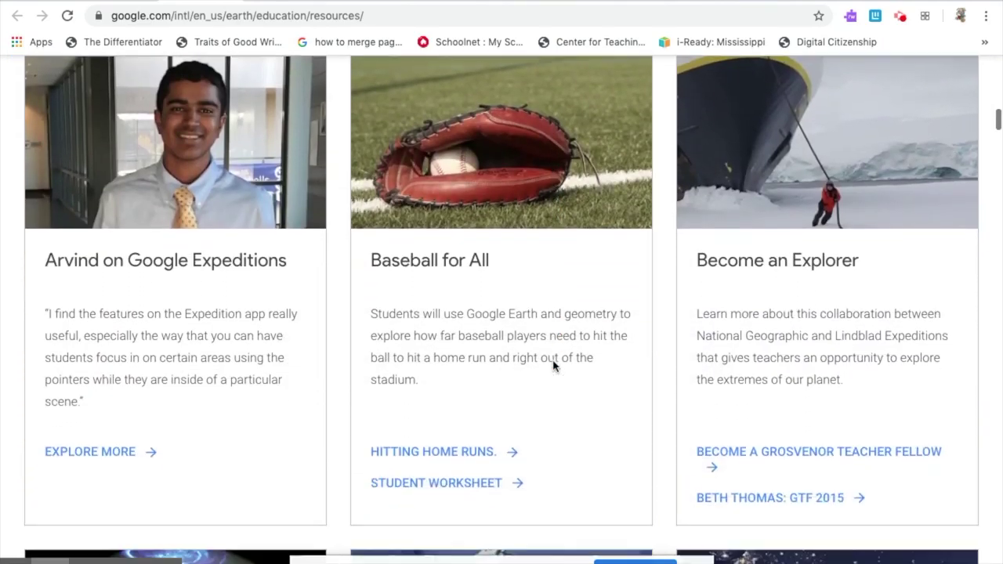
{"action": "scroll", "coordinate": [552, 366], "scroll_direction": "down", "scroll_amount": 4}
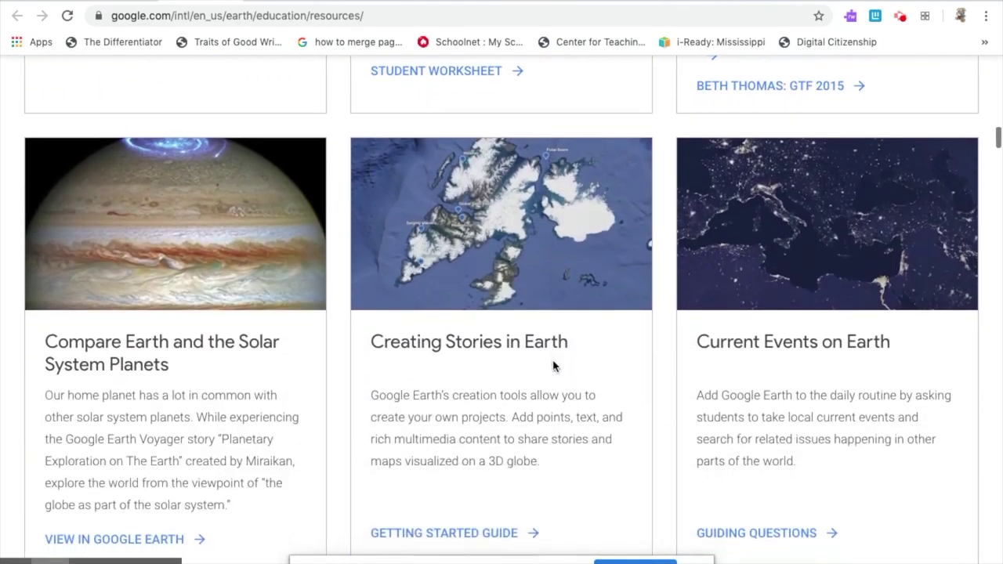
{"action": "scroll", "coordinate": [553, 366], "scroll_direction": "up", "scroll_amount": 10}
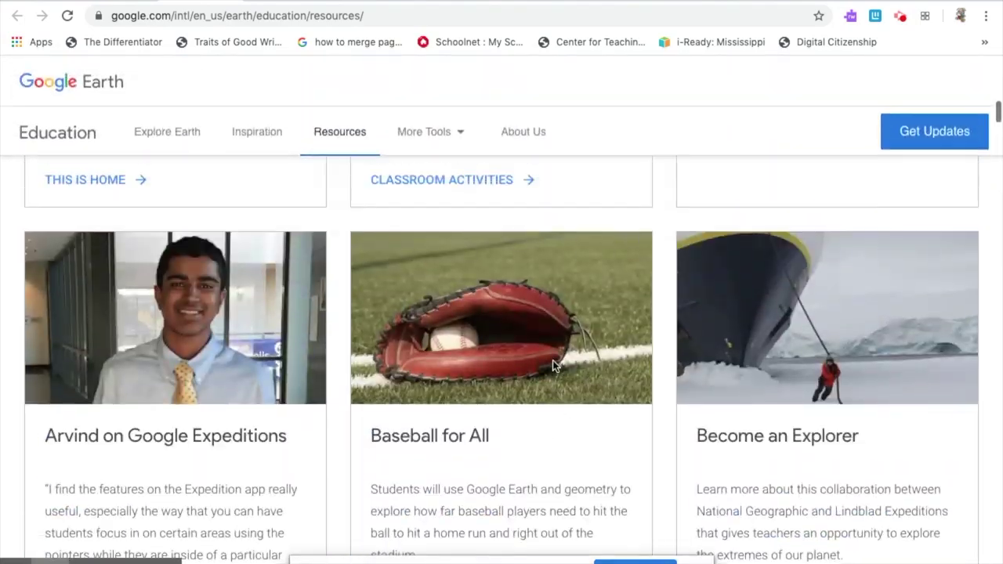
{"action": "scroll", "coordinate": [553, 361], "scroll_direction": "up", "scroll_amount": 7}
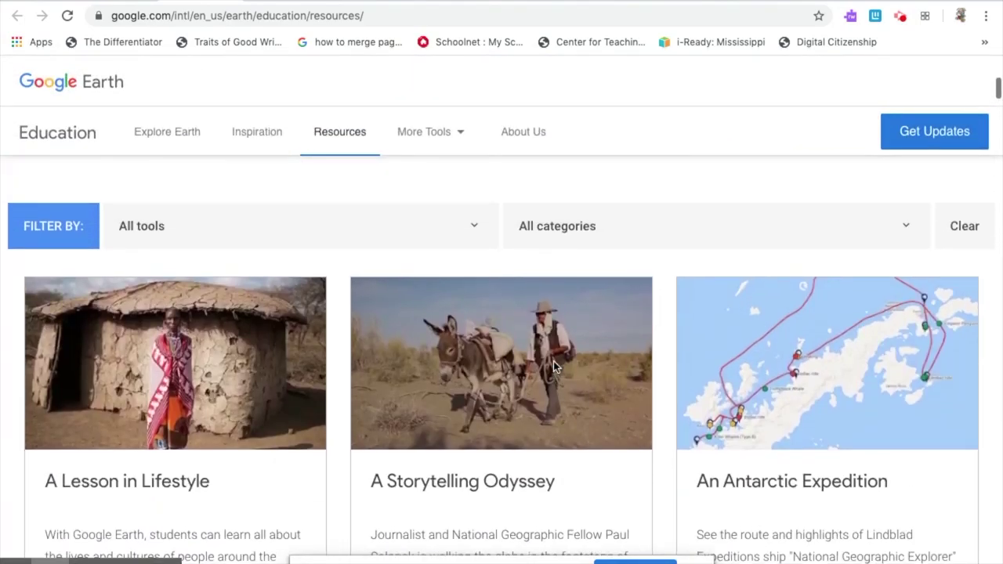
{"action": "scroll", "coordinate": [553, 366], "scroll_direction": "up", "scroll_amount": 4}
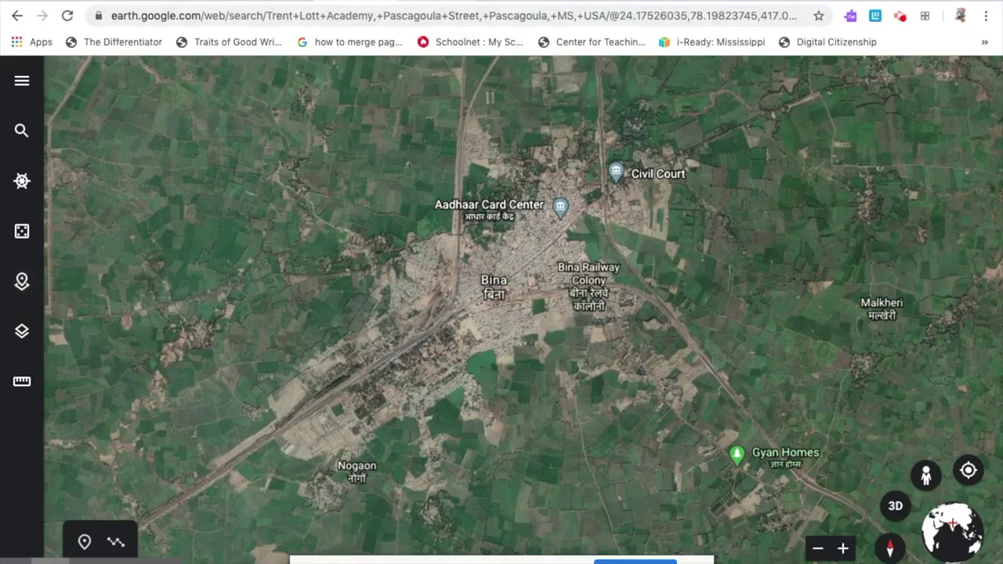
Close the current tab to reach the Colmer Street View site and scroll its quiz form.
{"action": "key", "text": "ctrl+w"}
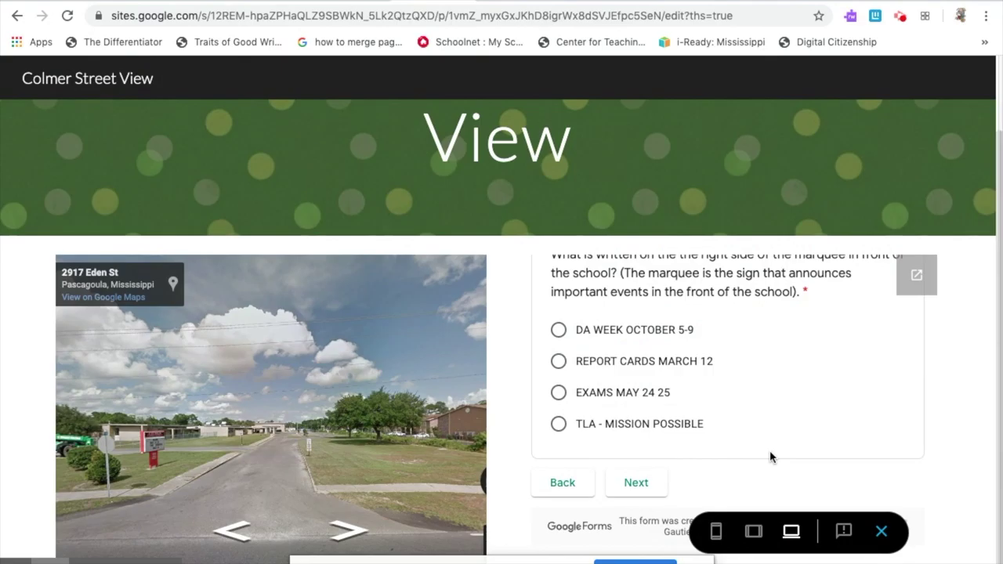
{"action": "scroll", "coordinate": [770, 458], "scroll_direction": "up", "scroll_amount": 2}
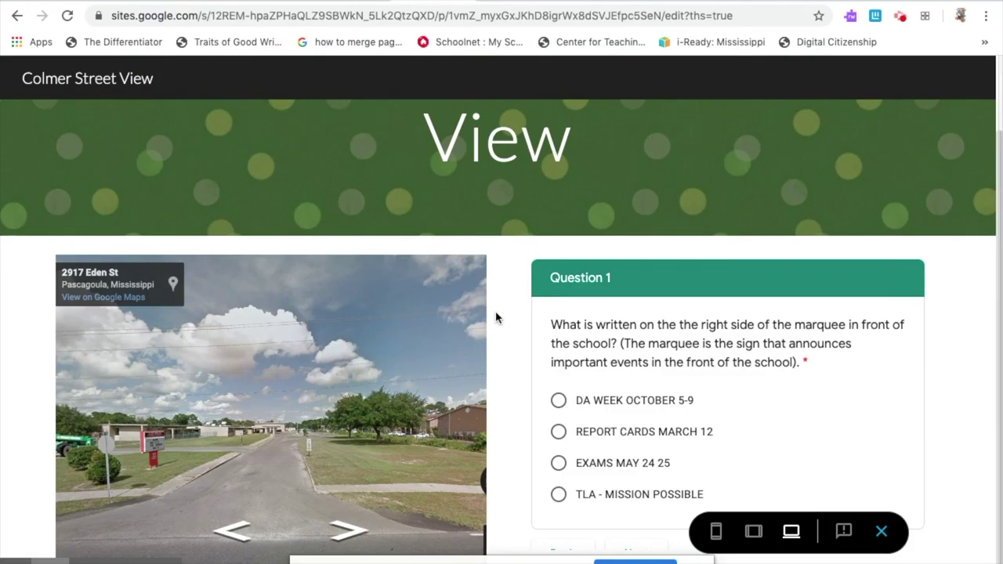
{"action": "scroll", "coordinate": [496, 318], "scroll_direction": "up", "scroll_amount": 1}
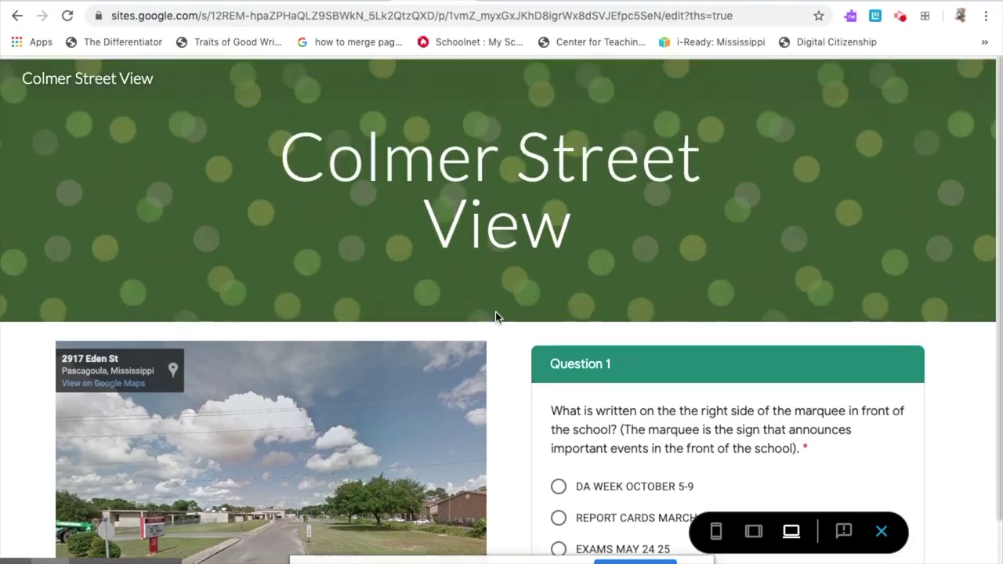
{"action": "scroll", "coordinate": [496, 314], "scroll_direction": "down", "scroll_amount": 1}
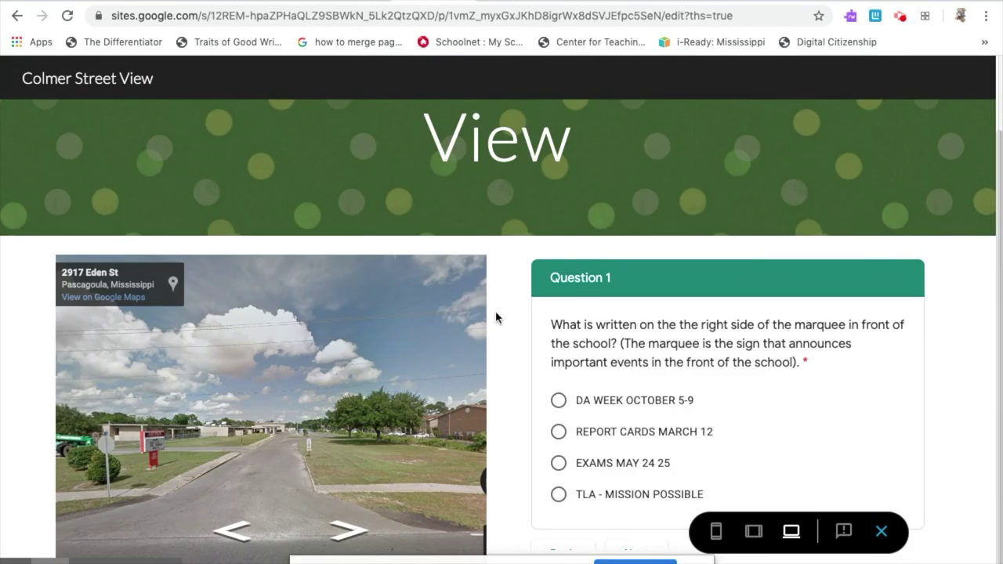
{"action": "left_click_drag", "start_coordinate": [408, 423], "coordinate": [478, 439]}
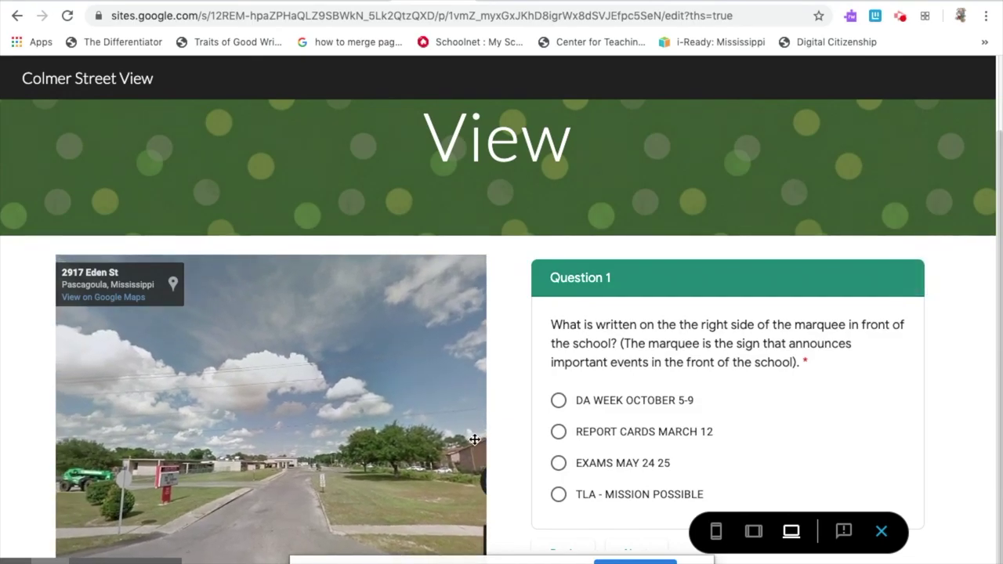
{"action": "scroll", "coordinate": [782, 417], "scroll_direction": "down", "scroll_amount": 2}
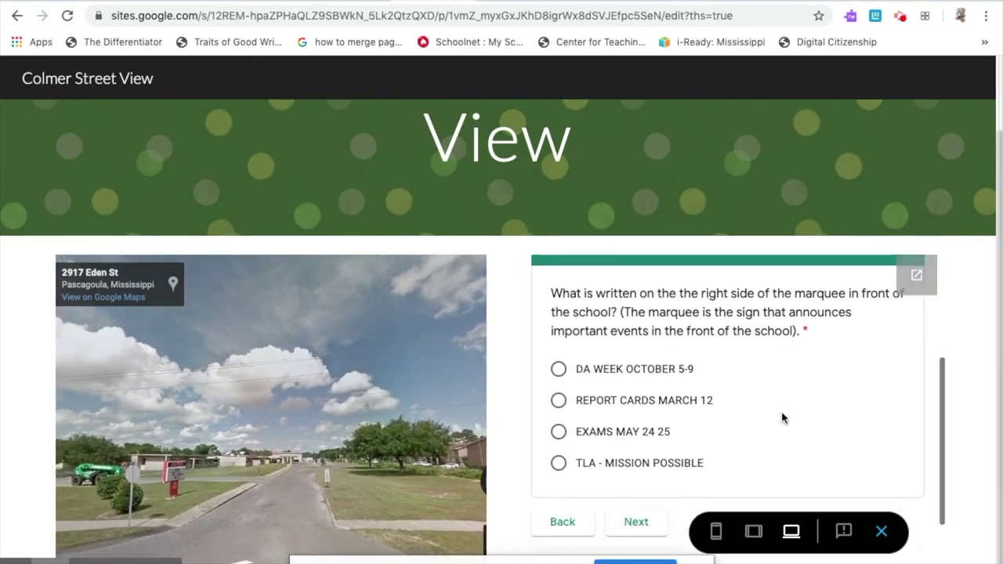
{"action": "scroll", "coordinate": [782, 418], "scroll_direction": "up", "scroll_amount": 2}
{"action": "scroll", "coordinate": [782, 417], "scroll_direction": "up", "scroll_amount": 3}
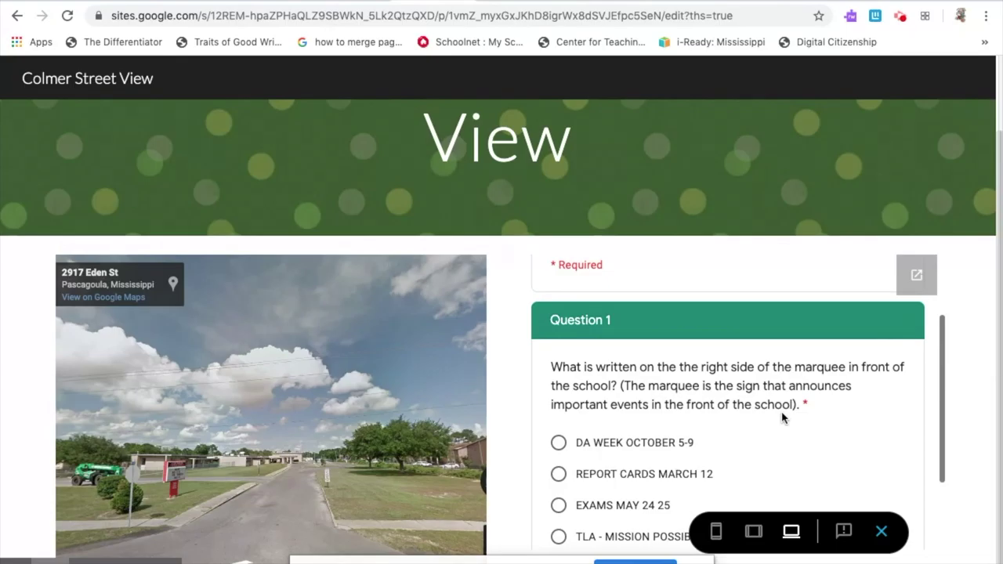
{"action": "scroll", "coordinate": [782, 414], "scroll_direction": "down", "scroll_amount": 3}
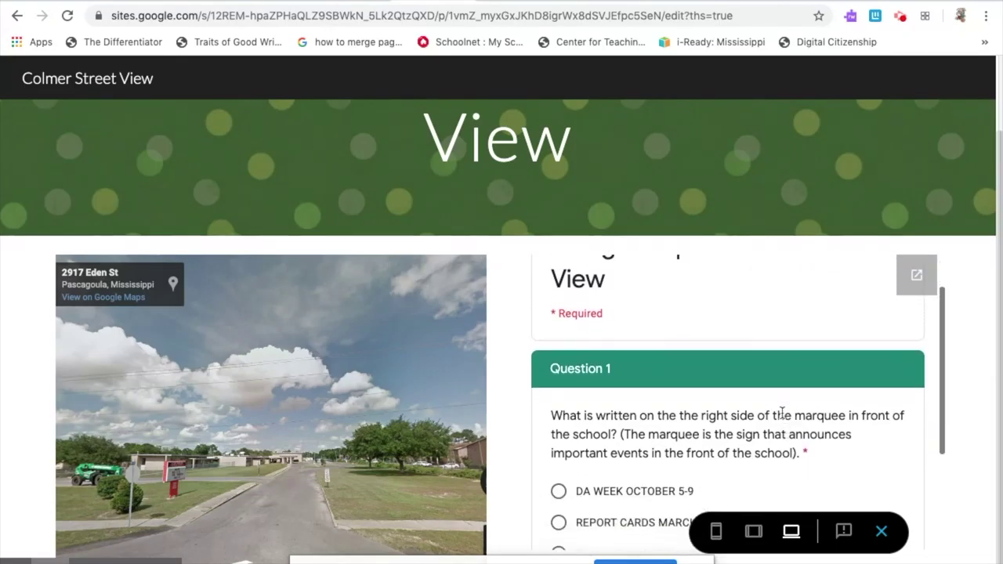
{"action": "left_click_drag", "start_coordinate": [332, 274], "coordinate": [497, 315]}
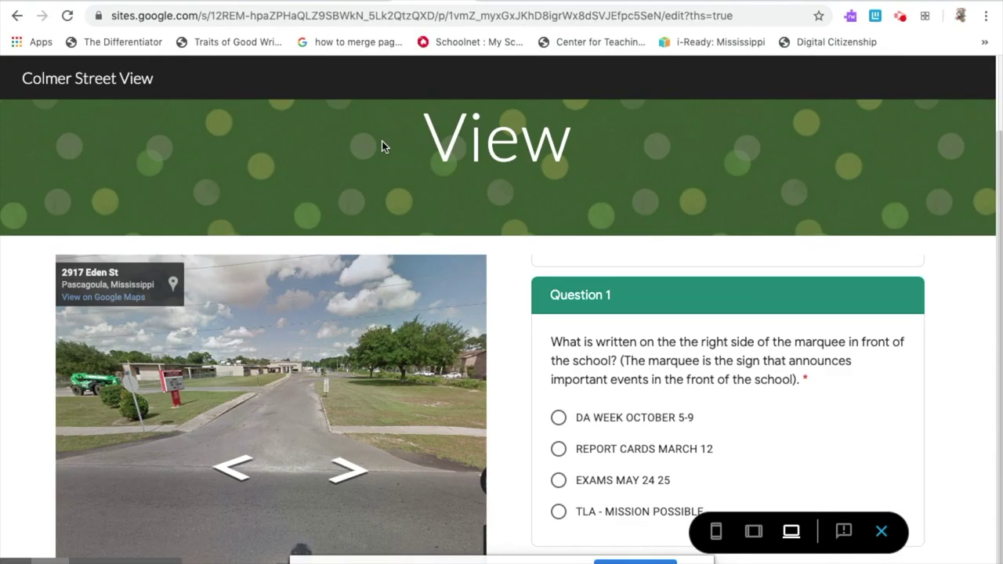
Back in Google Earth, open the 'Gone to China' project and start presenting it.
{"action": "left_click", "coordinate": [812, 0]}
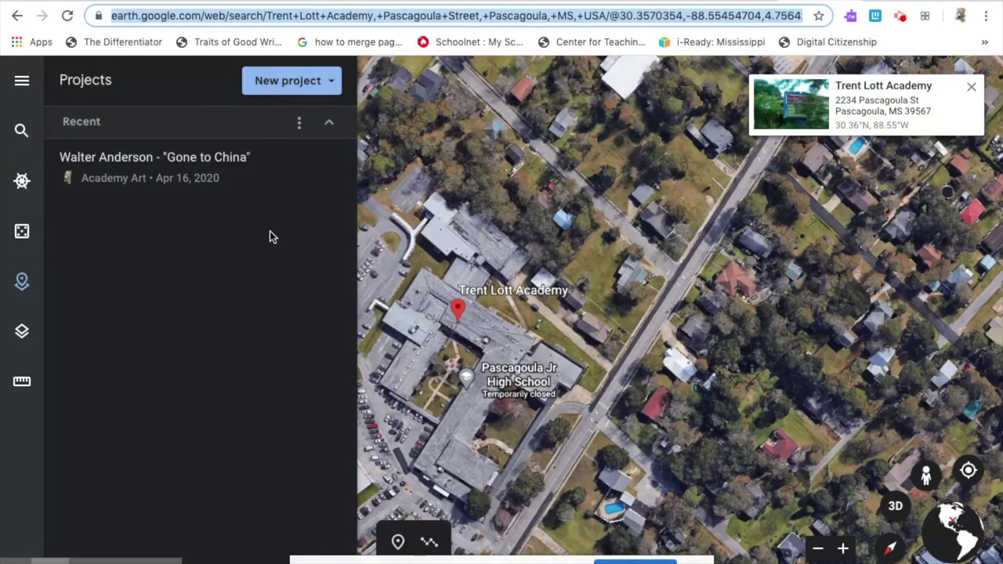
{"action": "left_click", "coordinate": [219, 174]}
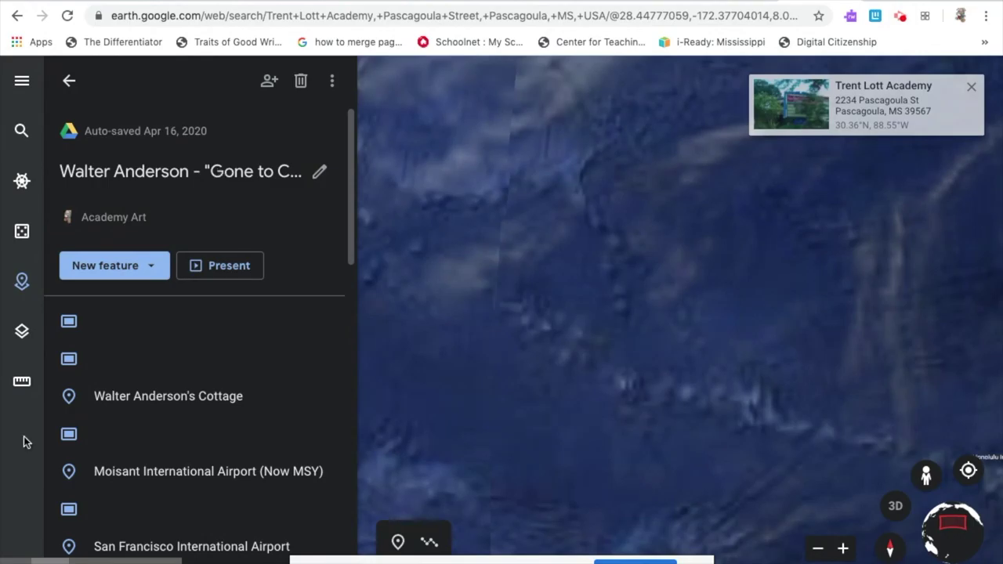
{"action": "scroll", "coordinate": [160, 374], "scroll_direction": "down", "scroll_amount": 1}
{"action": "scroll", "coordinate": [160, 373], "scroll_direction": "down", "scroll_amount": 4}
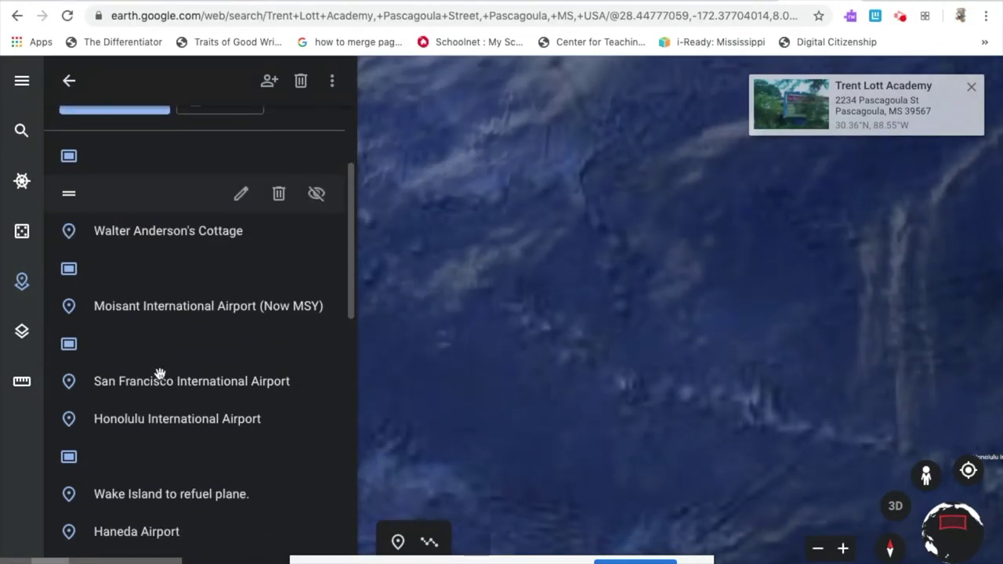
{"action": "scroll", "coordinate": [160, 373], "scroll_direction": "up", "scroll_amount": 5}
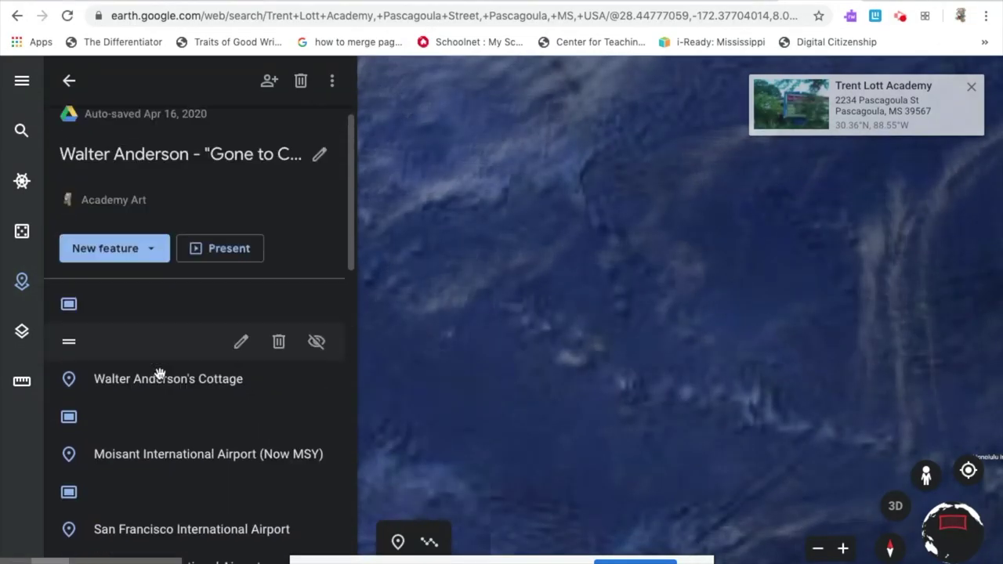
{"action": "left_click", "coordinate": [228, 266]}
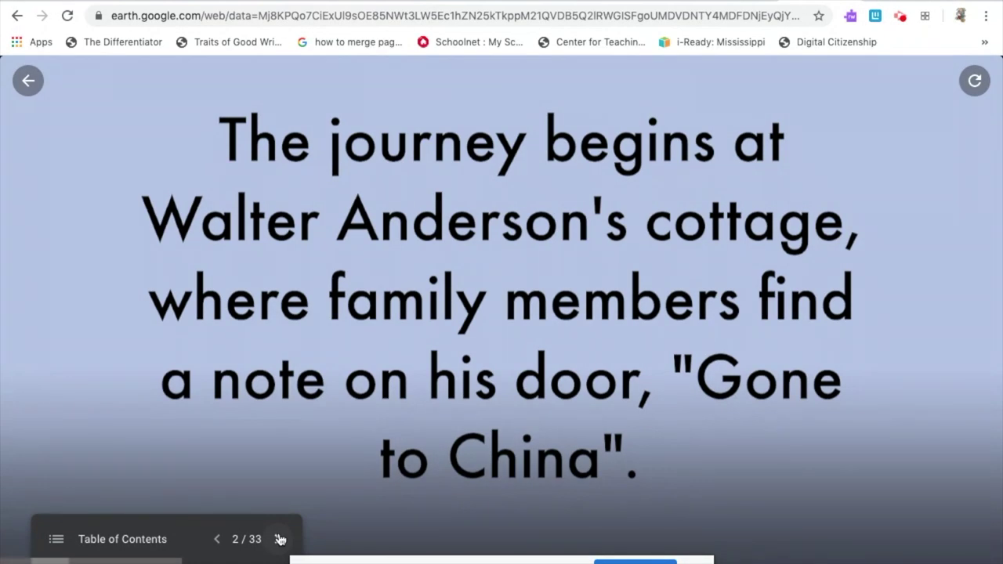
Advance to slide 3 of 33 and view the next photo of Walter Anderson's Cottage.
{"action": "left_click", "coordinate": [279, 539]}
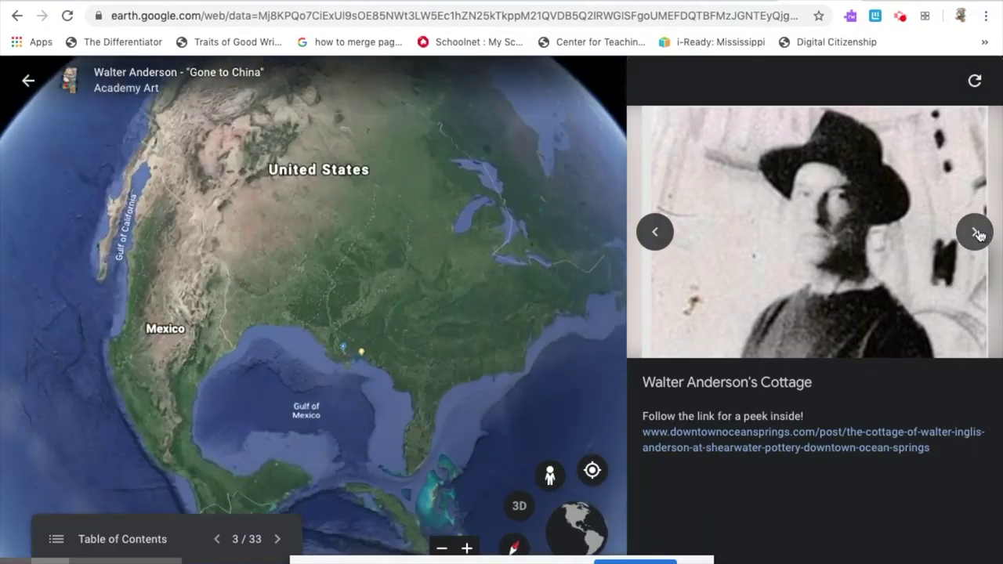
{"action": "left_click", "coordinate": [976, 232]}
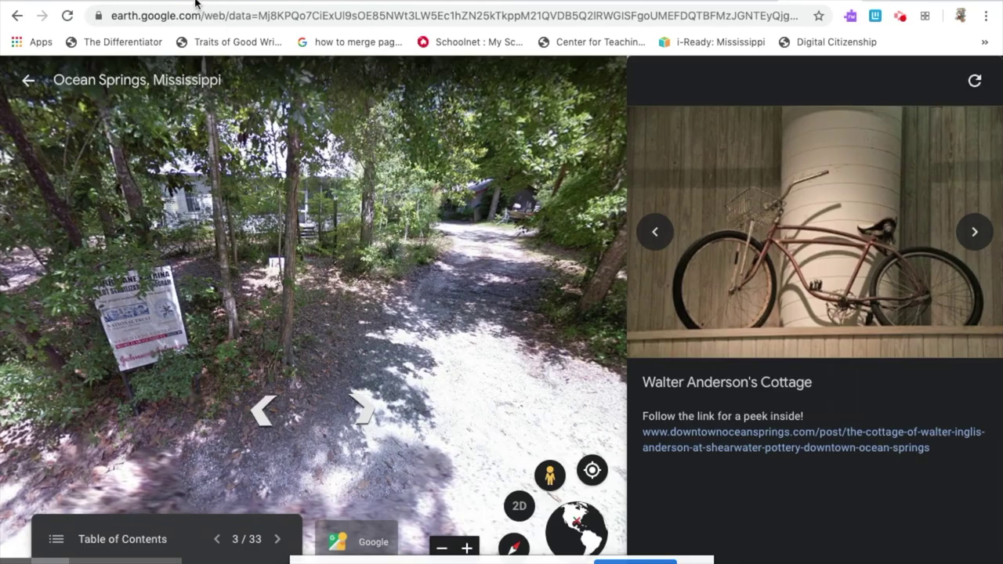
{"action": "left_click", "coordinate": [115, 1]}
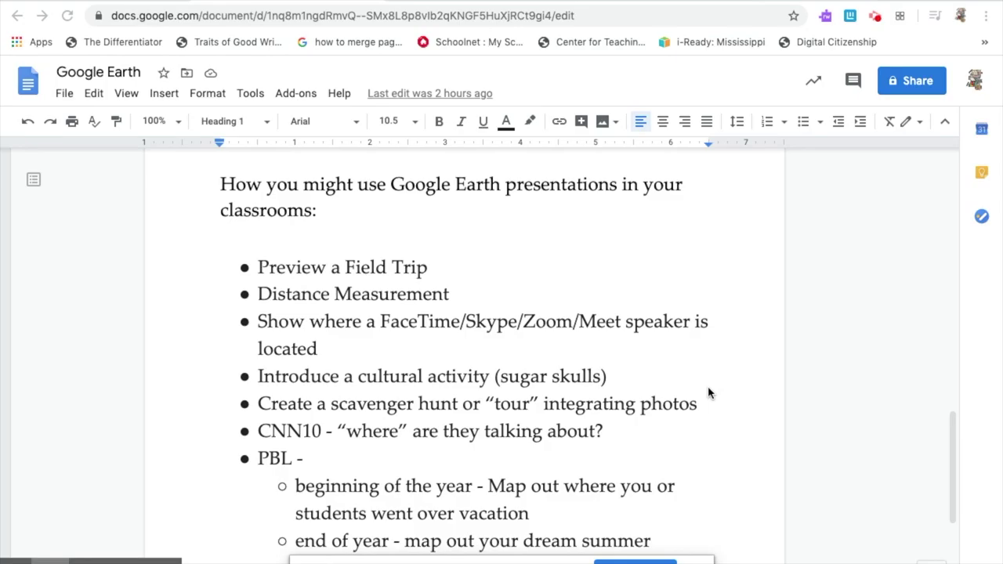
Scroll to the end of the classroom-uses list, then go back to Google Earth.
{"action": "scroll", "coordinate": [708, 393], "scroll_direction": "down", "scroll_amount": 2}
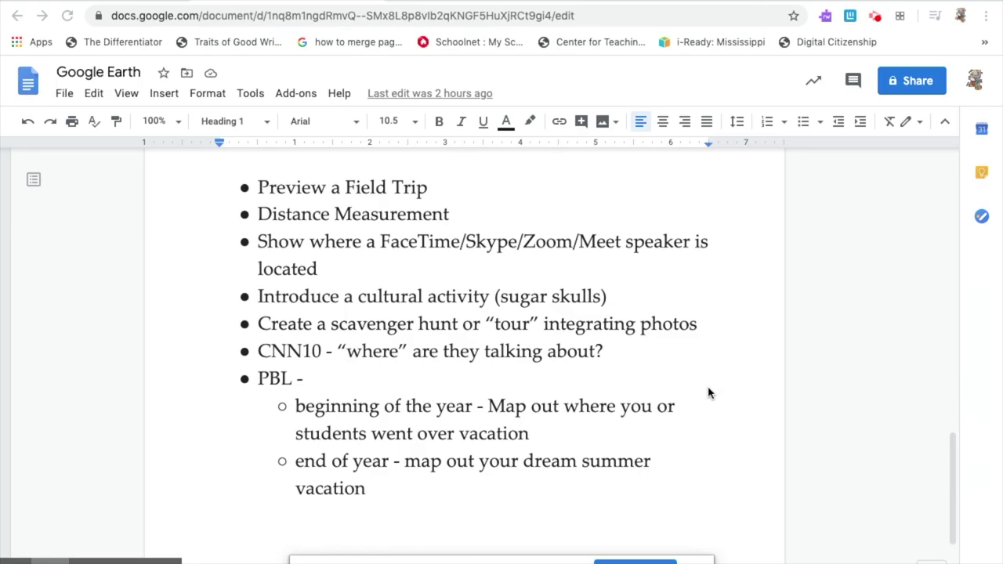
{"action": "key", "text": "ctrl+Tab"}
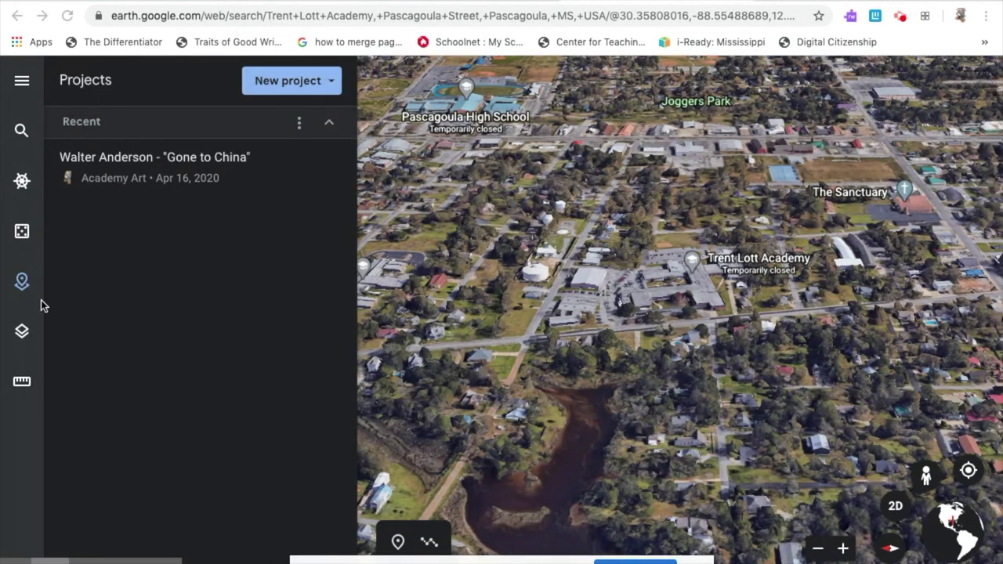
Create a new Google Drive project titled 'Google Earth TLA'.
{"action": "left_click", "coordinate": [291, 83]}
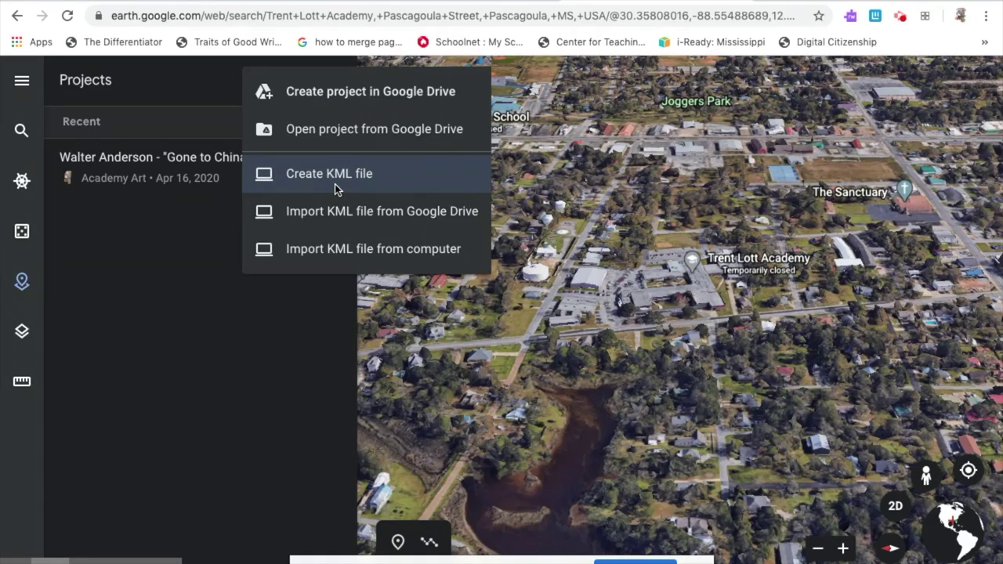
{"action": "left_click", "coordinate": [337, 92]}
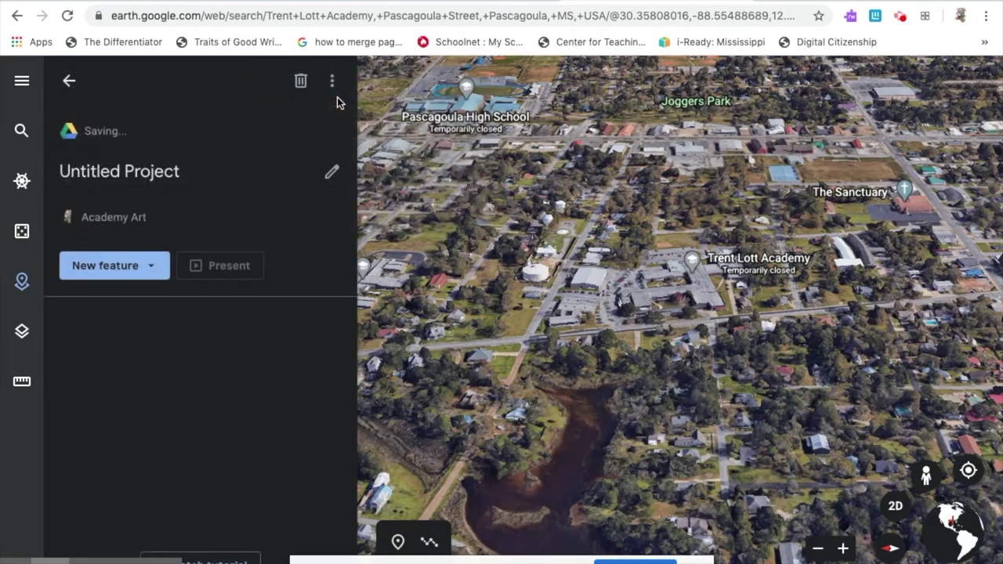
{"action": "left_click", "coordinate": [150, 171]}
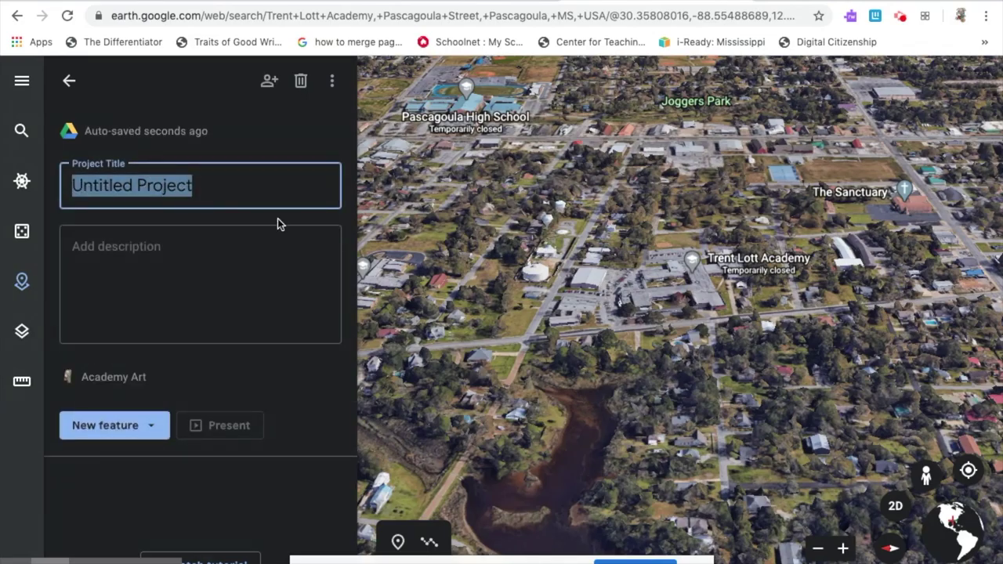
{"action": "type", "text": "Google "}
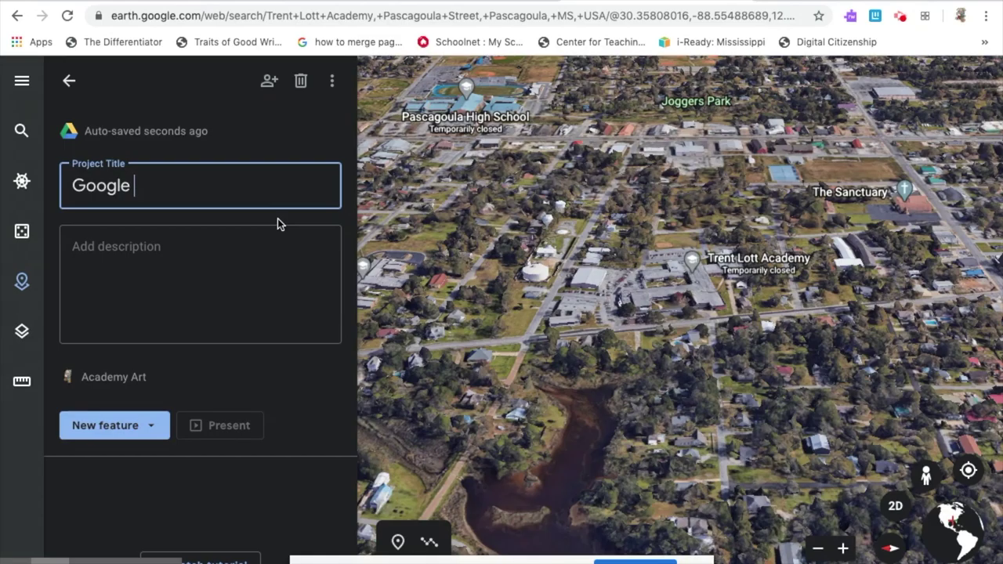
{"action": "type", "text": "Earth TLA"}
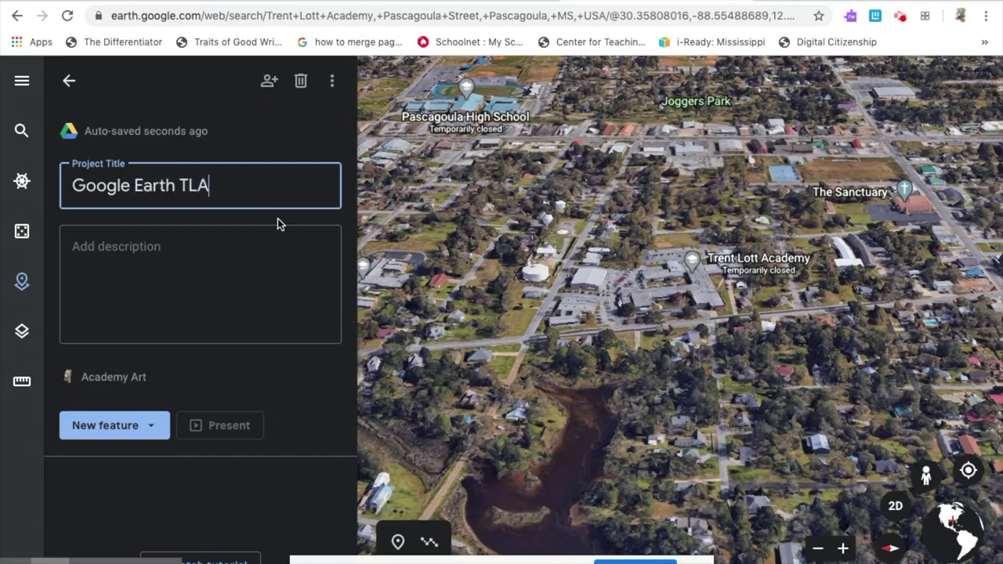
Add the description 'A great place to be!' to the project.
{"action": "left_click", "coordinate": [263, 288]}
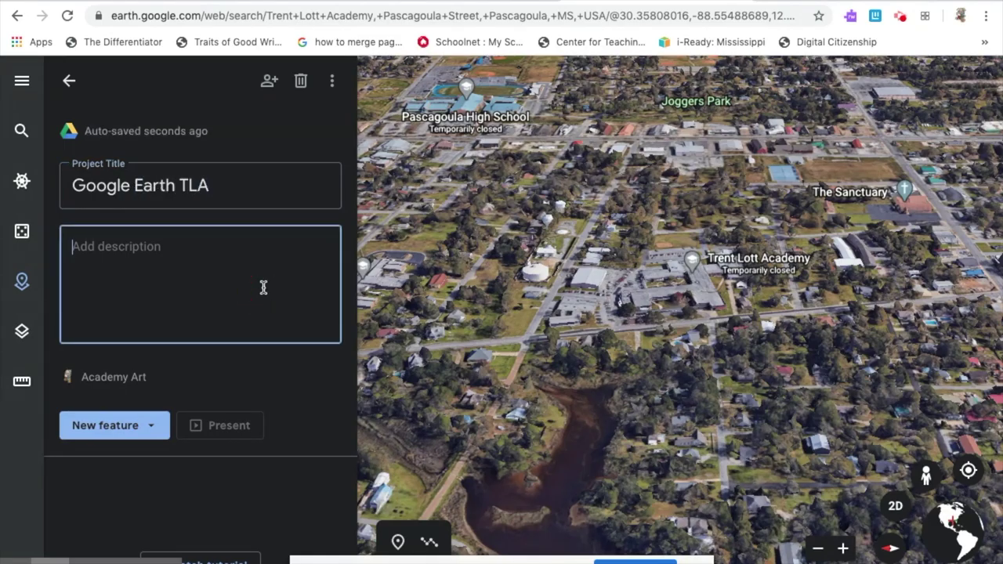
{"action": "type", "text": "A "}
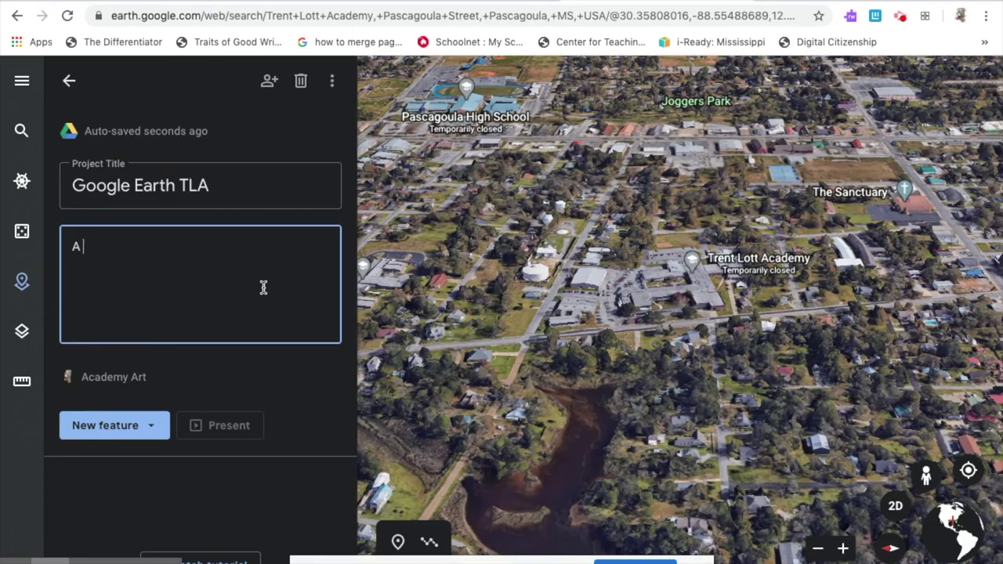
{"action": "type", "text": "great place to be"}
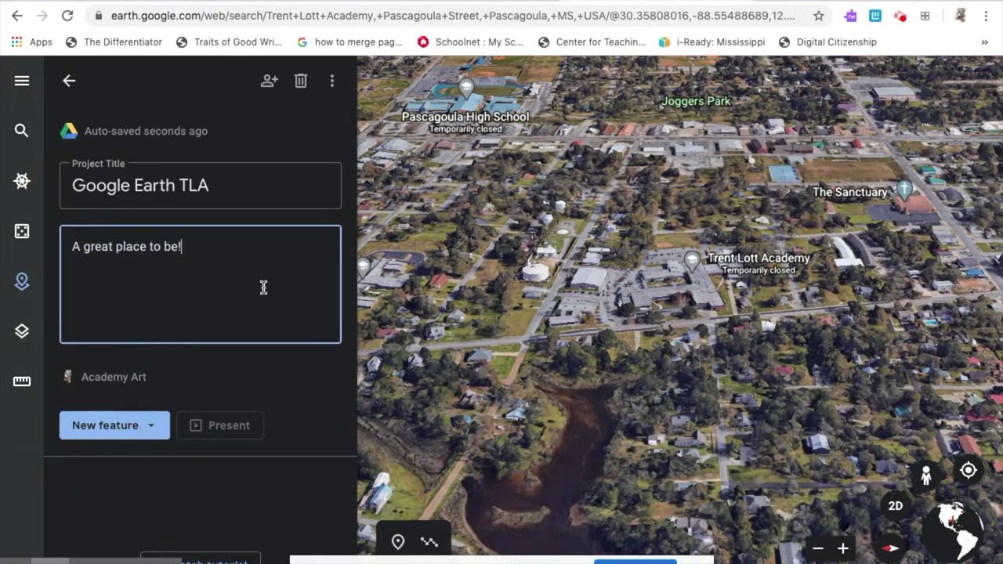
{"action": "type", "text": "!"}
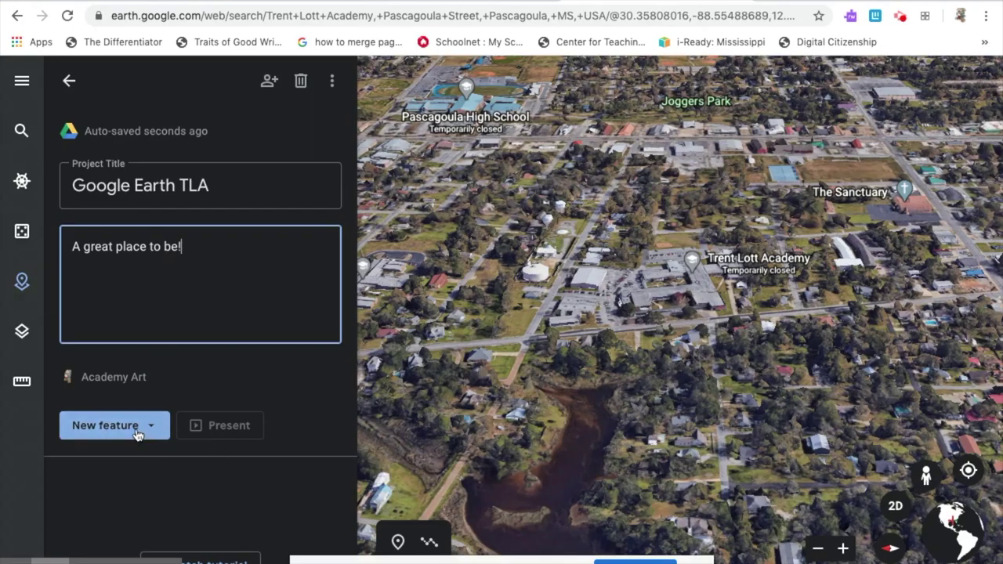
{"action": "left_click", "coordinate": [146, 427]}
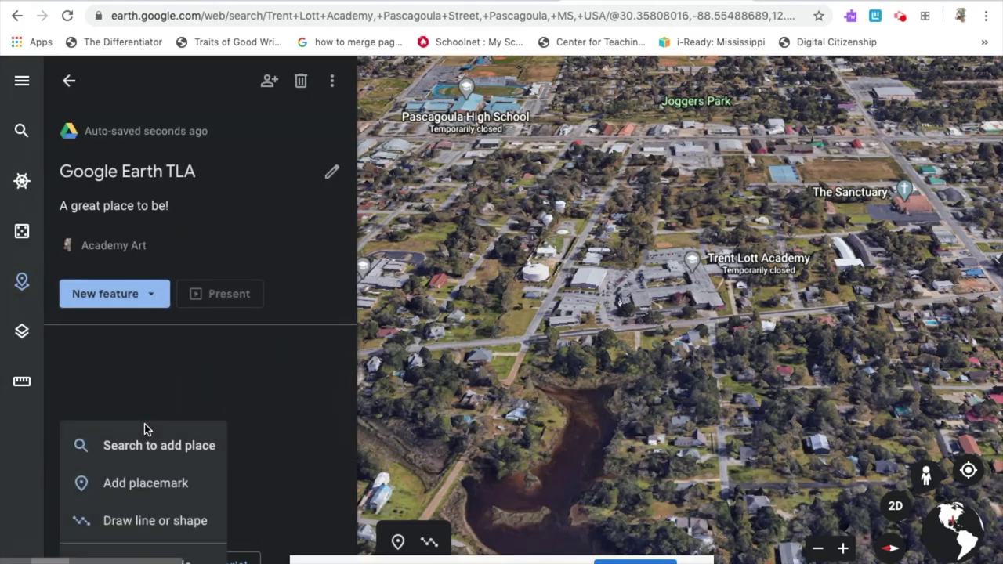
Search for Trent Lott Academy and fly there, flattening the map and showing Street View coverage.
{"action": "left_click", "coordinate": [165, 449]}
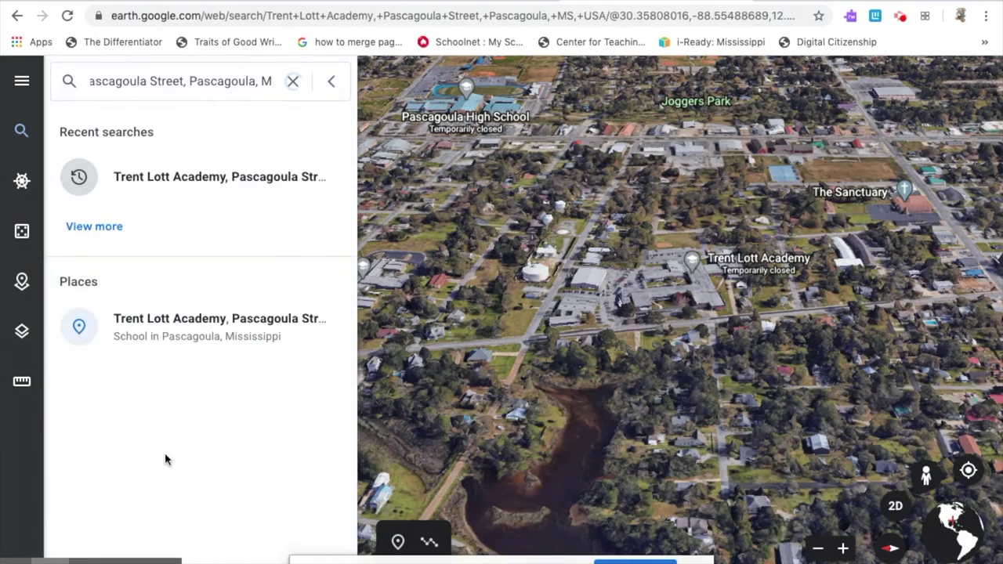
{"action": "left_click", "coordinate": [263, 180]}
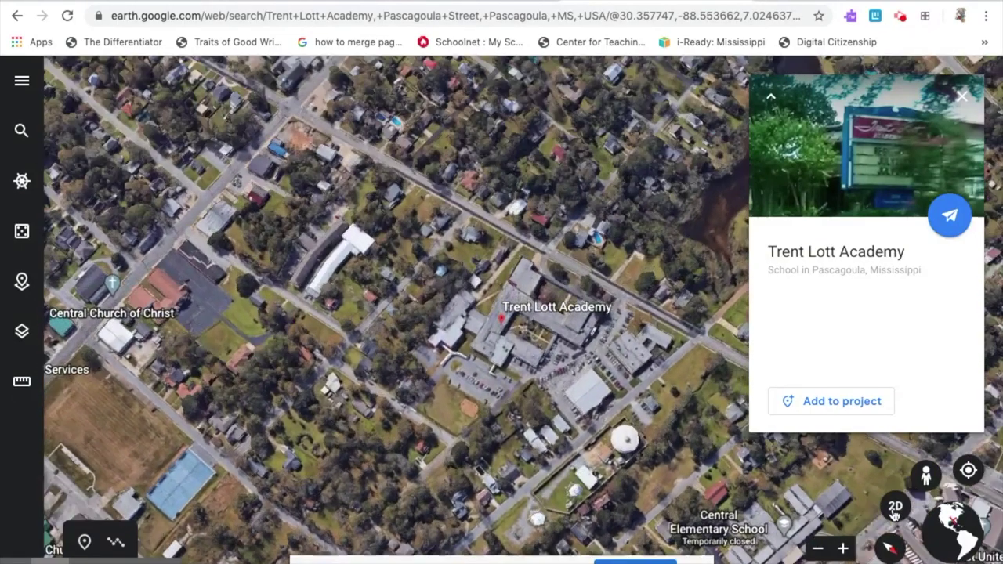
{"action": "left_click", "coordinate": [895, 508]}
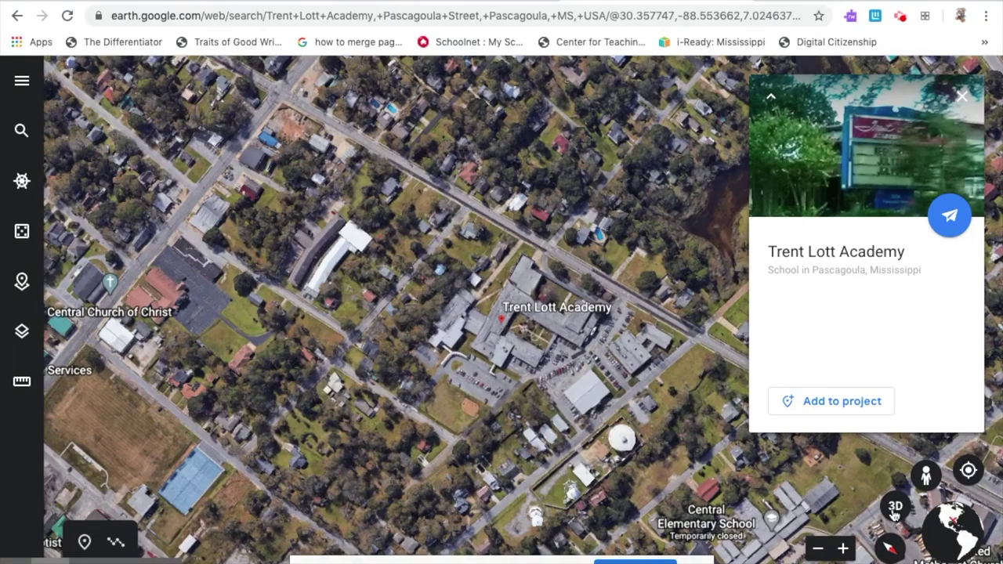
{"action": "left_click", "coordinate": [925, 476]}
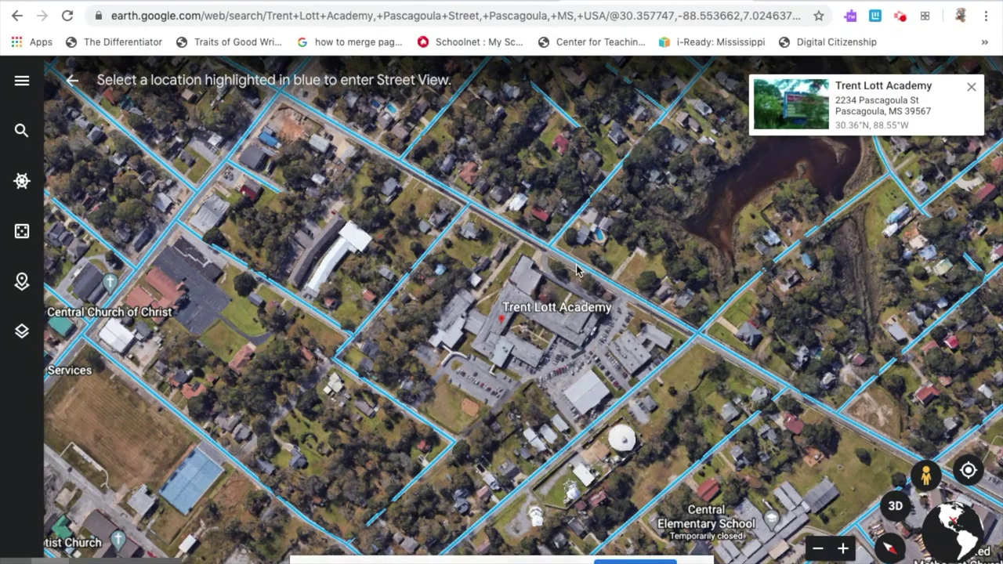
Enter Street View on Pascagoula St, facing the school's front lawn and big oak tree.
{"action": "key", "text": "Escape"}
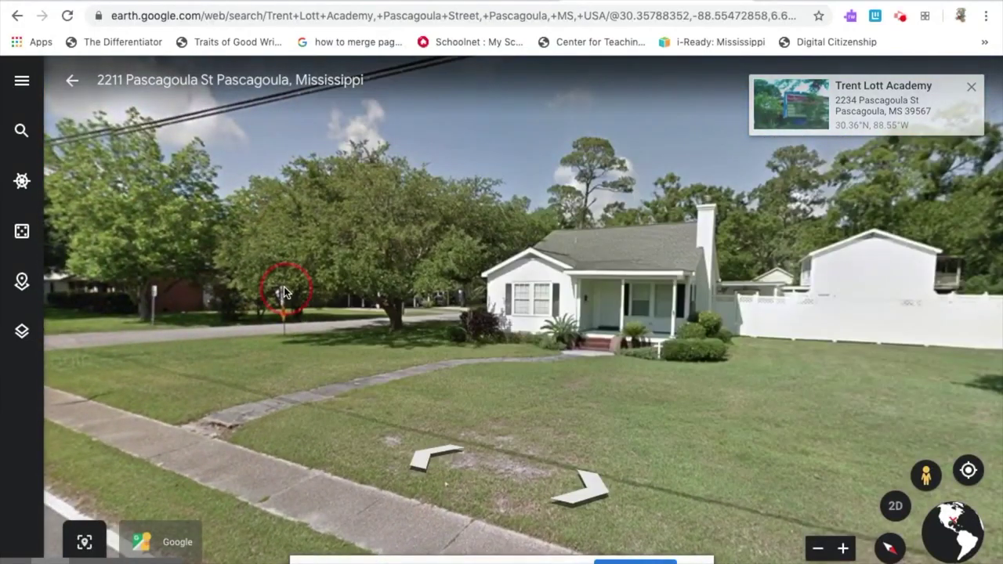
{"action": "left_click_drag", "start_coordinate": [283, 286], "coordinate": [995, 404]}
{"action": "left_click_drag", "start_coordinate": [449, 371], "coordinate": [995, 384]}
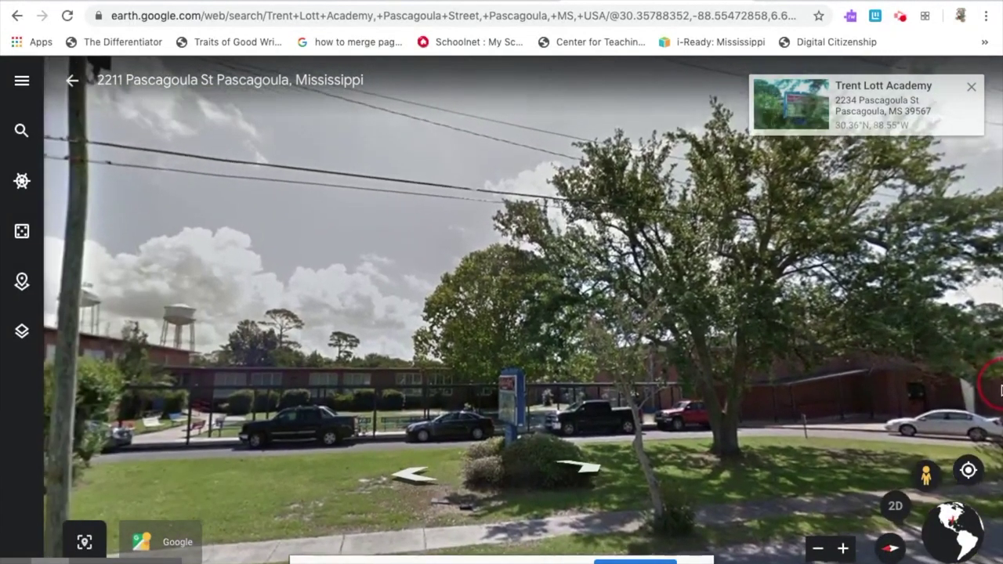
{"action": "left_click", "coordinate": [406, 473]}
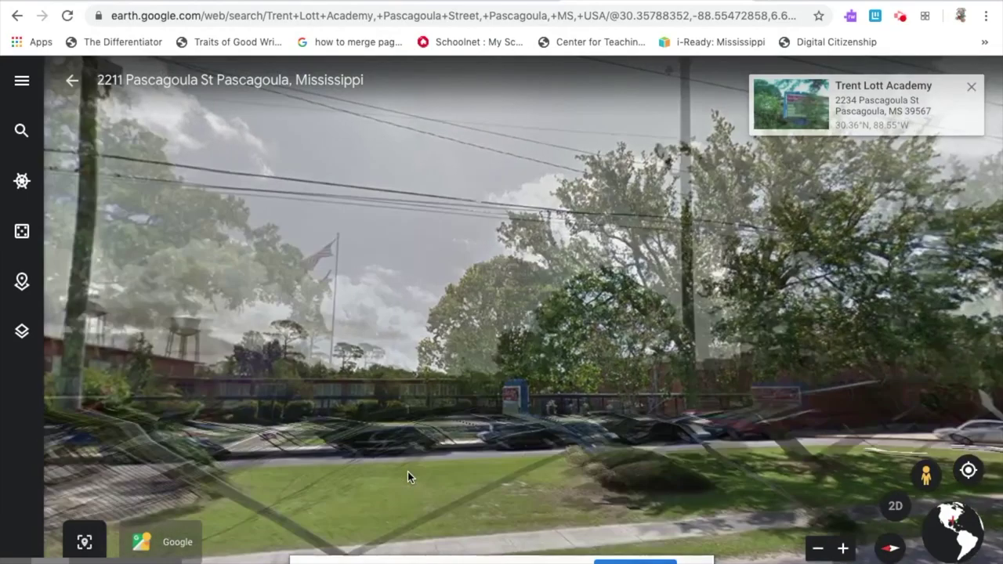
{"action": "left_click", "coordinate": [412, 472]}
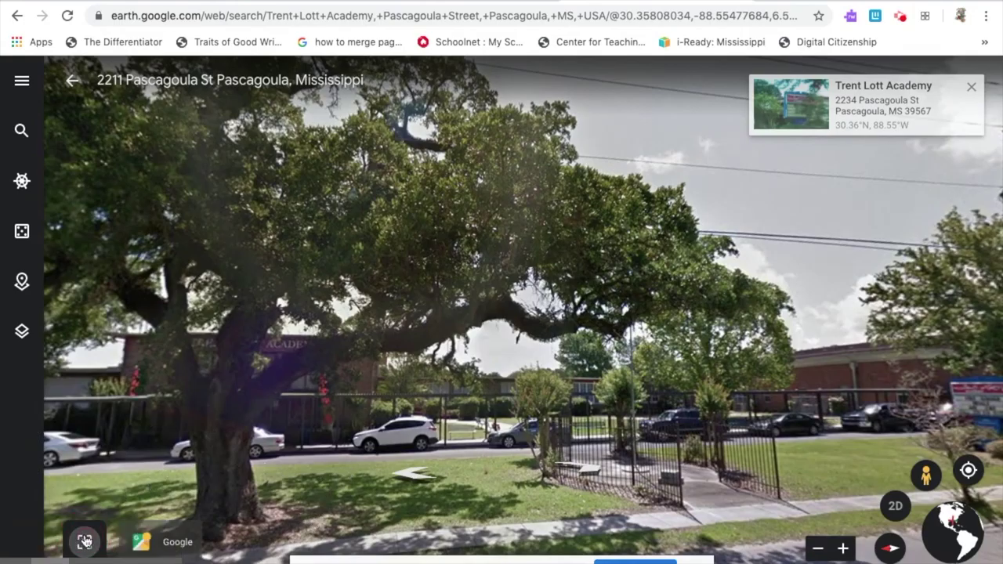
{"action": "left_click", "coordinate": [85, 541]}
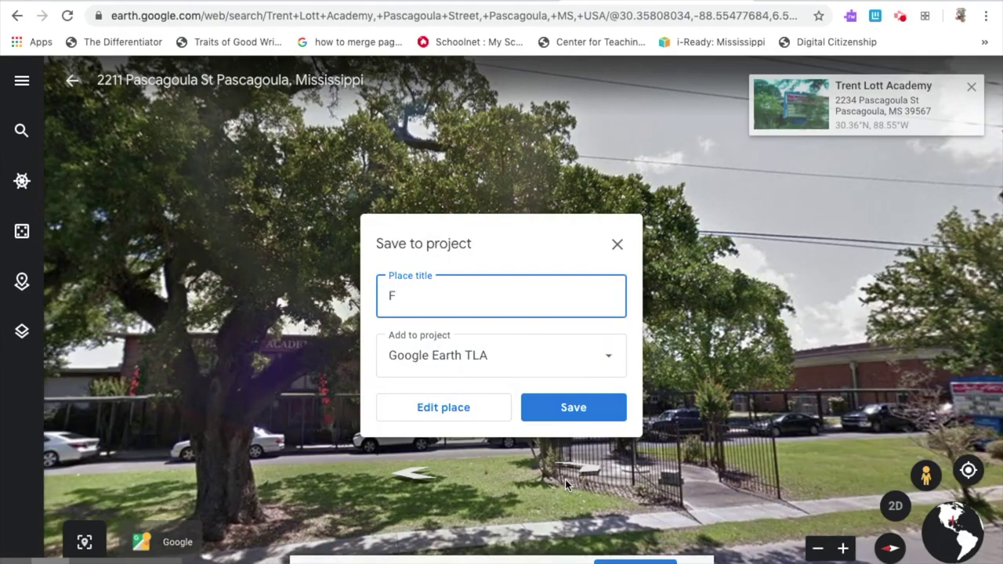
Title the place 'Front of TLA', keep Google Earth TLA as its project, and save it.
{"action": "type", "text": "Front of TLA"}
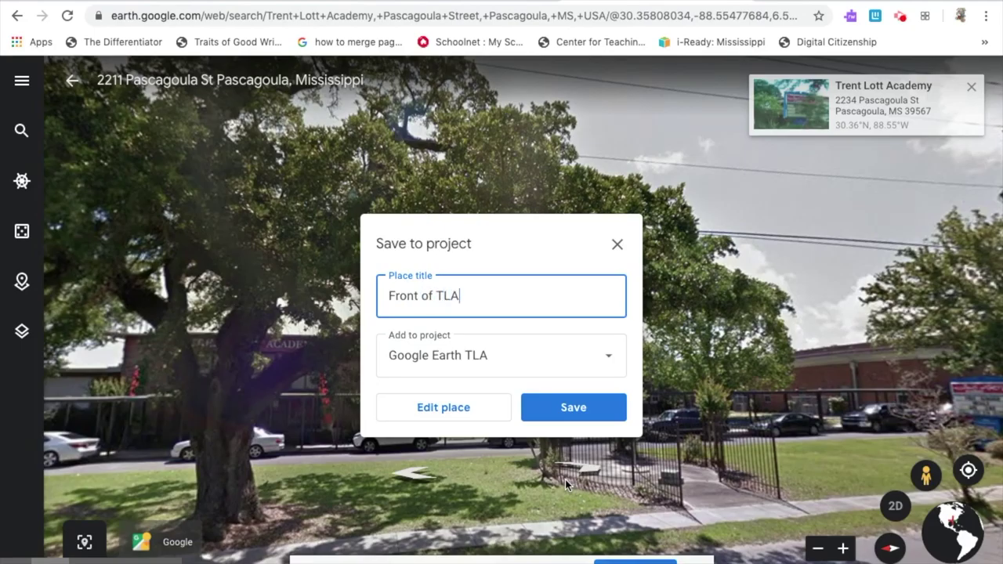
{"action": "left_click", "coordinate": [532, 342]}
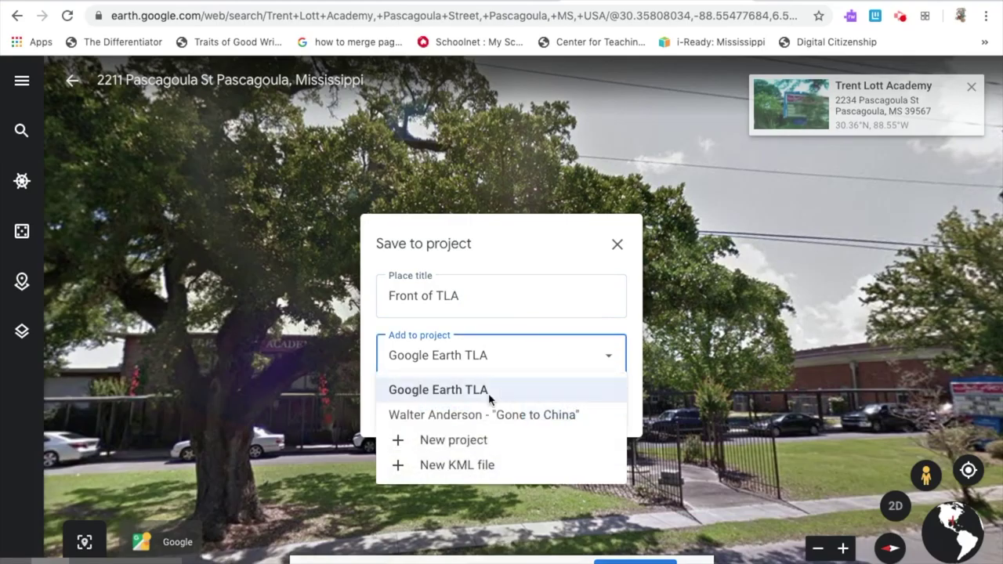
{"action": "left_click", "coordinate": [478, 399]}
{"action": "left_click", "coordinate": [573, 406]}
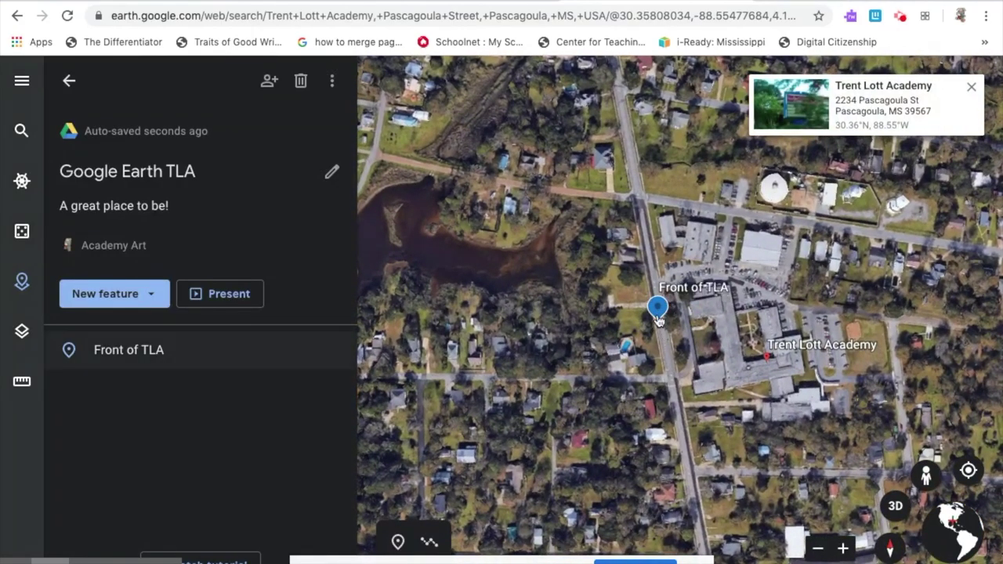
Edit Front of TLA and zoom out of Street View until its pin shows beside the school.
{"action": "left_click", "coordinate": [251, 356]}
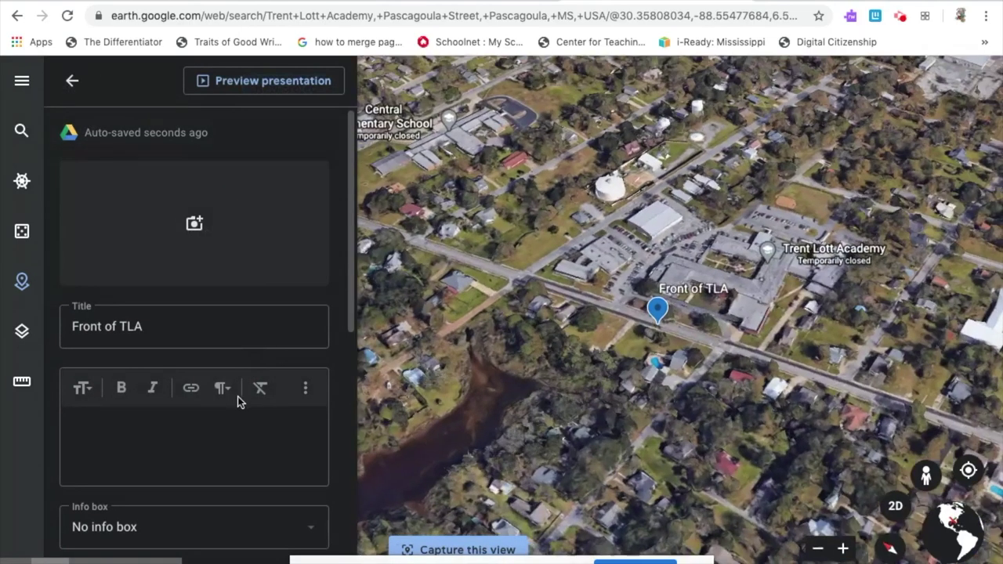
{"action": "scroll", "coordinate": [239, 399], "scroll_direction": "down", "scroll_amount": 1}
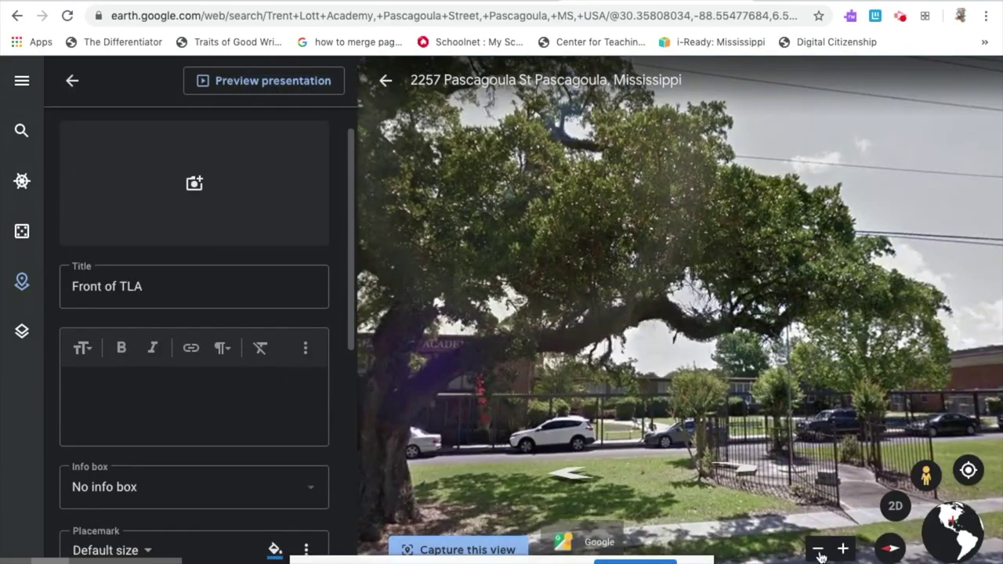
{"action": "left_click", "coordinate": [820, 553]}
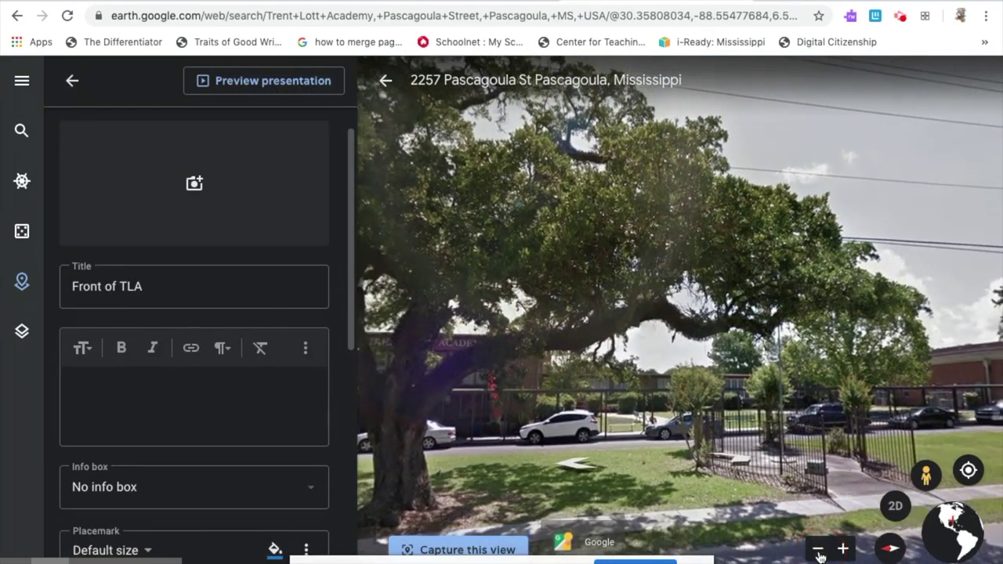
{"action": "left_click", "coordinate": [820, 554]}
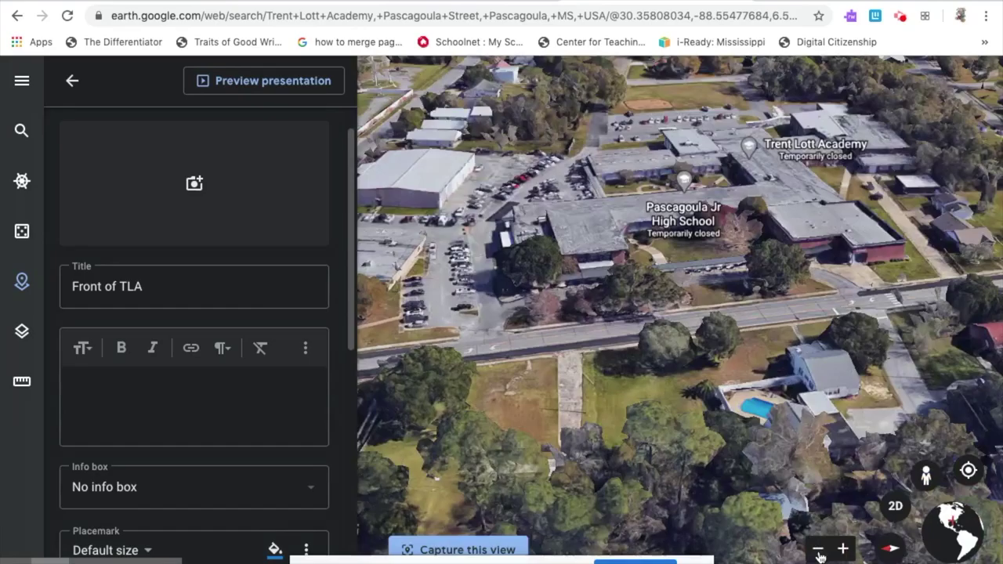
{"action": "left_click", "coordinate": [819, 553]}
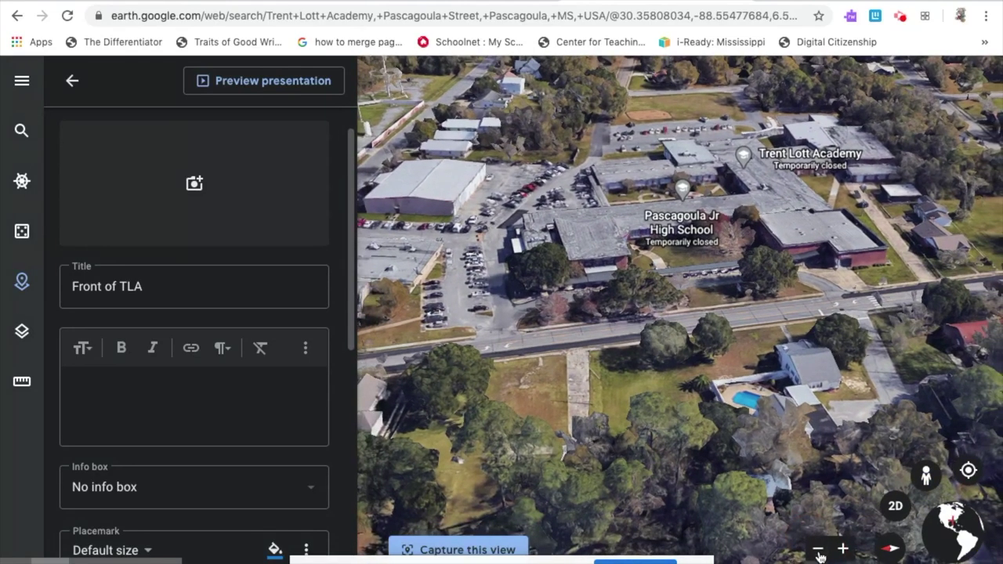
{"action": "left_click", "coordinate": [820, 554]}
{"action": "left_click", "coordinate": [819, 553]}
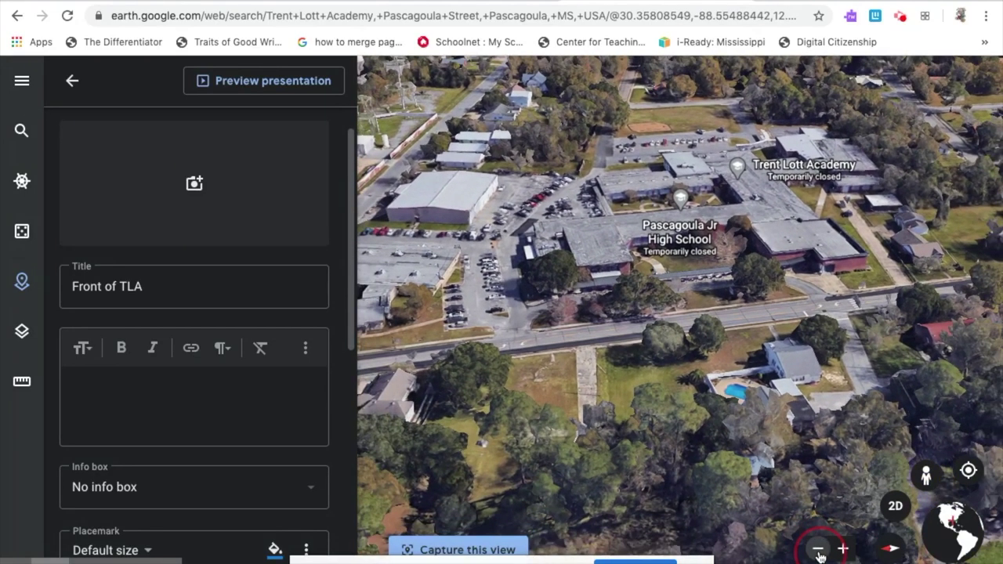
{"action": "left_click", "coordinate": [819, 553]}
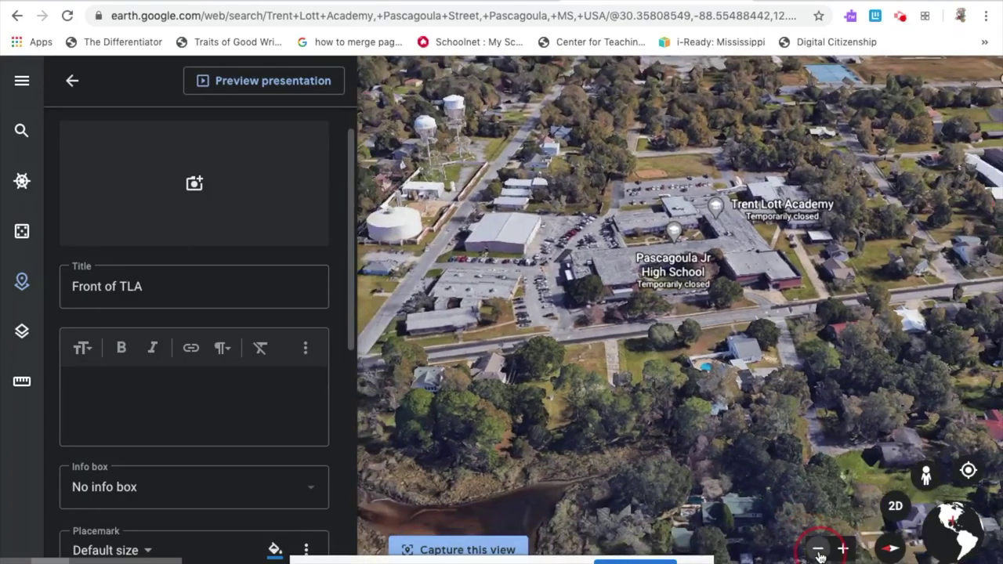
{"action": "left_click", "coordinate": [819, 553]}
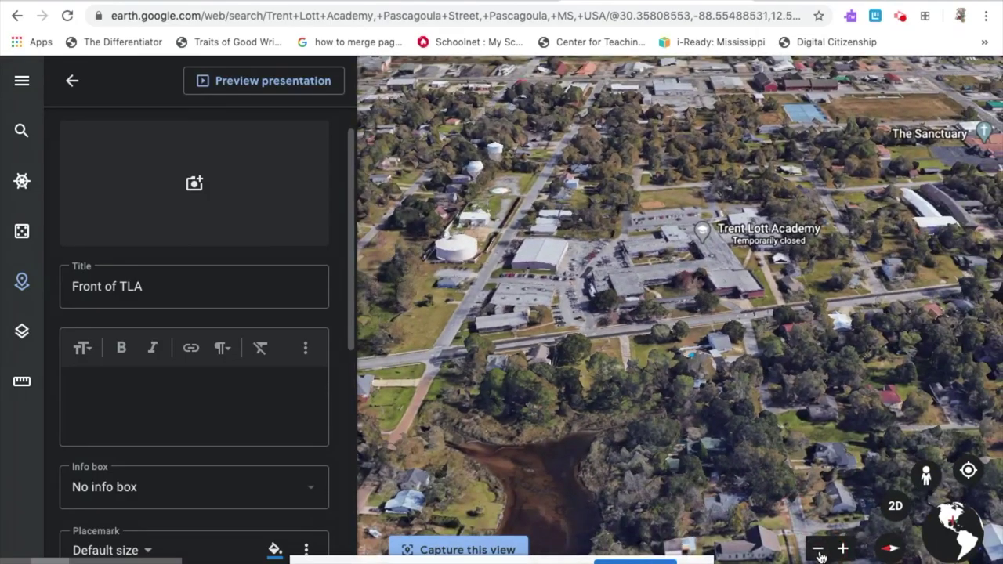
{"action": "left_click", "coordinate": [819, 553]}
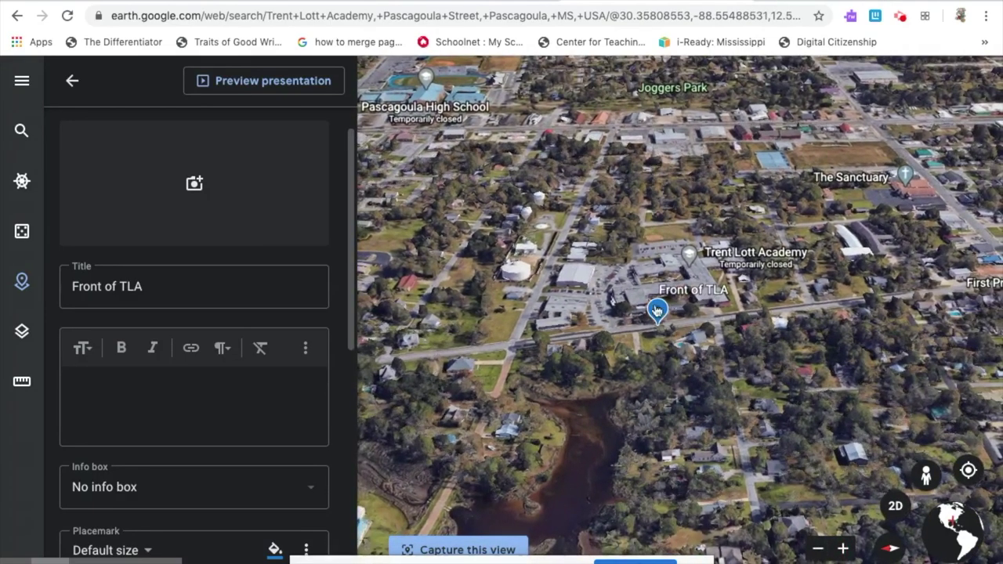
Try the hiking and X placemark symbols, then colour the placemark purple.
{"action": "scroll", "coordinate": [210, 455], "scroll_direction": "down", "scroll_amount": 3}
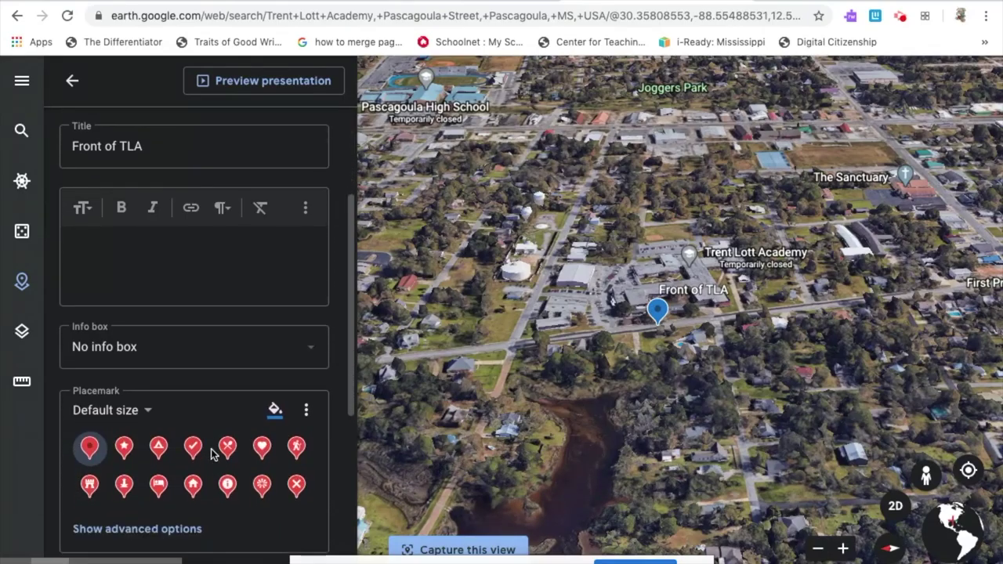
{"action": "left_click", "coordinate": [297, 376]}
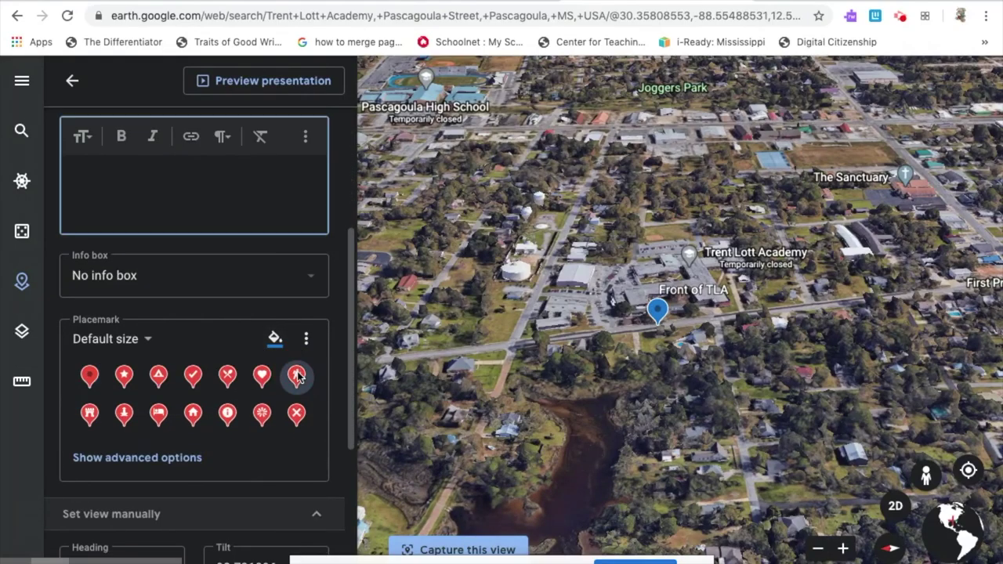
{"action": "left_click", "coordinate": [296, 414]}
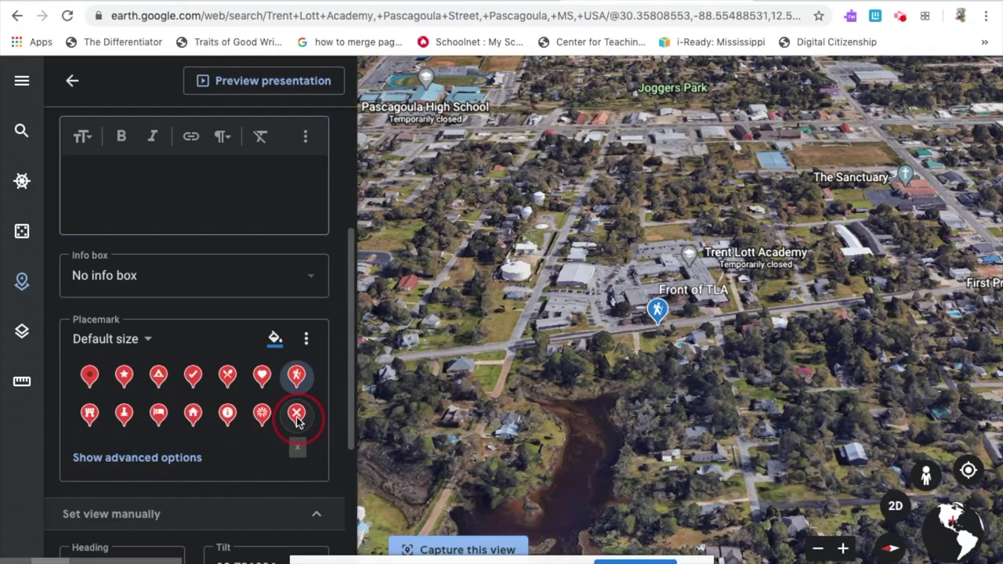
{"action": "left_click", "coordinate": [304, 342]}
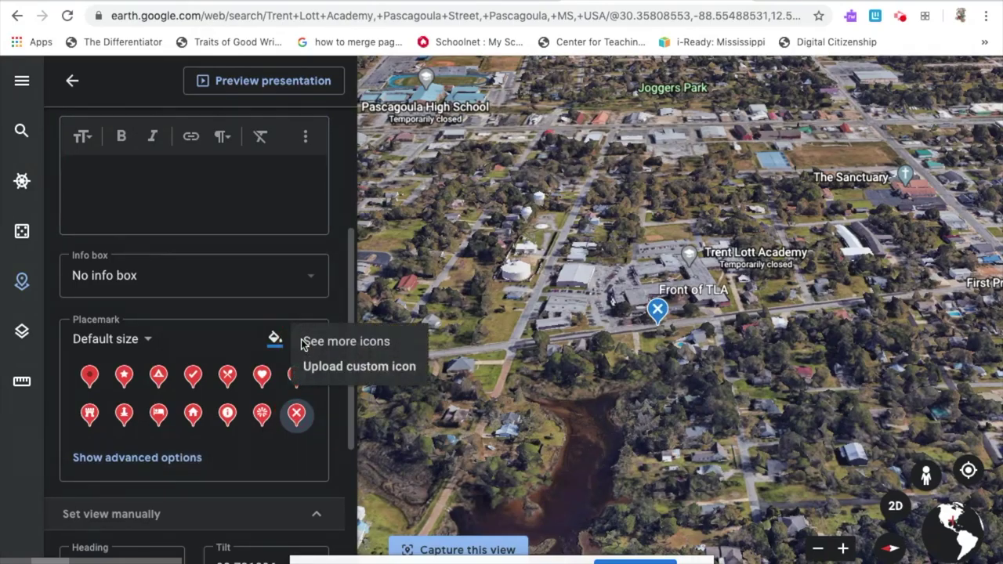
{"action": "left_click", "coordinate": [328, 342]}
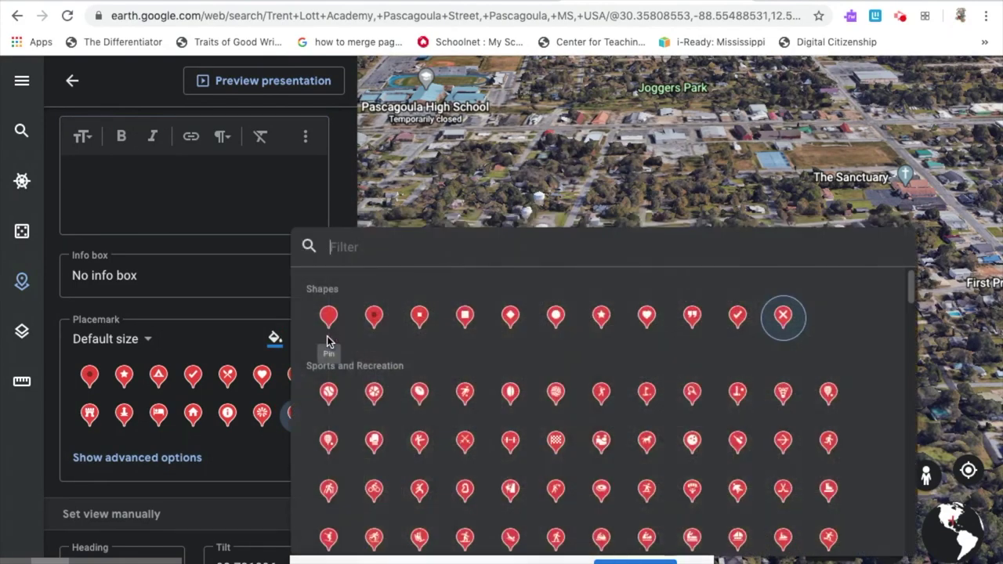
{"action": "scroll", "coordinate": [617, 459], "scroll_direction": "down", "scroll_amount": 10}
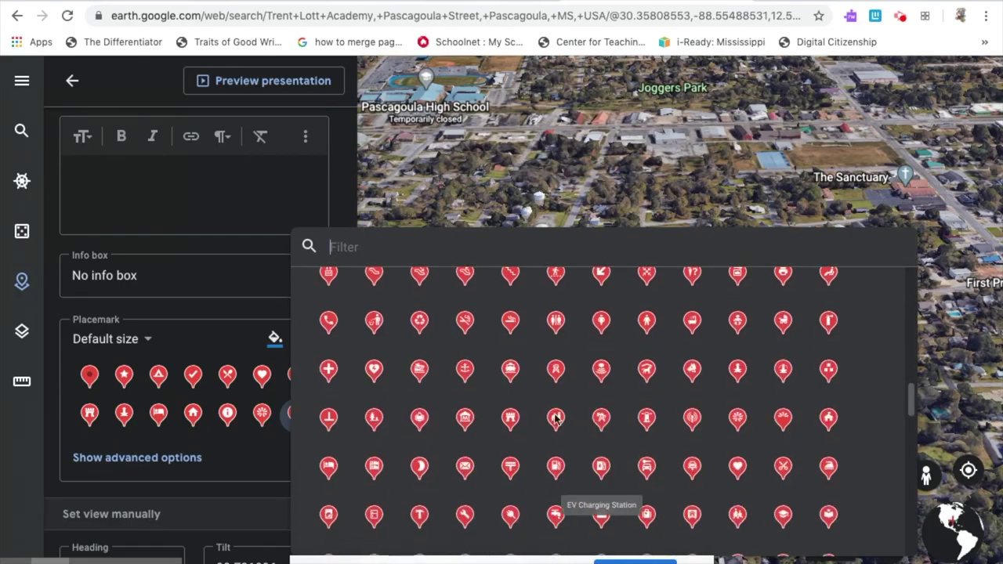
{"action": "scroll", "coordinate": [852, 401], "scroll_direction": "up", "scroll_amount": 10}
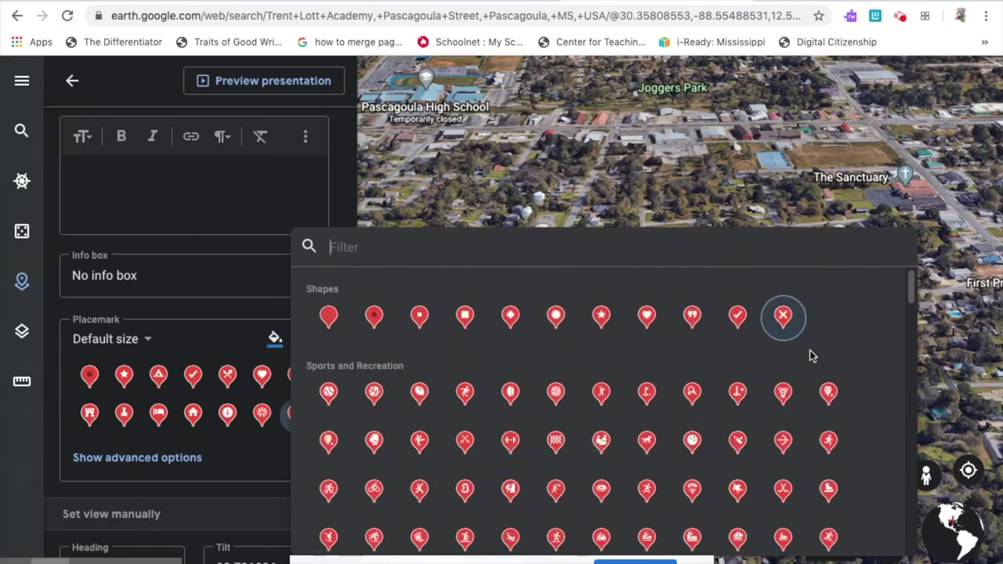
{"action": "left_click", "coordinate": [227, 333]}
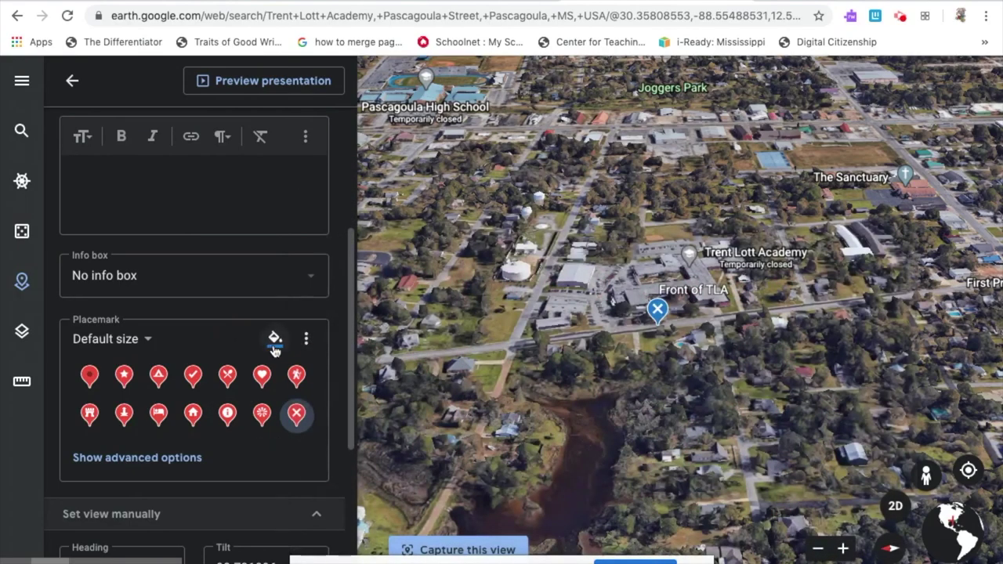
{"action": "left_click", "coordinate": [275, 345]}
{"action": "left_click", "coordinate": [313, 351]}
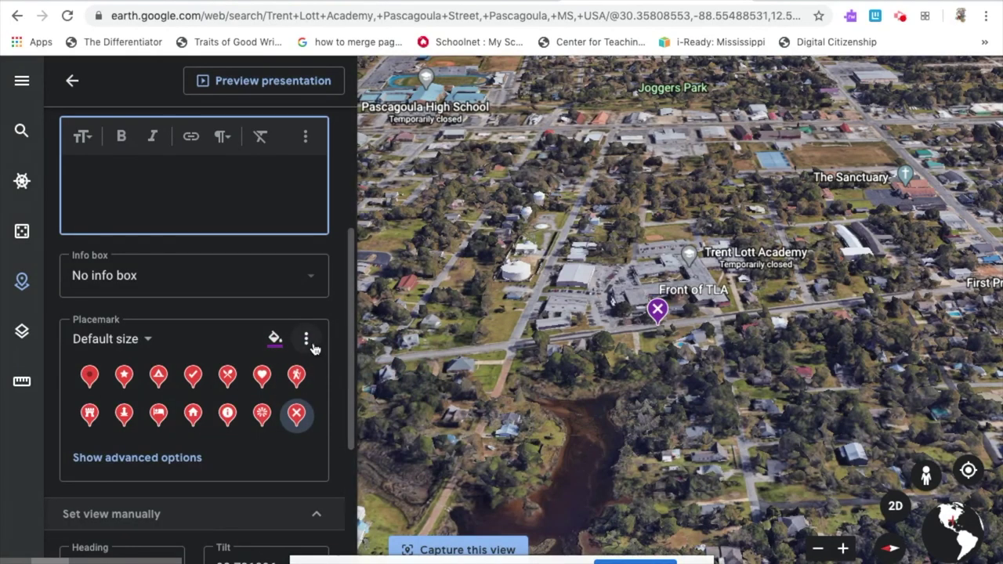
Upload the paw image from Downloads as a custom placemark icon.
{"action": "left_click", "coordinate": [307, 340]}
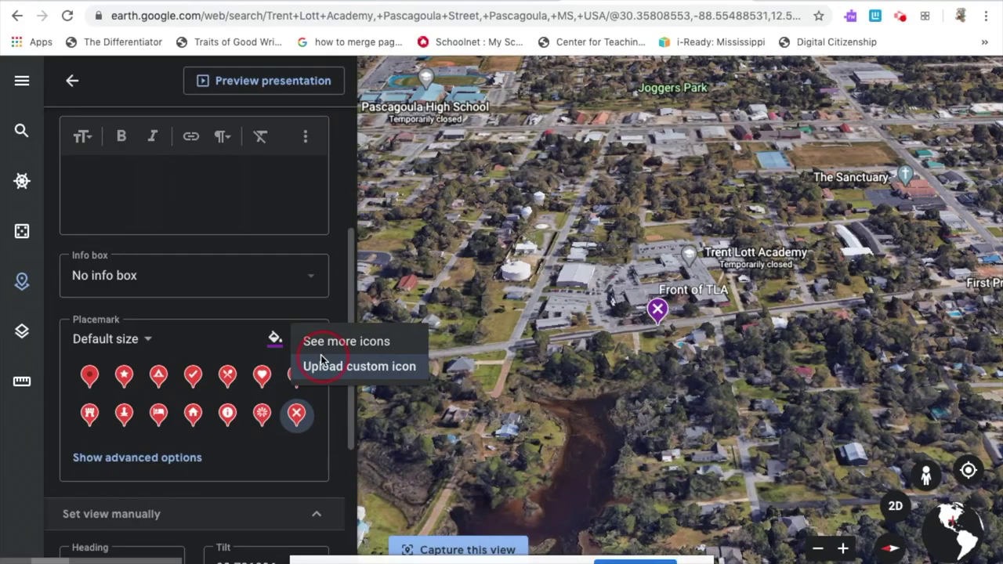
{"action": "left_click", "coordinate": [321, 357]}
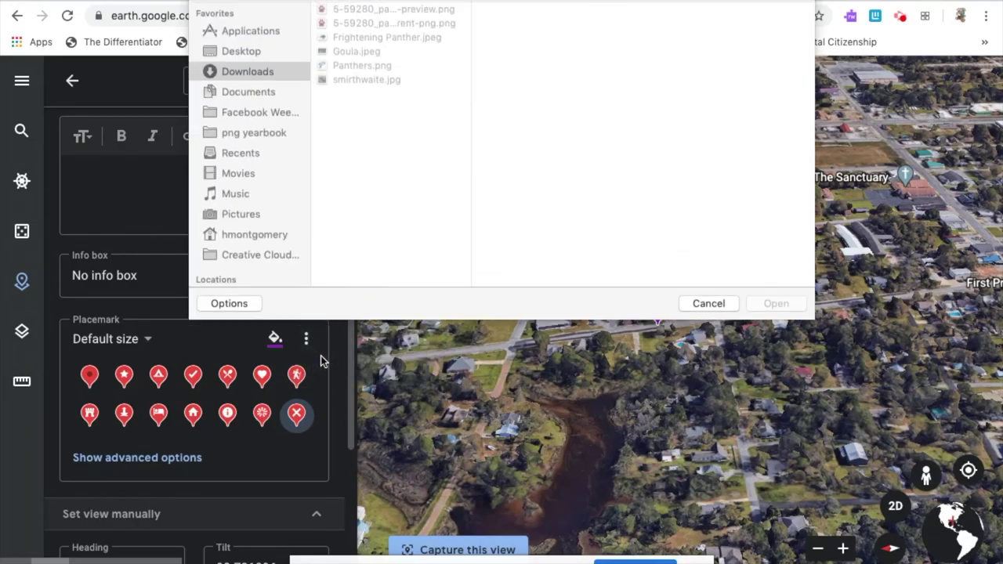
{"action": "left_click", "coordinate": [412, 9]}
{"action": "left_click", "coordinate": [777, 304]}
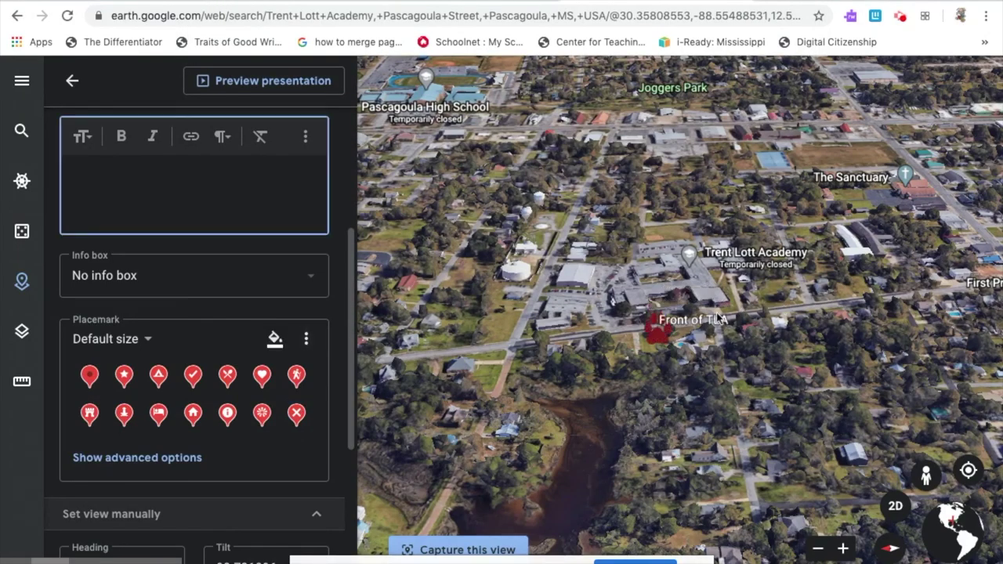
{"action": "left_click_drag", "start_coordinate": [656, 319], "coordinate": [660, 330]}
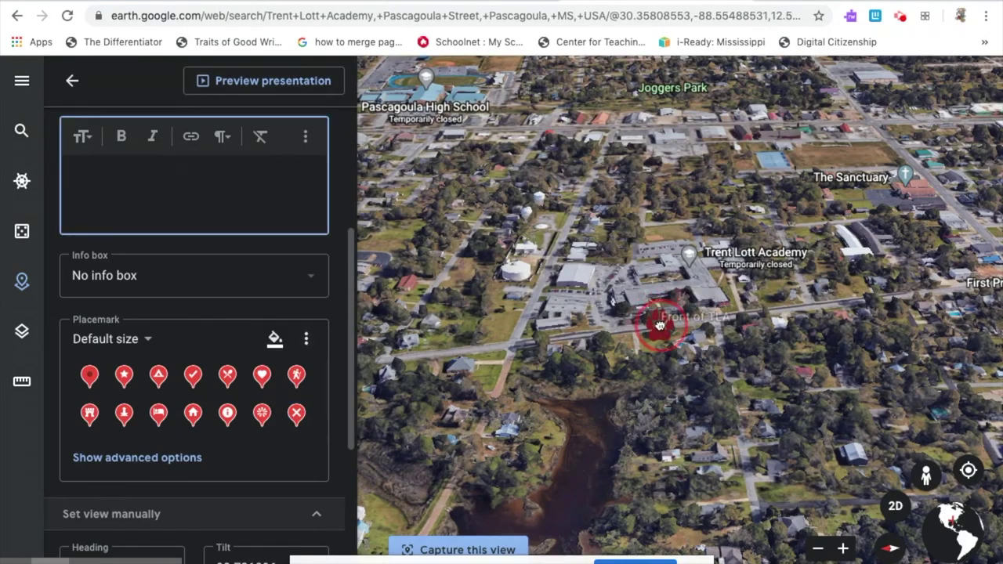
Set the paw placemark to Default size after trying Extra large.
{"action": "left_click", "coordinate": [109, 341]}
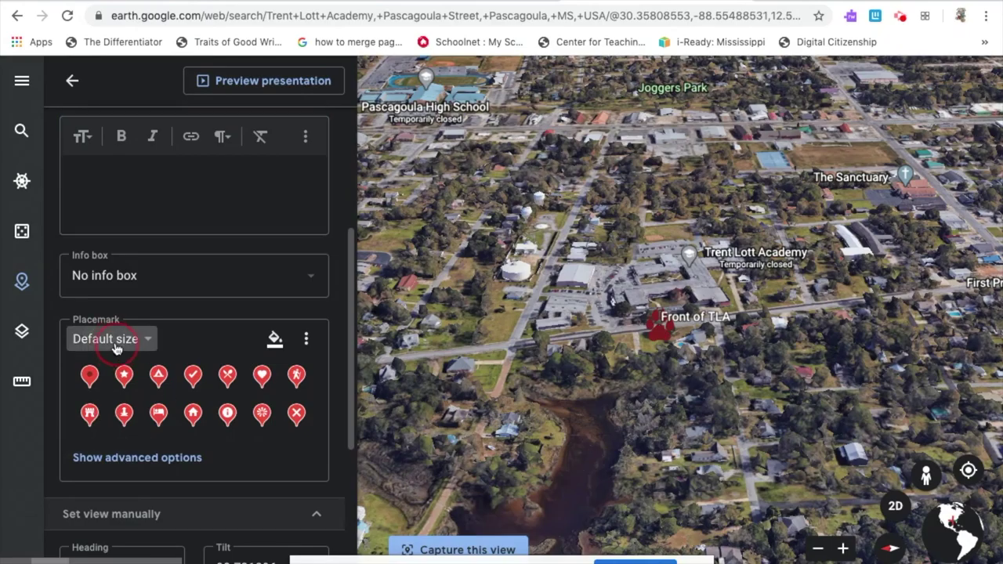
{"action": "left_click", "coordinate": [100, 439]}
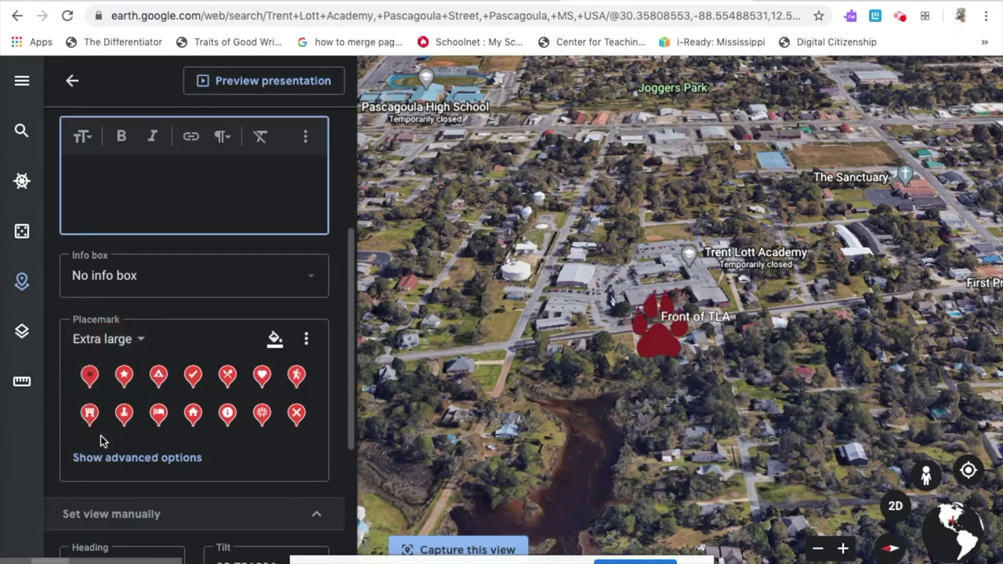
{"action": "left_click", "coordinate": [109, 331]}
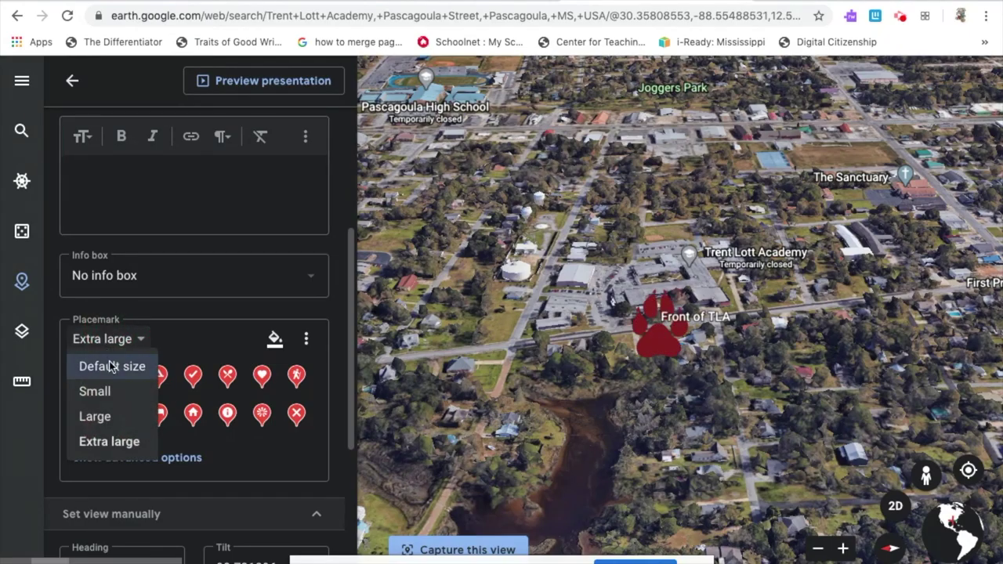
{"action": "left_click", "coordinate": [110, 365]}
{"action": "scroll", "coordinate": [202, 374], "scroll_direction": "down", "scroll_amount": 2}
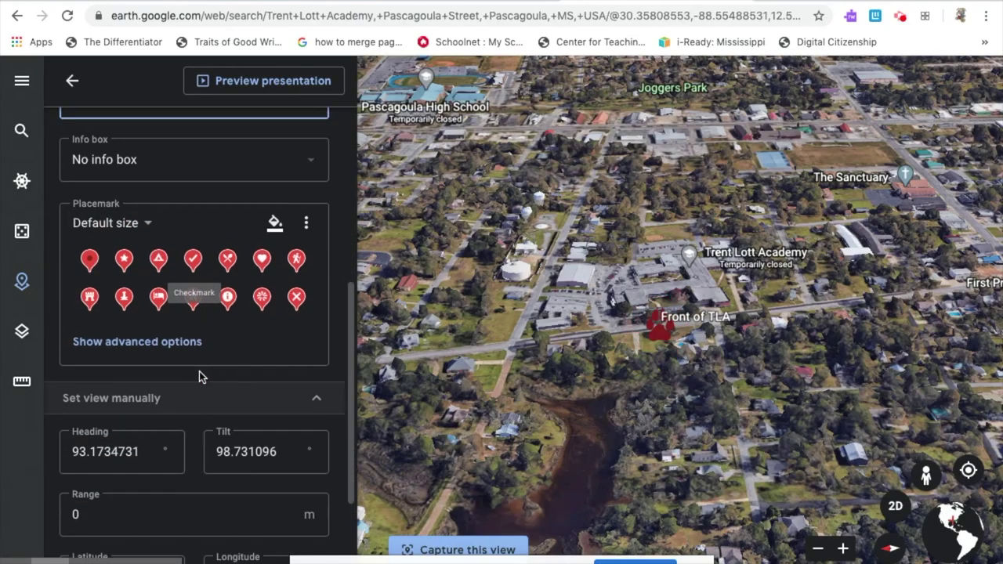
{"action": "scroll", "coordinate": [202, 374], "scroll_direction": "up", "scroll_amount": 5}
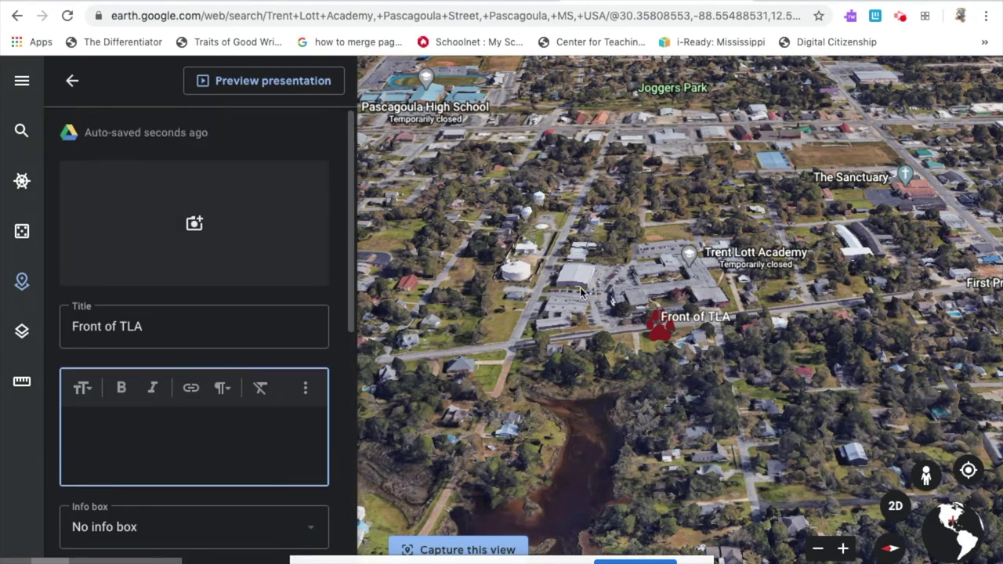
Preview the project as a presentation, then return and start adding an image to the place.
{"action": "left_click", "coordinate": [284, 89]}
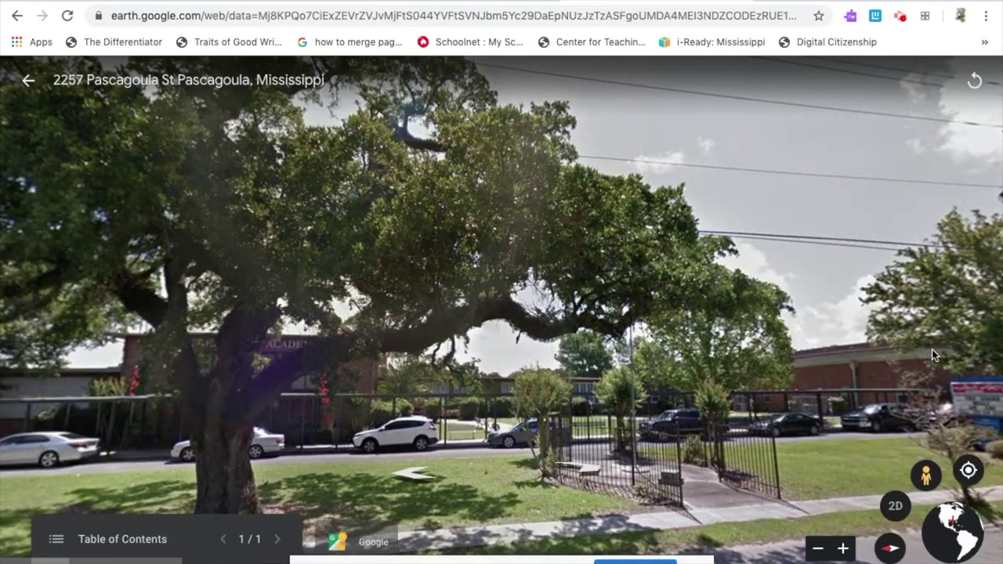
{"action": "left_click", "coordinate": [30, 81]}
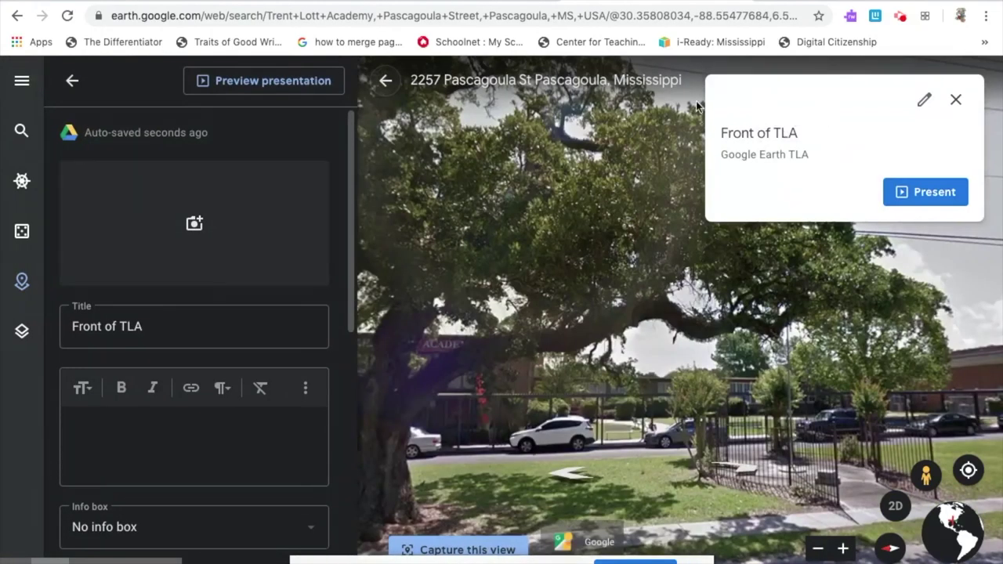
{"action": "left_click", "coordinate": [196, 224]}
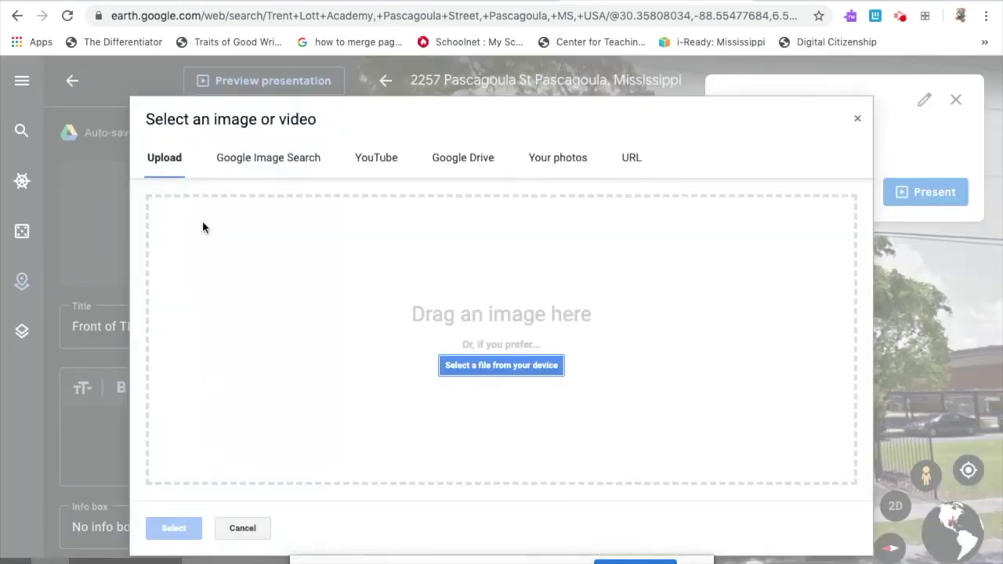
Upload Frightening Panther.jpeg and the Goula.jpeg banner from the computer to the place.
{"action": "left_click", "coordinate": [502, 365]}
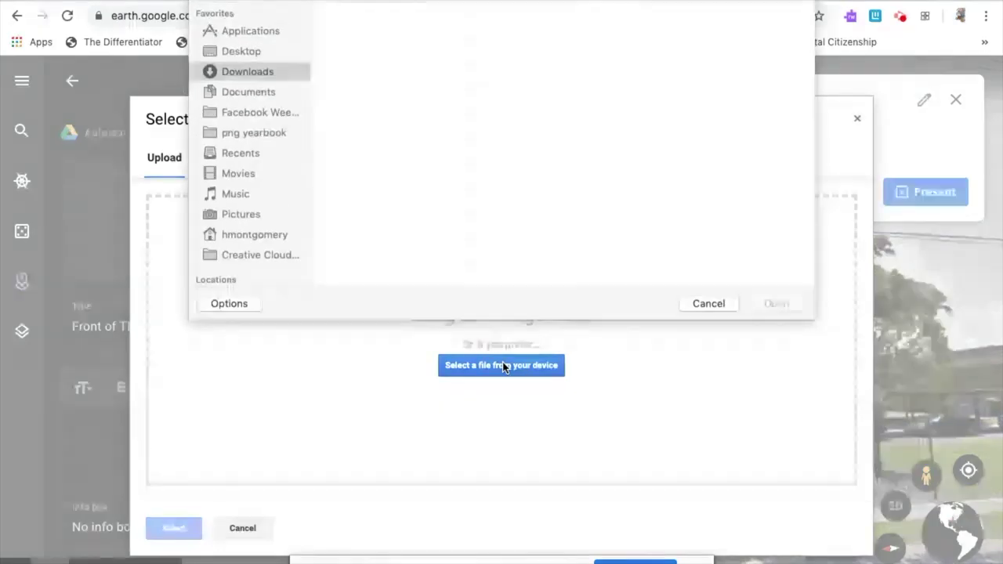
{"action": "left_click", "coordinate": [387, 38]}
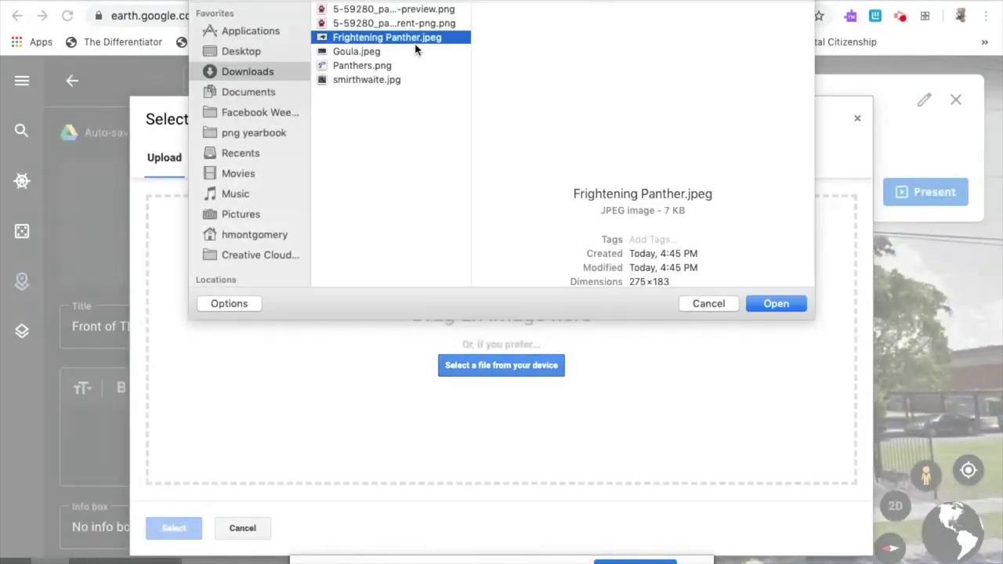
{"action": "left_click", "coordinate": [776, 303]}
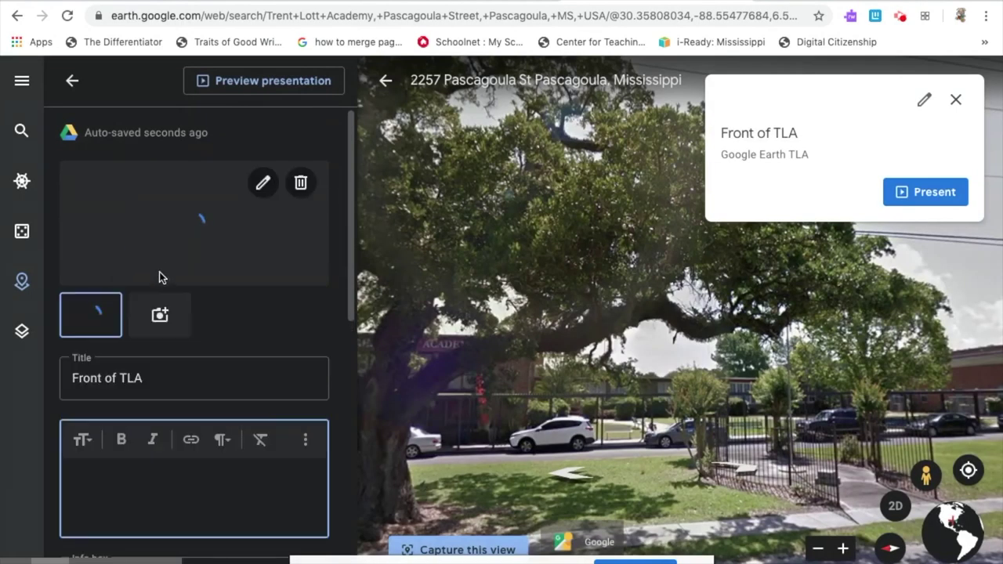
{"action": "left_click", "coordinate": [162, 315]}
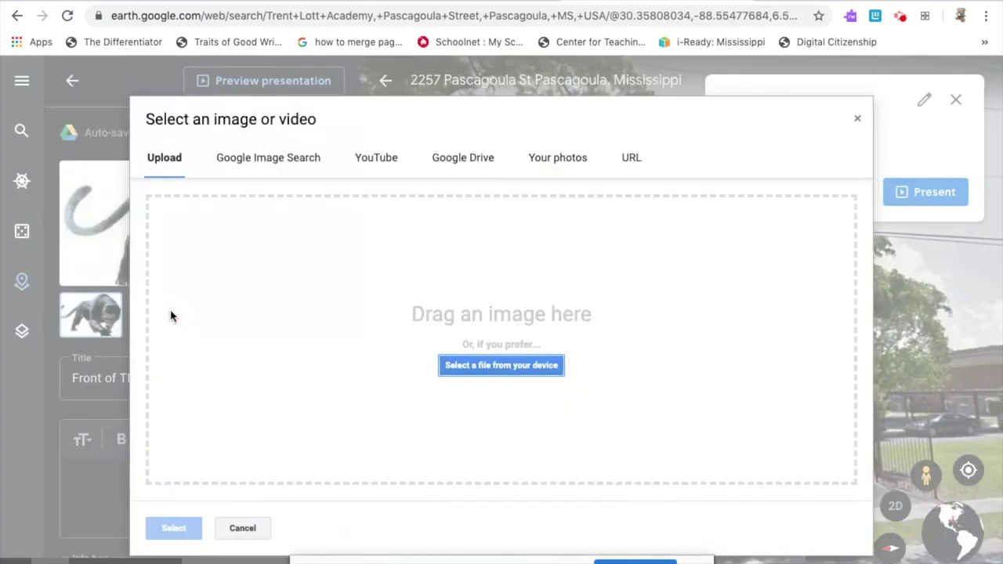
{"action": "left_click", "coordinate": [532, 359]}
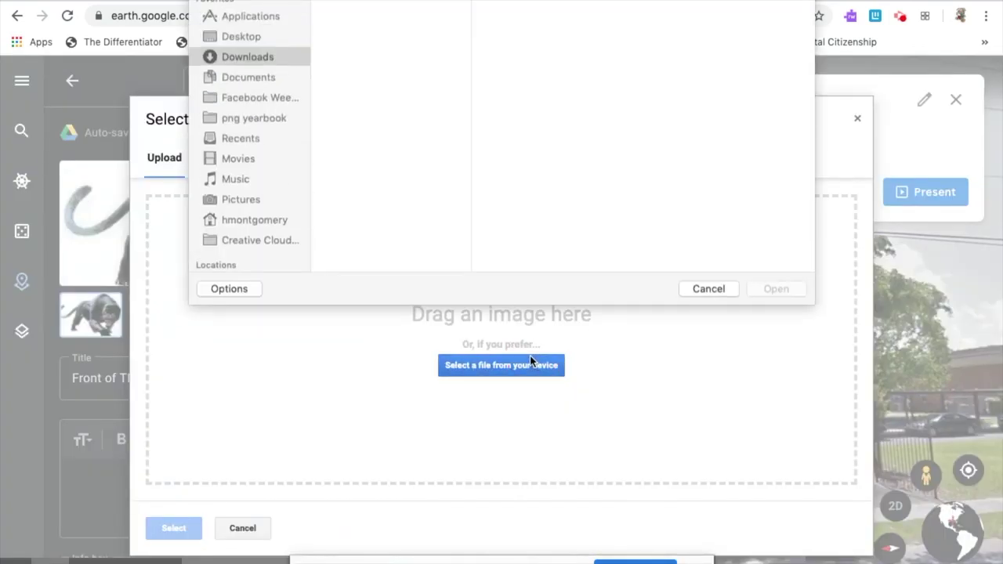
{"action": "left_click", "coordinate": [365, 50]}
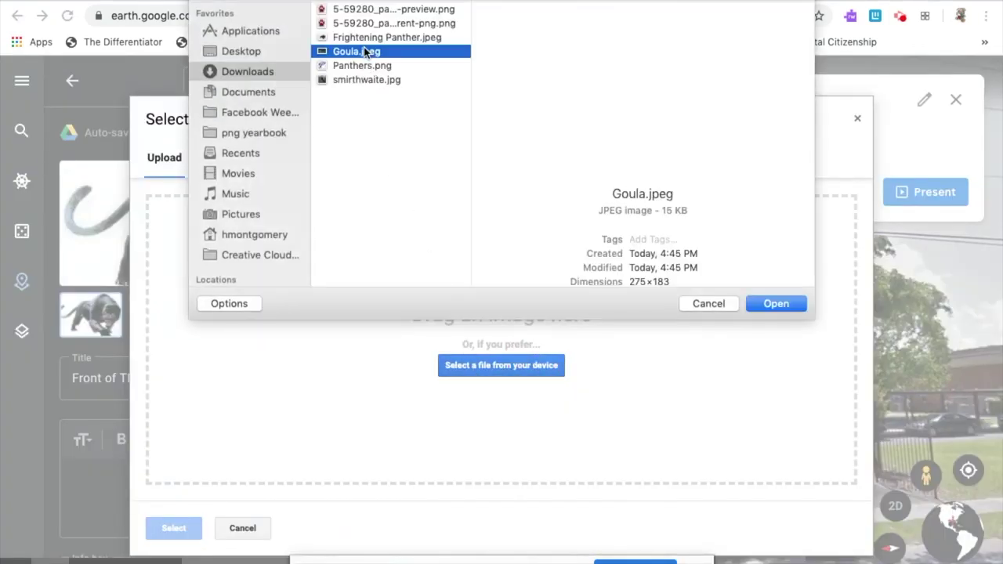
{"action": "left_click", "coordinate": [801, 304]}
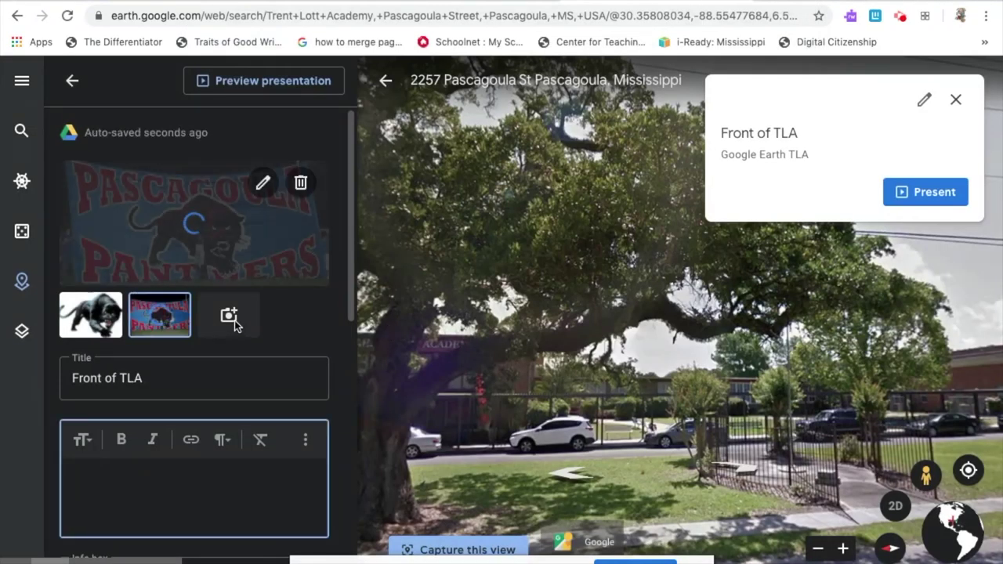
Upload the Panthers.png logo and the podium photo as the third and fourth images.
{"action": "left_click", "coordinate": [230, 315]}
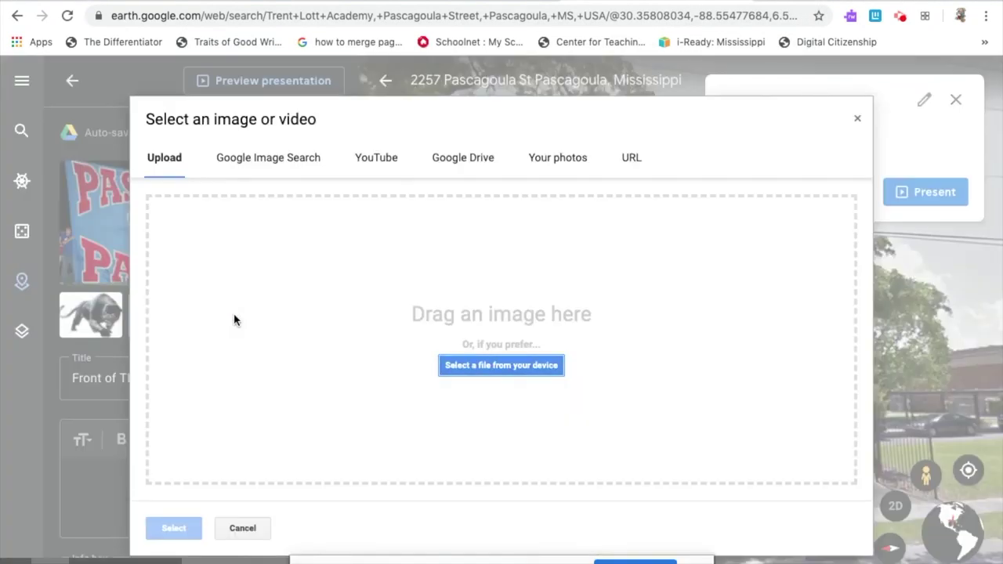
{"action": "left_click", "coordinate": [545, 365]}
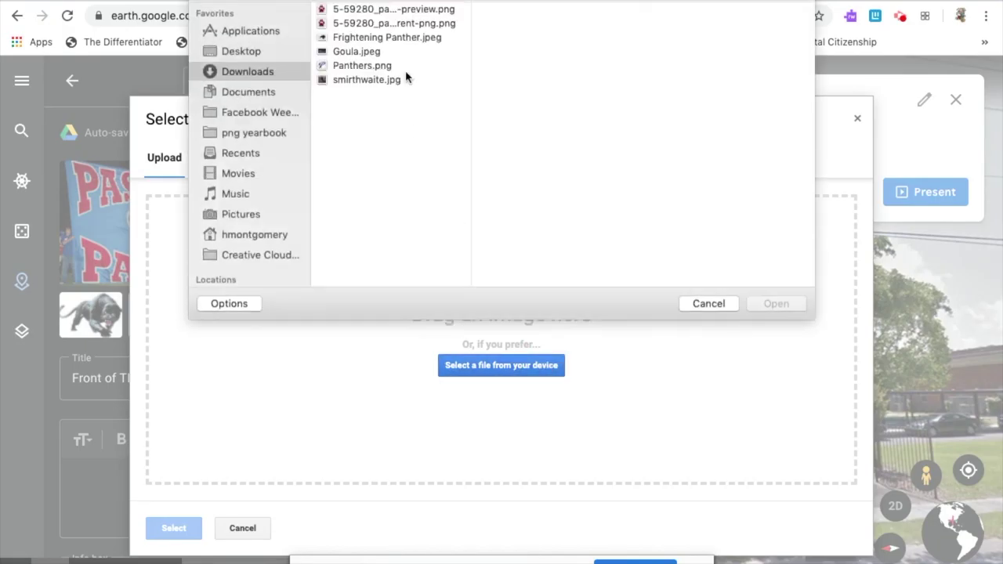
{"action": "left_click", "coordinate": [357, 65]}
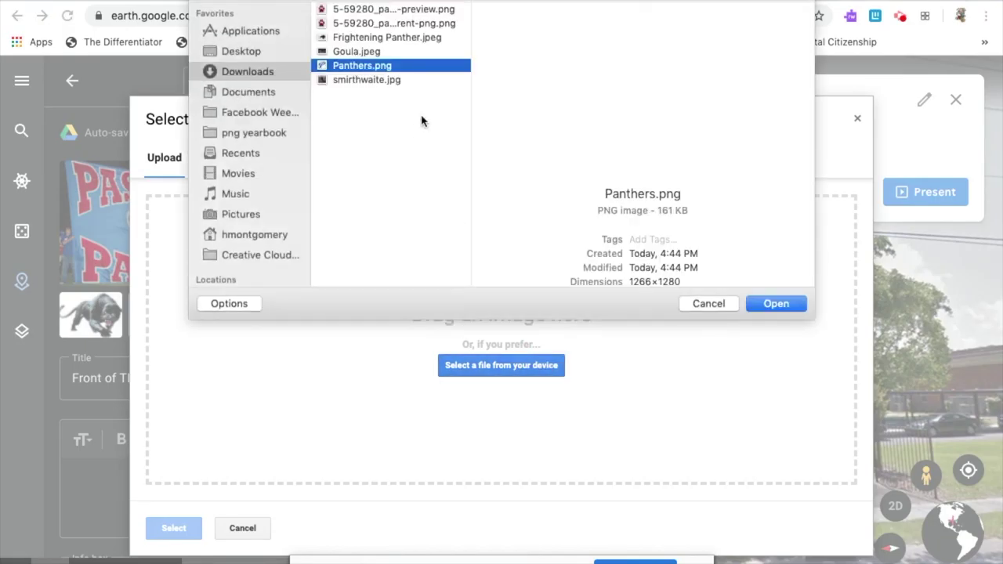
{"action": "left_click", "coordinate": [782, 305]}
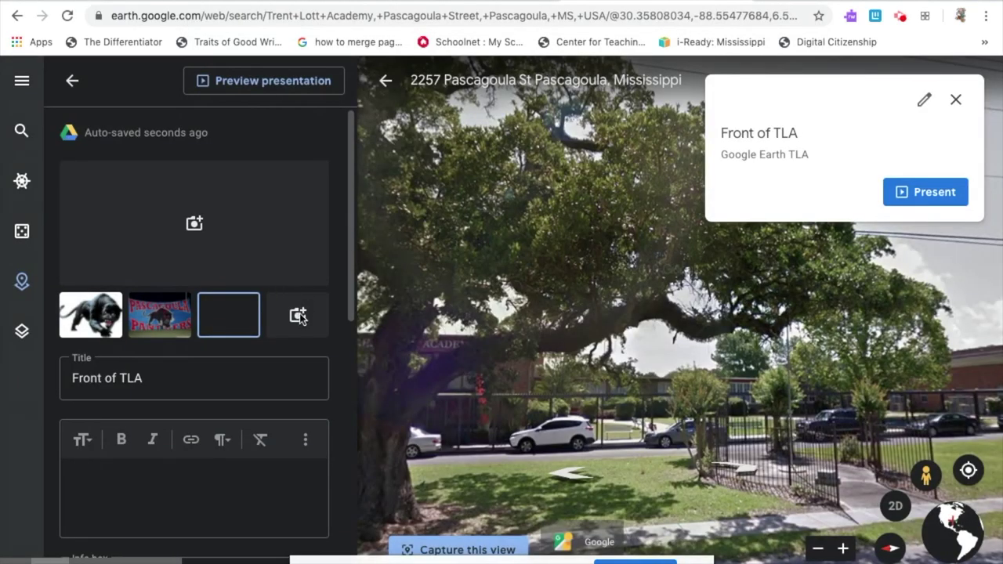
{"action": "left_click", "coordinate": [299, 317]}
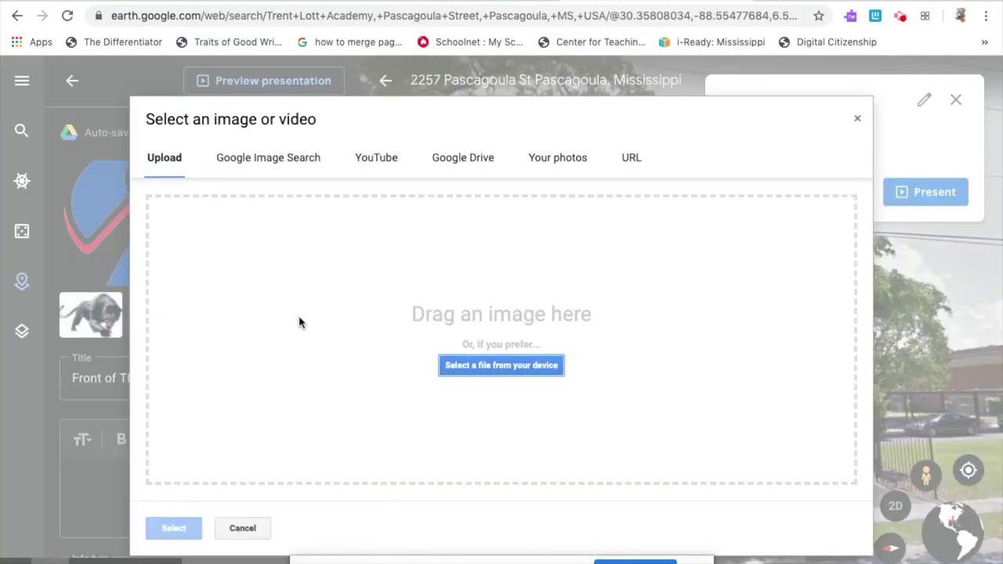
{"action": "left_click", "coordinate": [532, 365]}
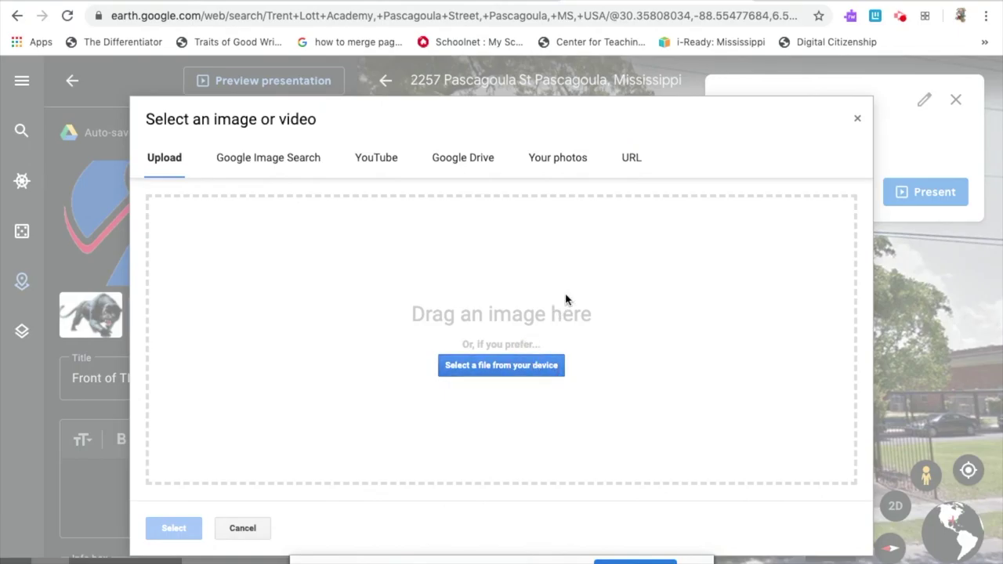
{"action": "left_click", "coordinate": [365, 79]}
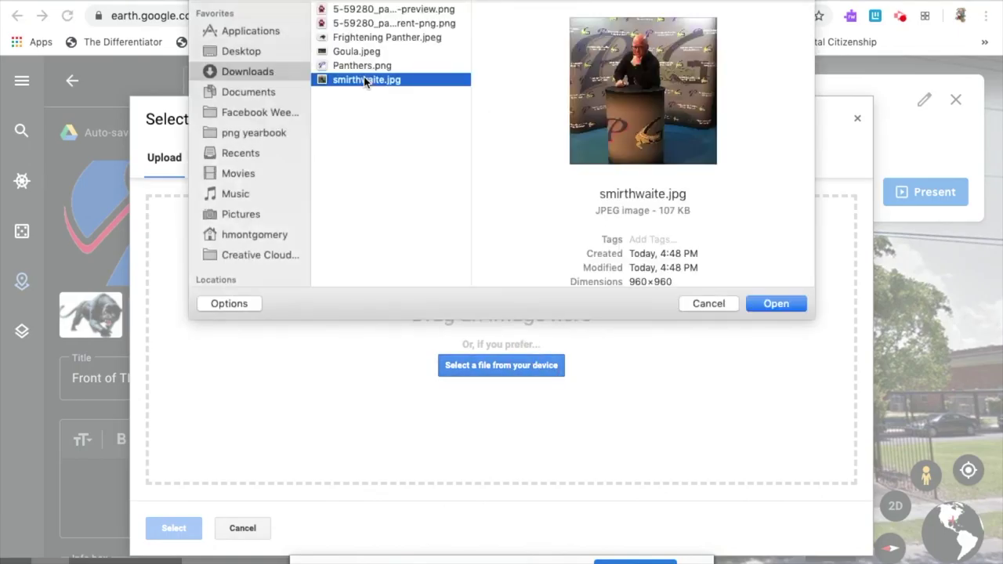
{"action": "left_click", "coordinate": [786, 304]}
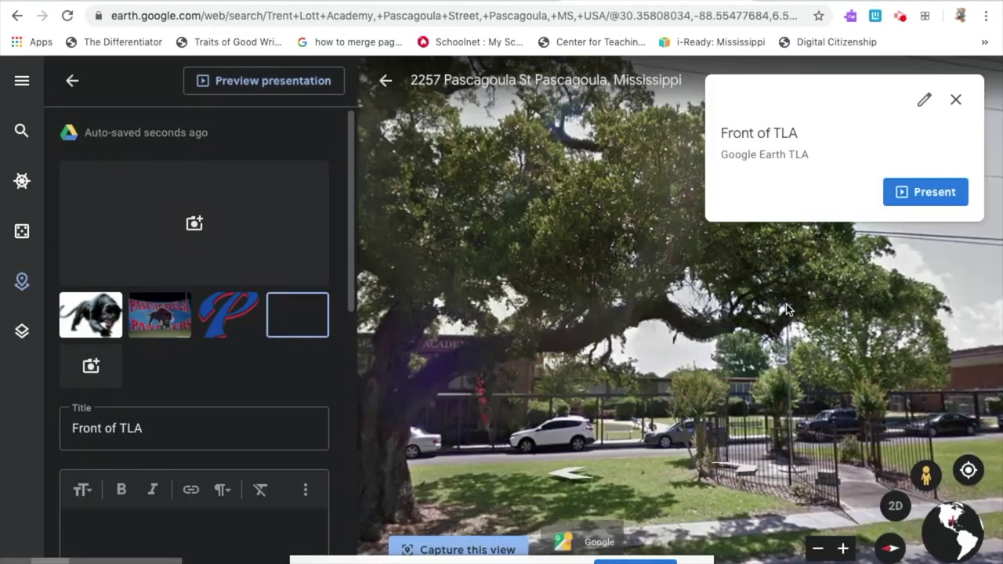
Switch to the browser tab holding the mission statement document.
{"action": "scroll", "coordinate": [239, 394], "scroll_direction": "down", "scroll_amount": 3}
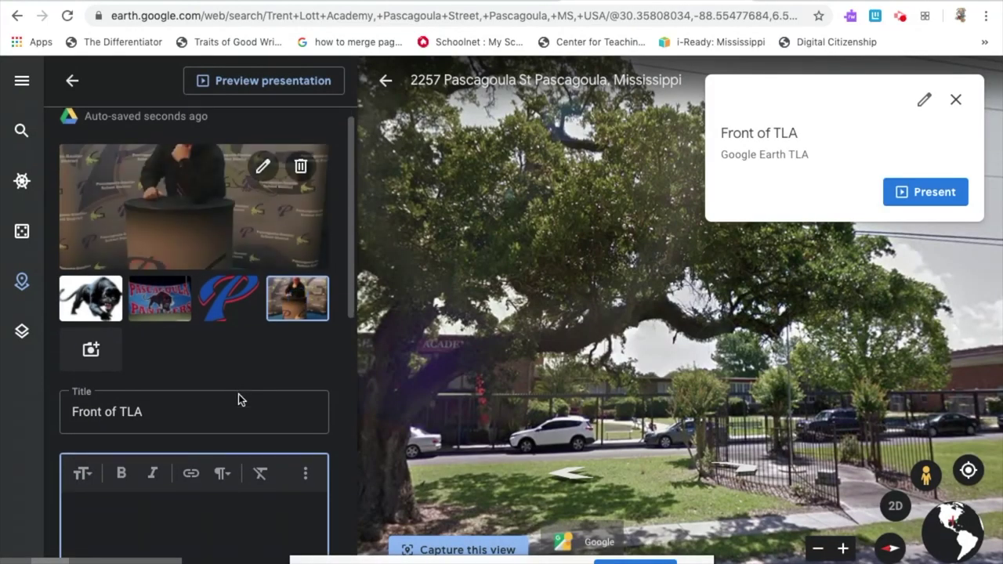
{"action": "scroll", "coordinate": [238, 394], "scroll_direction": "down", "scroll_amount": 1}
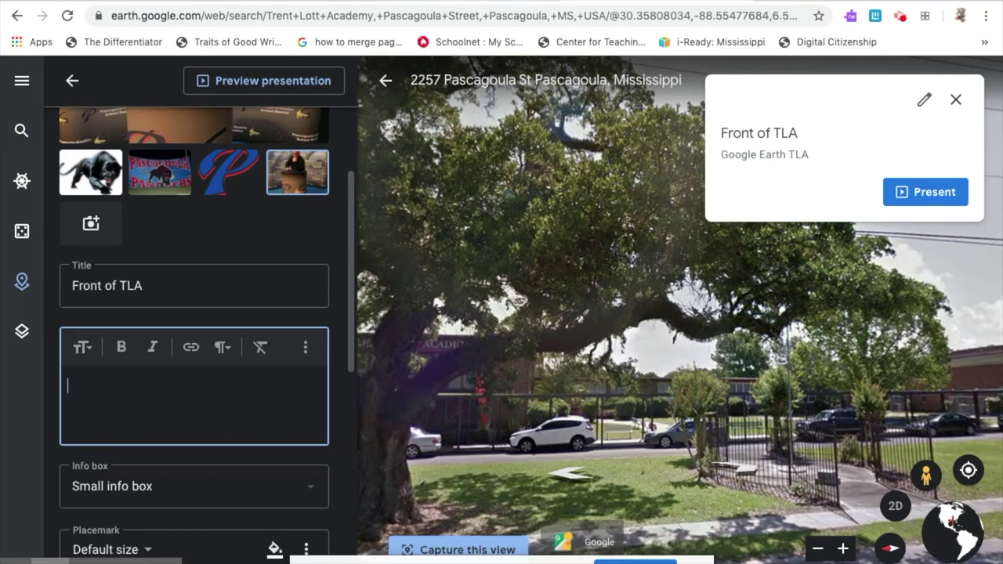
{"action": "left_click", "coordinate": [375, 0]}
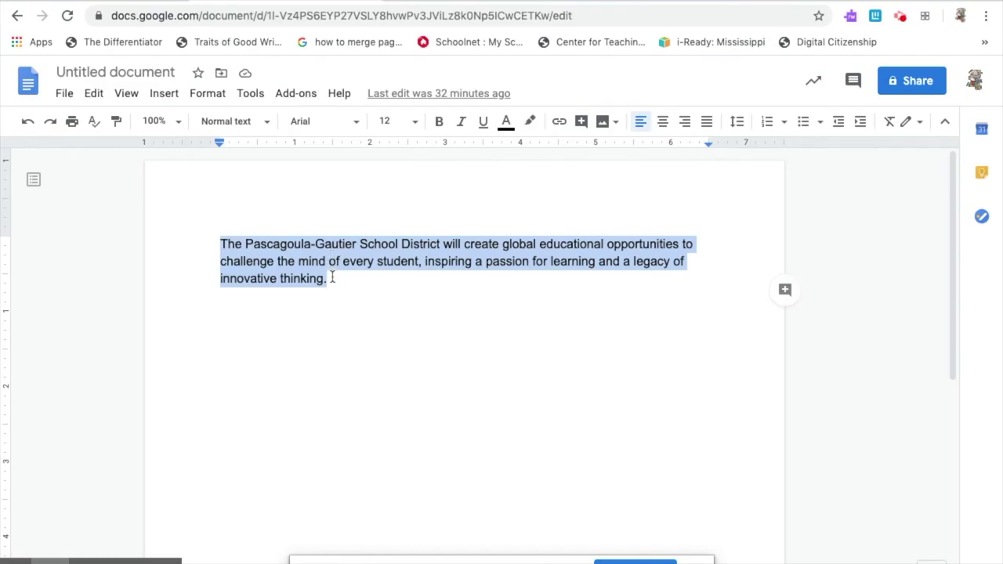
Copy the district mission statement paragraph from Google Docs into the Front of TLA description.
{"action": "left_click", "coordinate": [332, 277]}
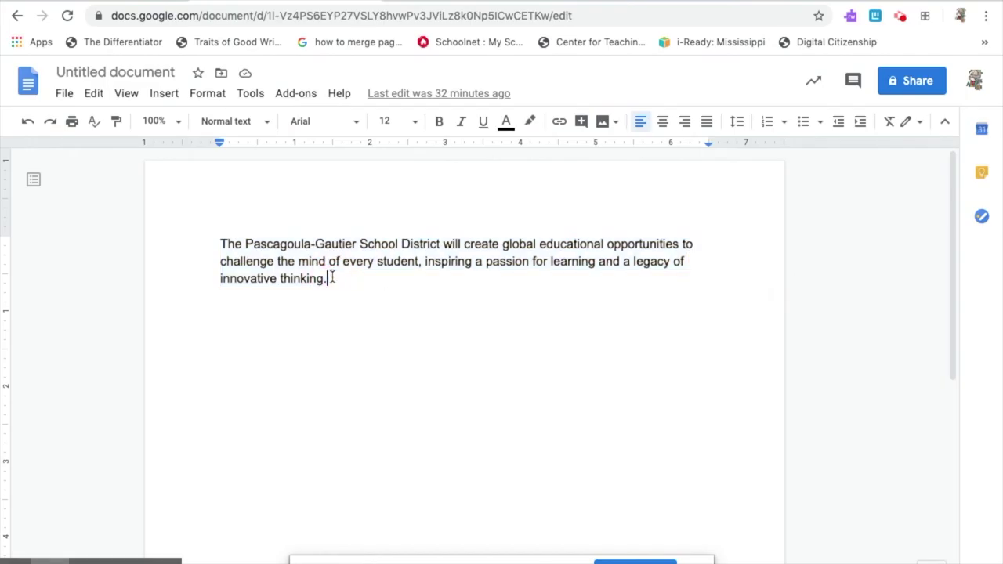
{"action": "left_click", "coordinate": [210, 238], "text": "shift"}
{"action": "key", "text": "ctrl+c"}
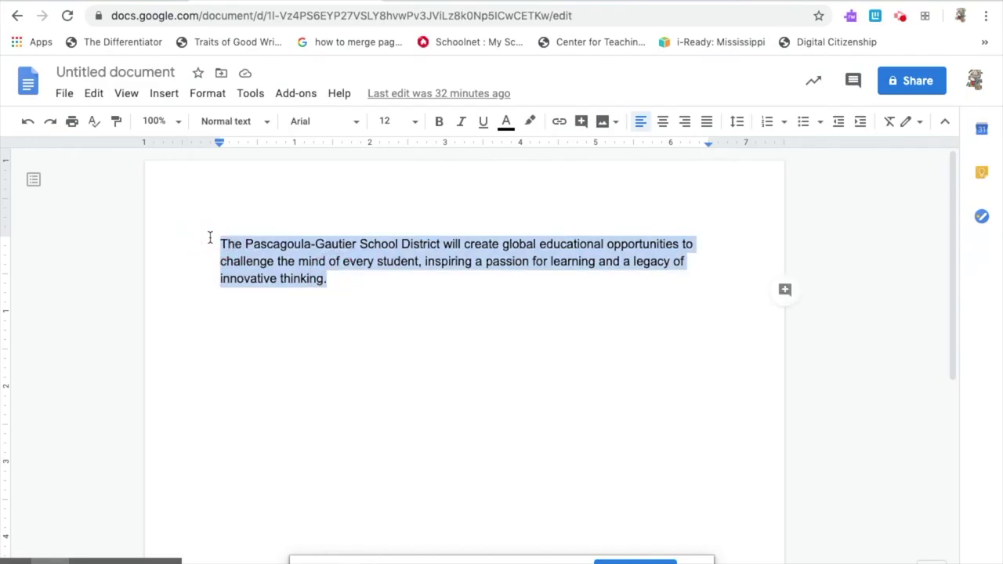
{"action": "key", "text": "ctrl+Tab"}
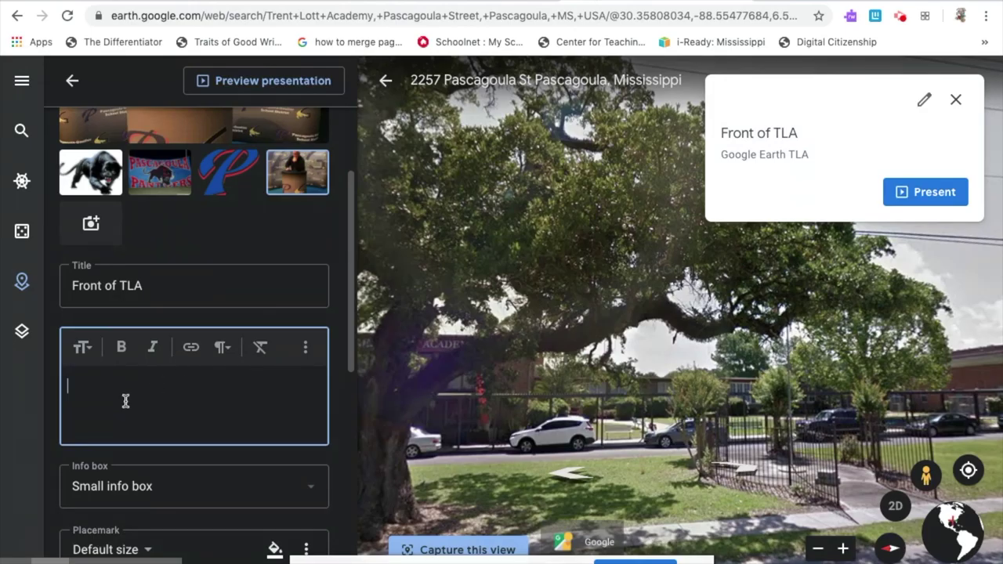
{"action": "key", "text": "ctrl+v"}
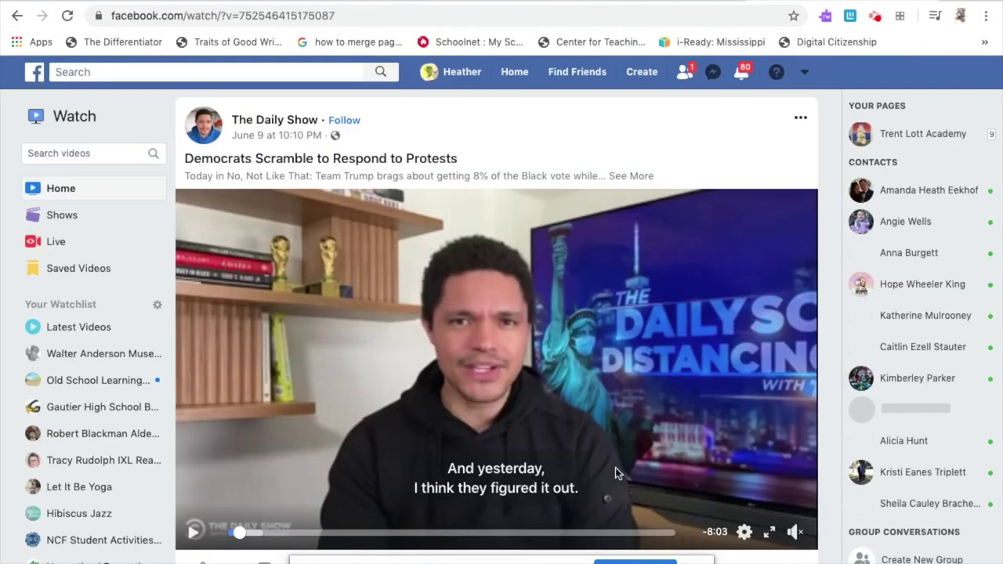
Scroll up the Facebook page toward the House Sorting Event '19-'20 video post.
{"action": "scroll", "coordinate": [615, 468], "scroll_direction": "up", "scroll_amount": 6}
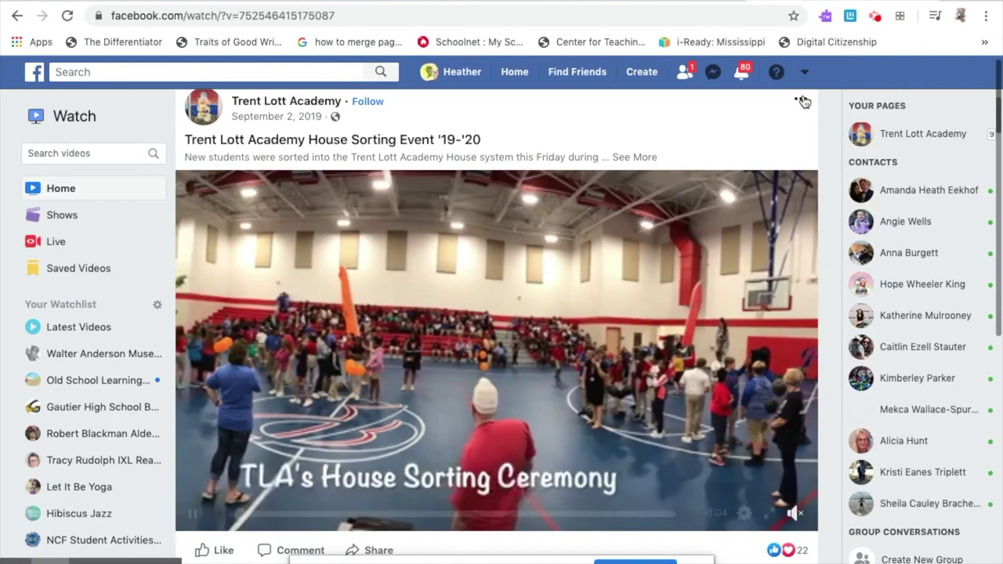
Copy the House Sorting Event '19-'20 video link and select the description text in Google Earth.
{"action": "left_click", "coordinate": [800, 100]}
{"action": "left_click", "coordinate": [596, 174]}
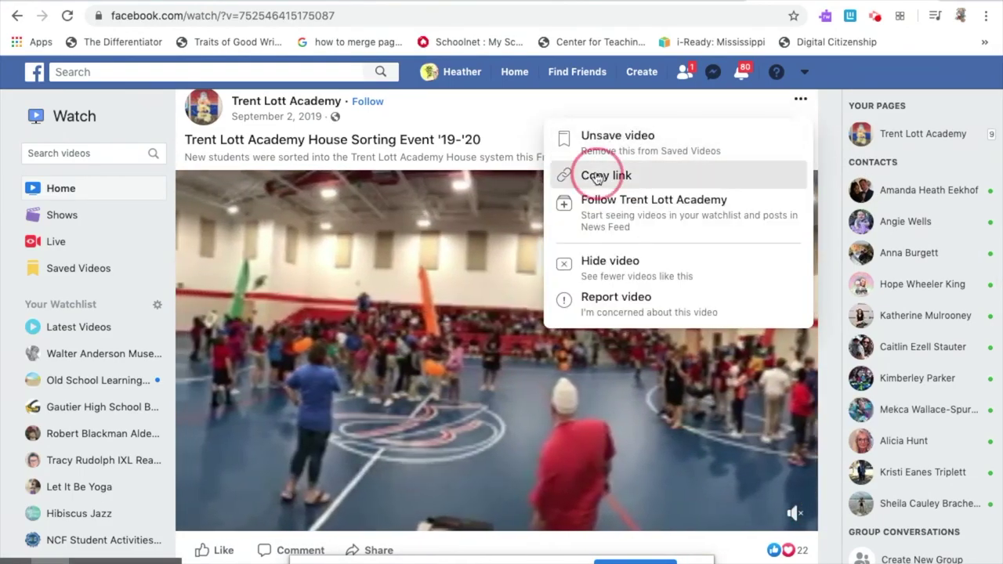
{"action": "key", "text": "ctrl+Tab"}
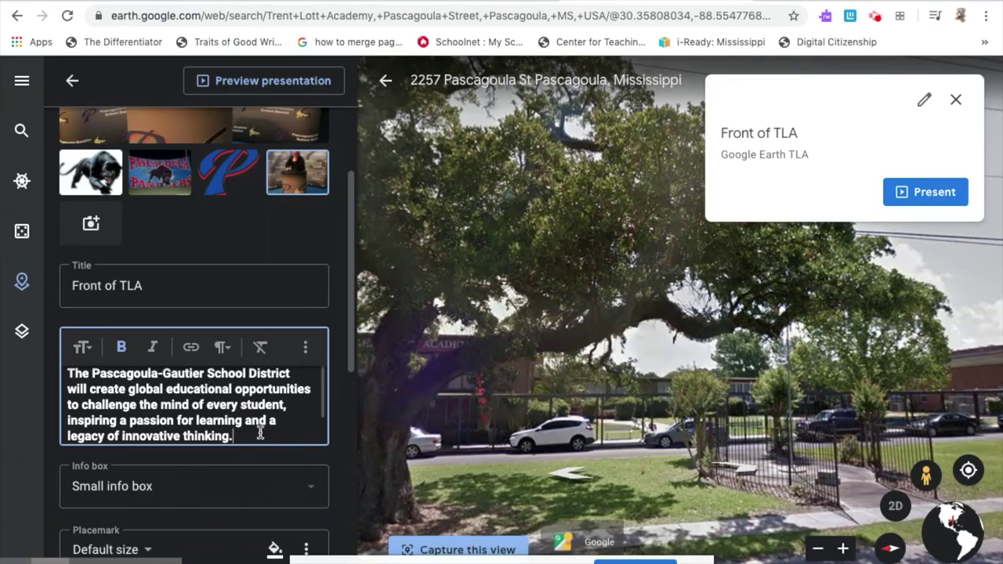
{"action": "key", "text": "ctrl+a"}
Link the description text to the copied Facebook video URL.
{"action": "left_click", "coordinate": [190, 348]}
{"action": "key", "text": "ctrl+v"}
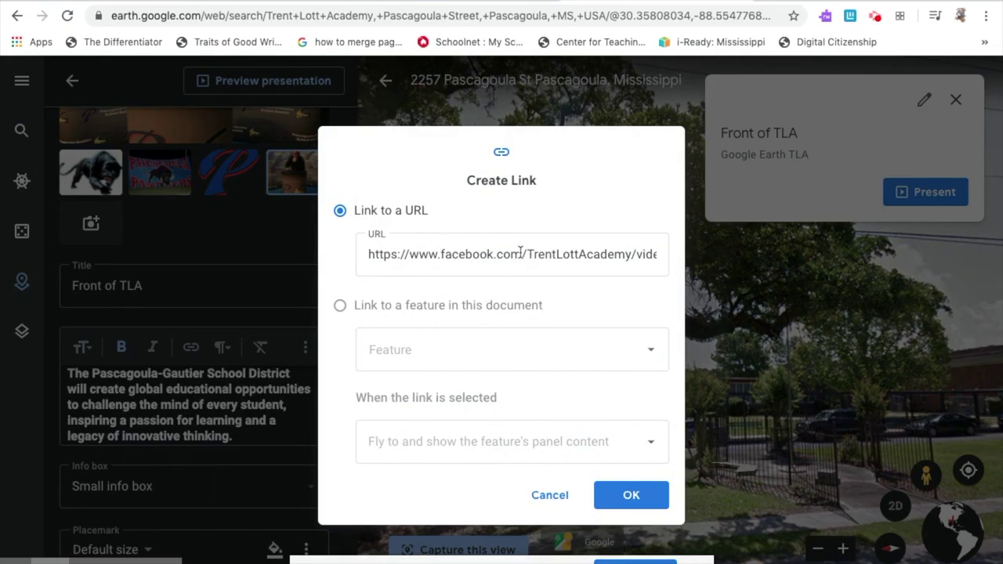
{"action": "left_click", "coordinate": [651, 496]}
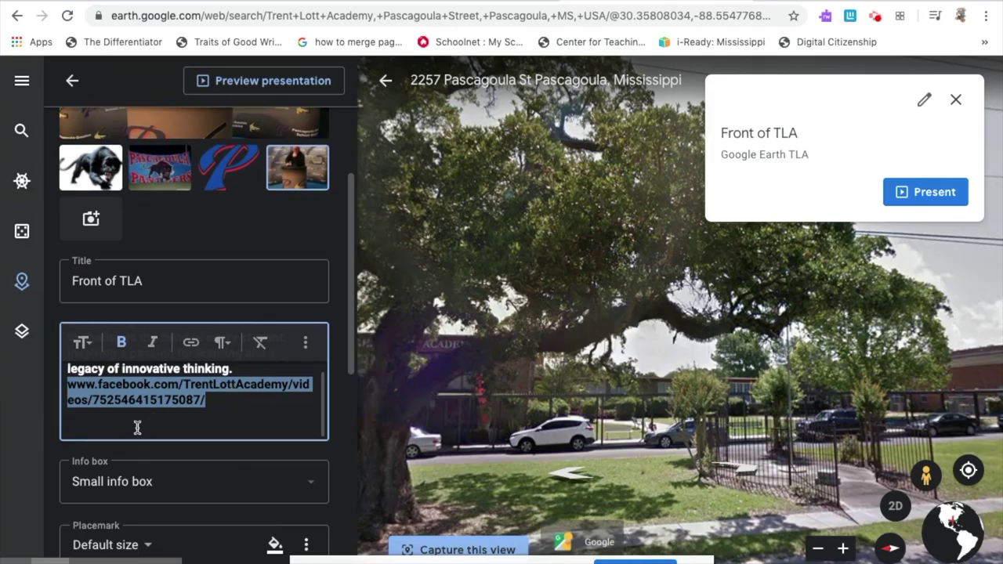
{"action": "scroll", "coordinate": [136, 425], "scroll_direction": "down", "scroll_amount": 1}
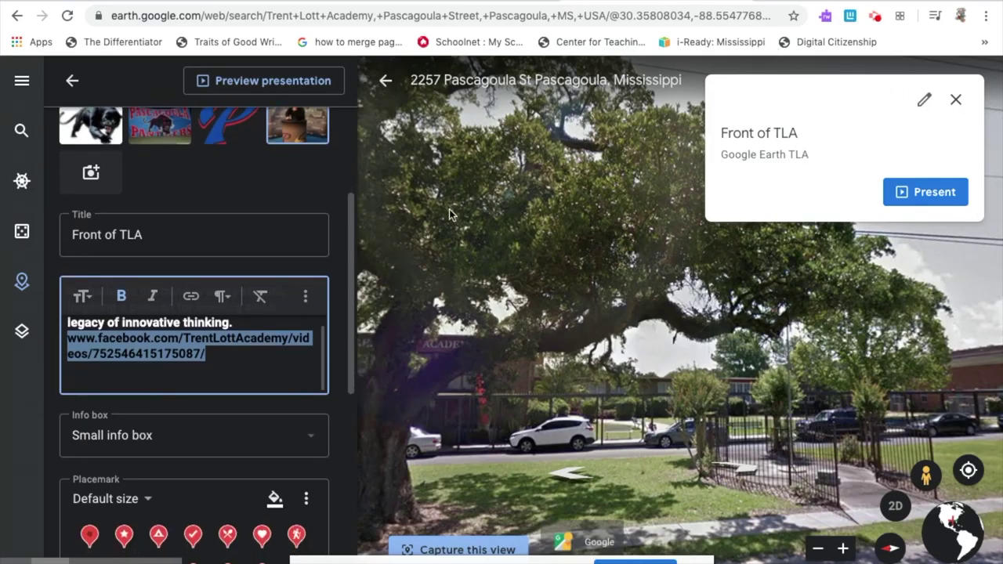
Set the place's info box to Large info box and preview the presentation.
{"action": "left_click", "coordinate": [314, 436]}
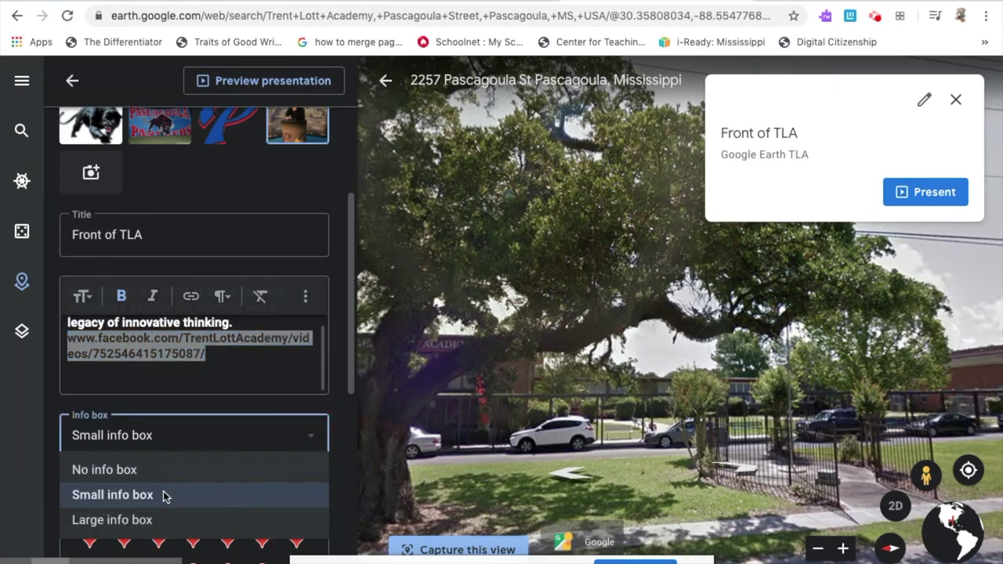
{"action": "left_click", "coordinate": [151, 520]}
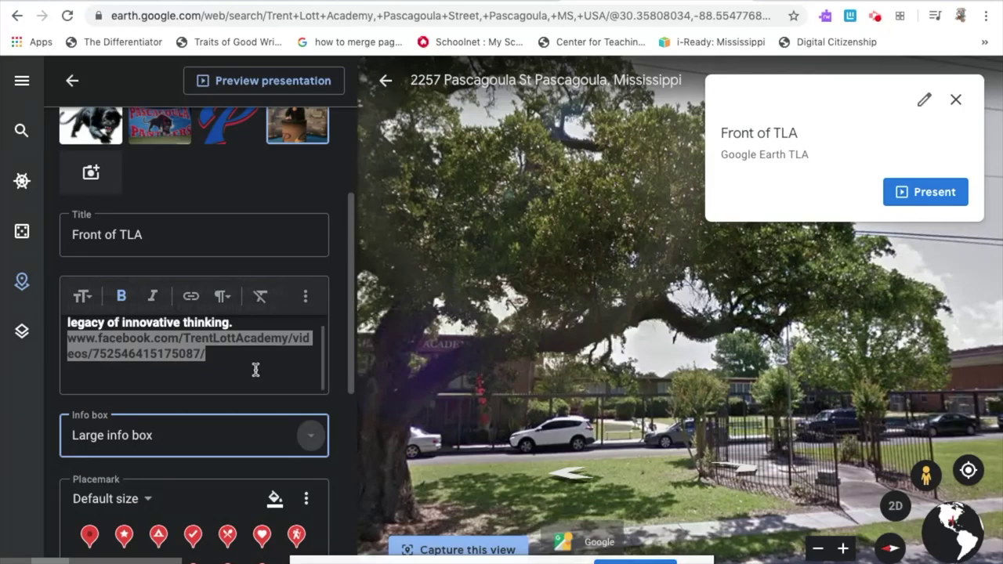
{"action": "scroll", "coordinate": [252, 345], "scroll_direction": "down", "scroll_amount": 5}
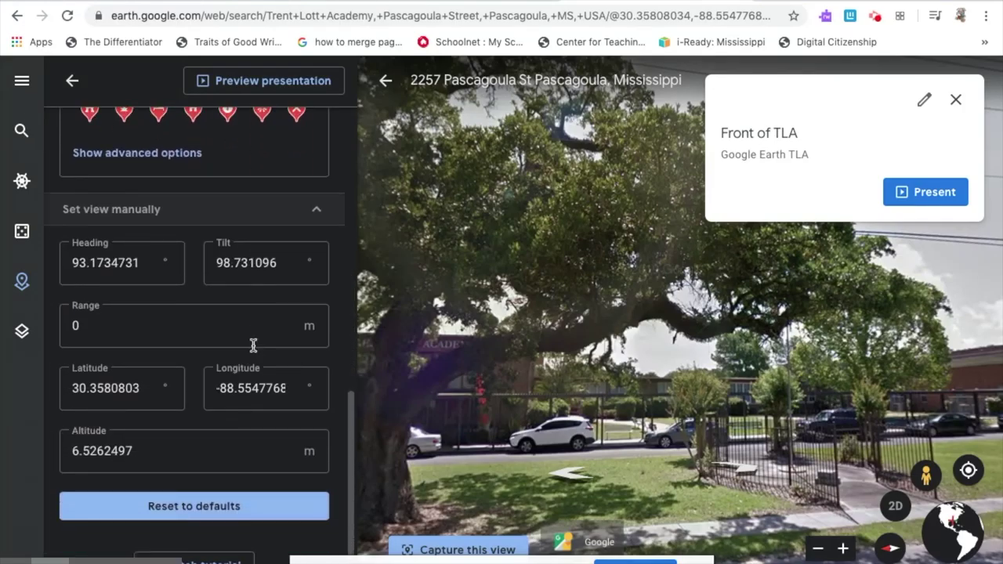
{"action": "scroll", "coordinate": [252, 345], "scroll_direction": "up", "scroll_amount": 8}
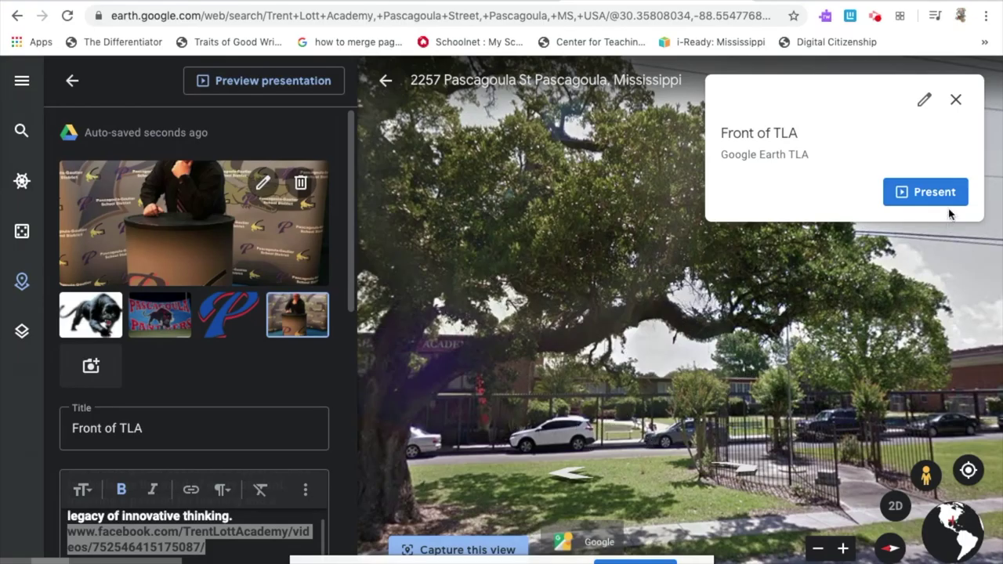
{"action": "left_click", "coordinate": [267, 81]}
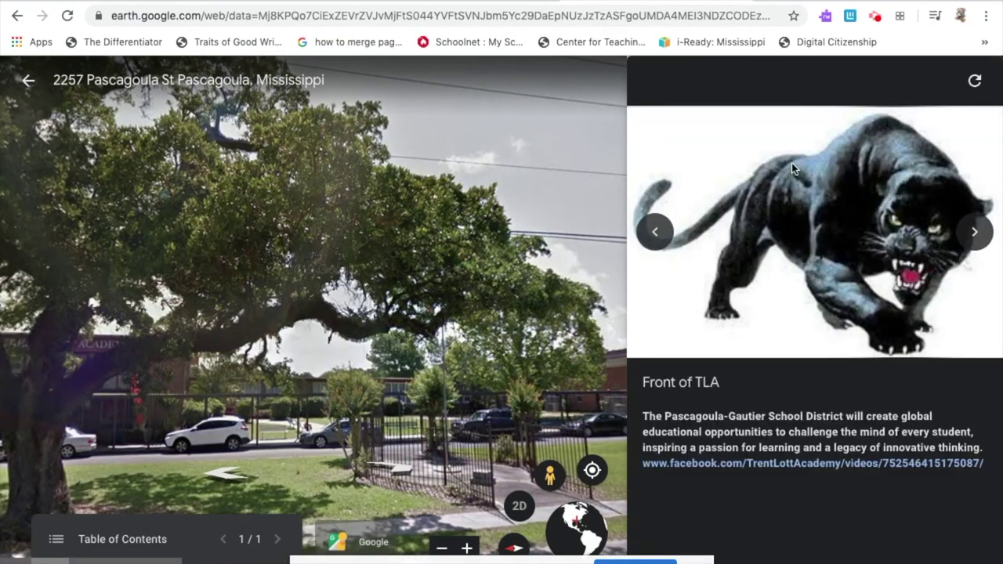
{"action": "left_click", "coordinate": [975, 232]}
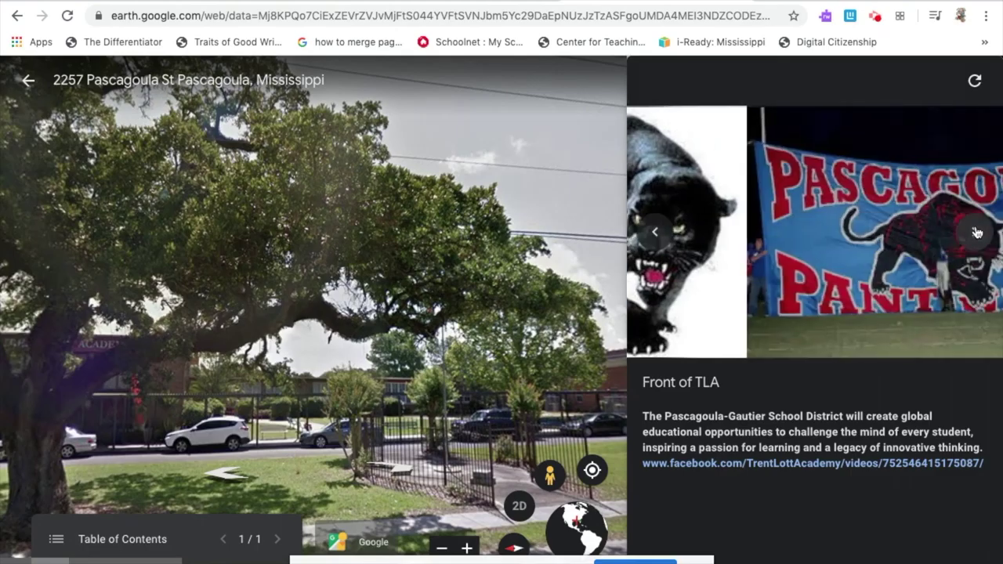
{"action": "left_click", "coordinate": [975, 232]}
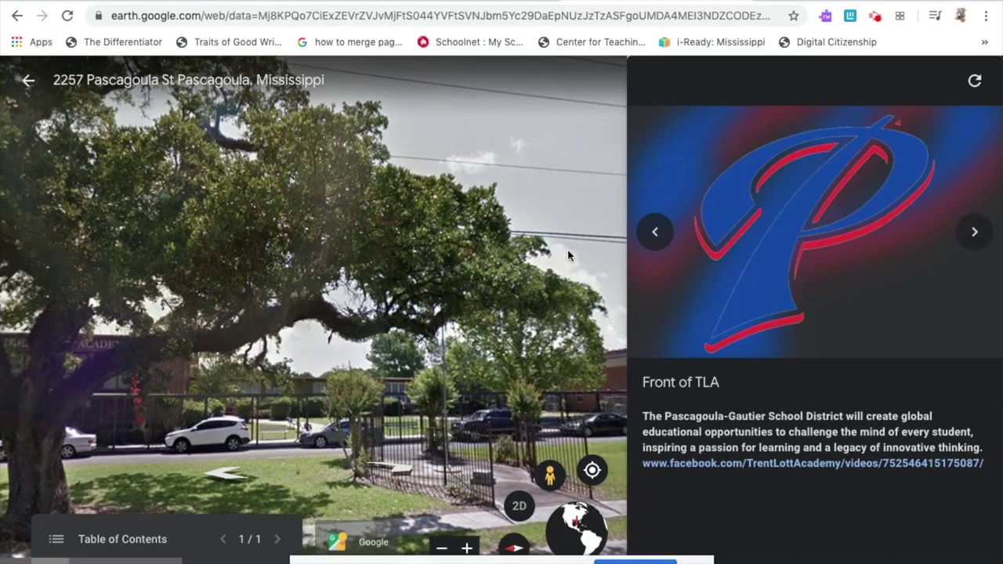
{"action": "left_click", "coordinate": [976, 243]}
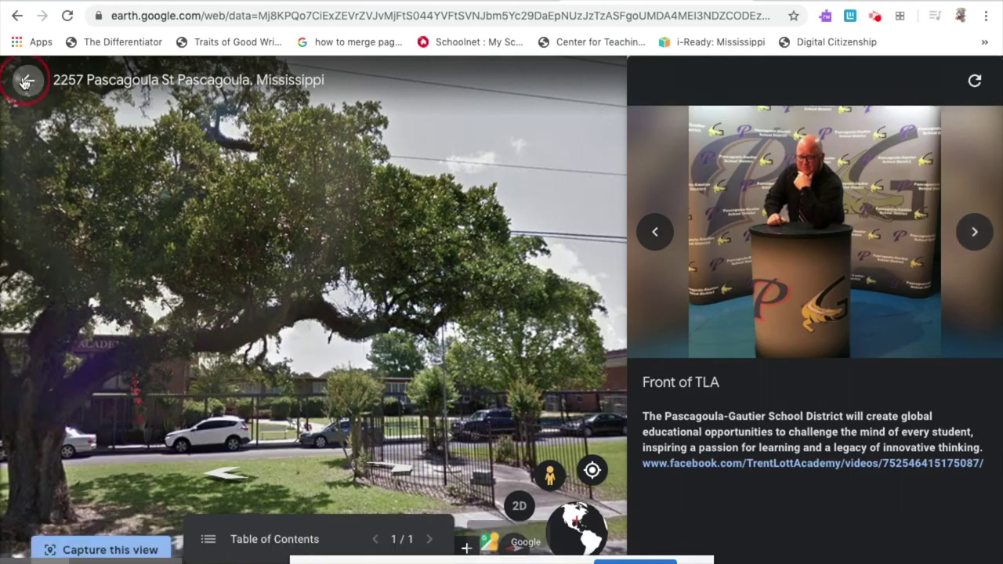
{"action": "left_click", "coordinate": [26, 81]}
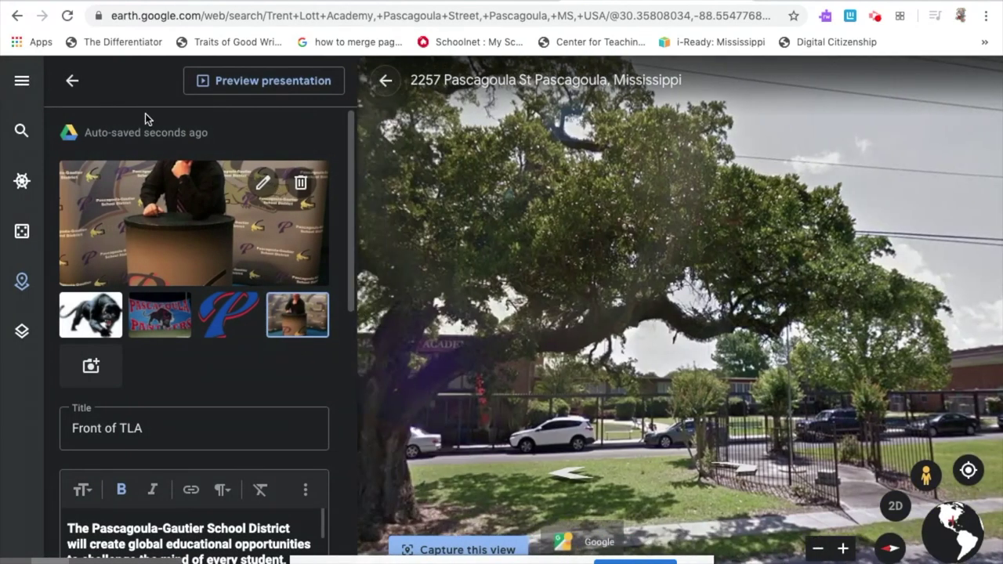
Add a new fullscreen slide to the project and title it 'Trent Lott Academy'.
{"action": "left_click", "coordinate": [71, 82]}
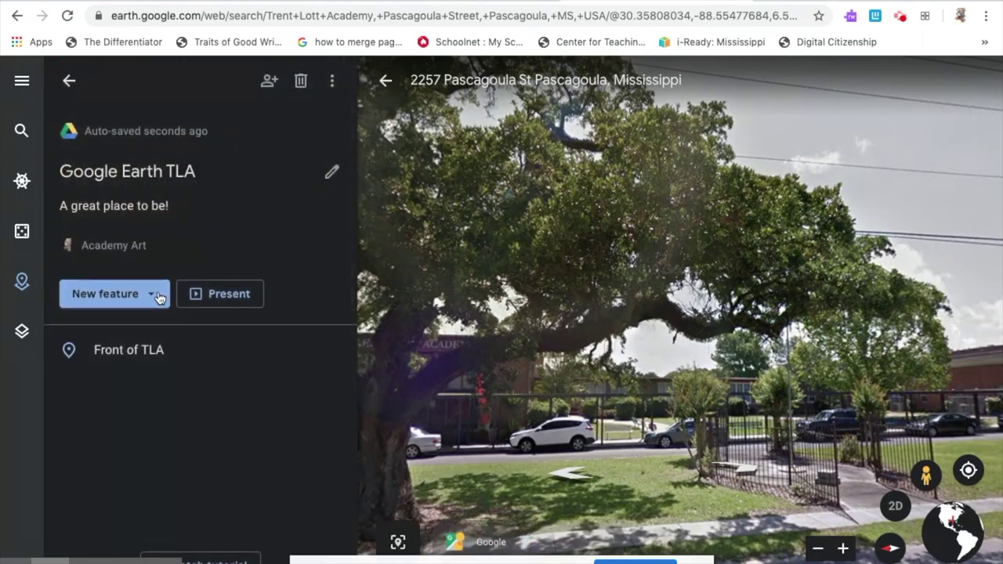
{"action": "left_click", "coordinate": [152, 293]}
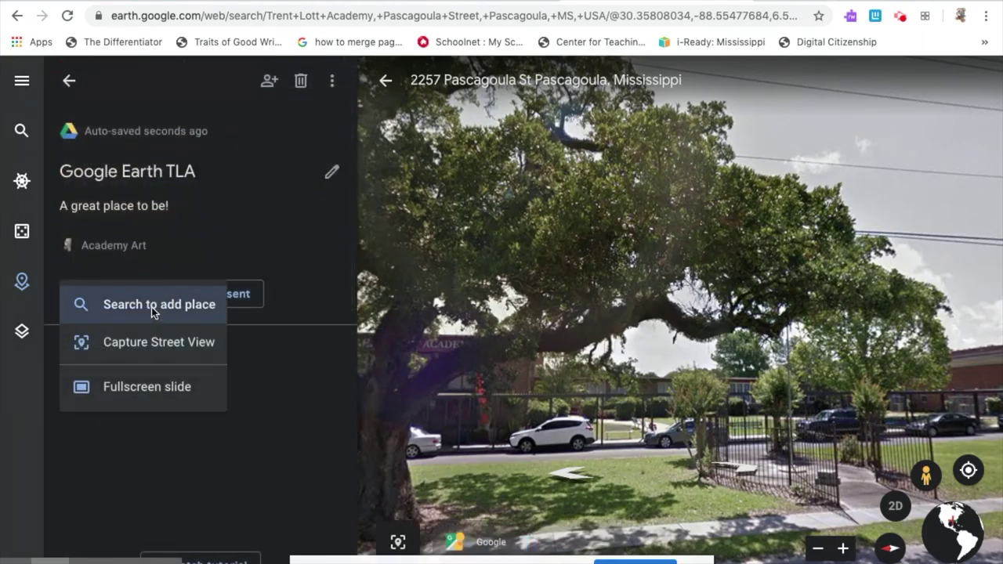
{"action": "left_click", "coordinate": [154, 385]}
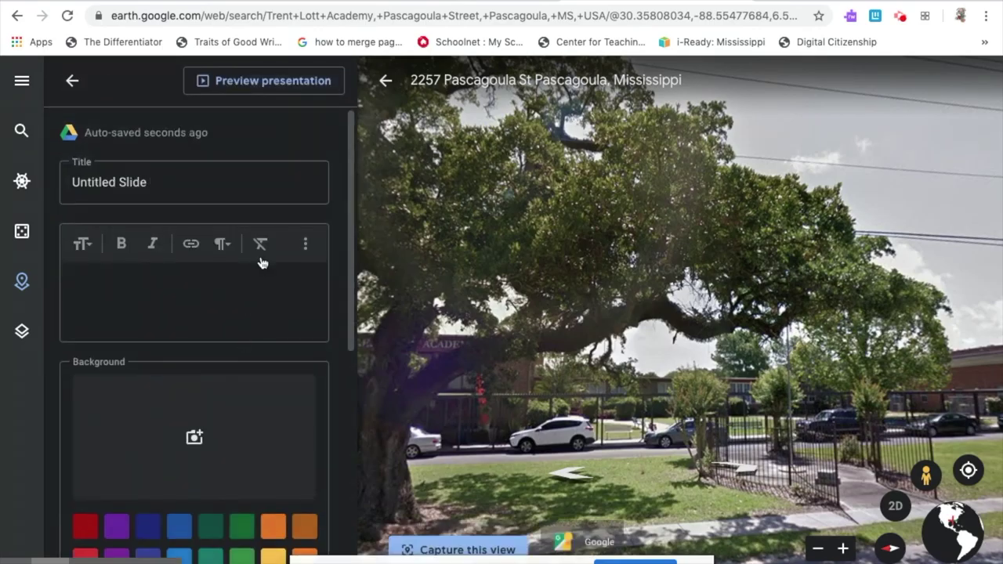
{"action": "left_click", "coordinate": [178, 183]}
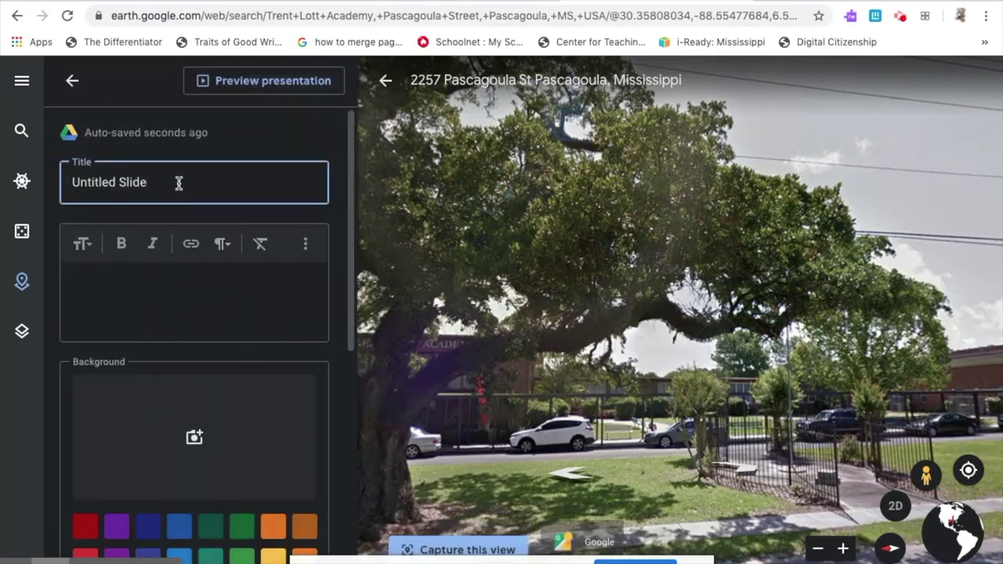
{"action": "left_click_drag", "start_coordinate": [178, 182], "coordinate": [41, 185]}
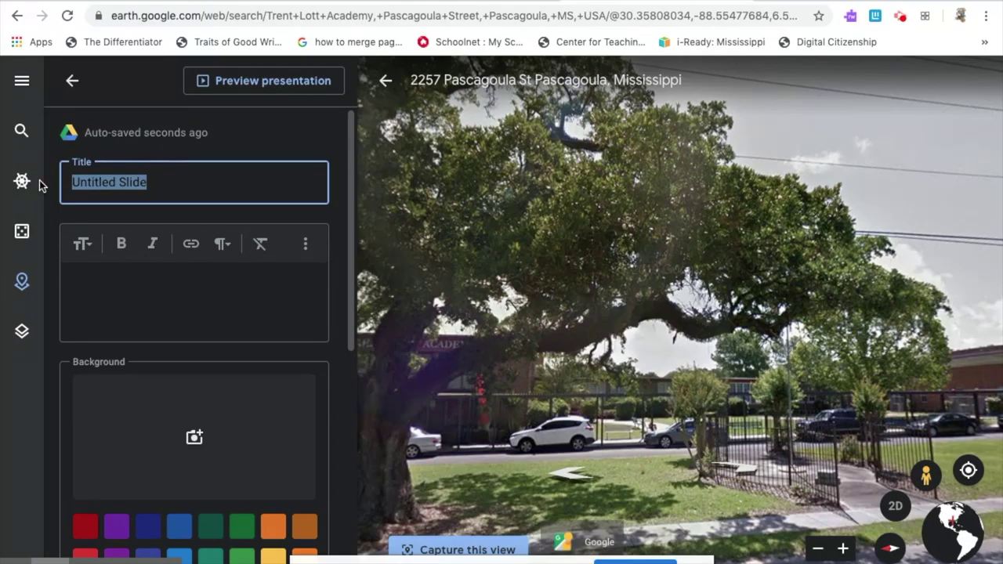
{"action": "type", "text": "Trent Lott"}
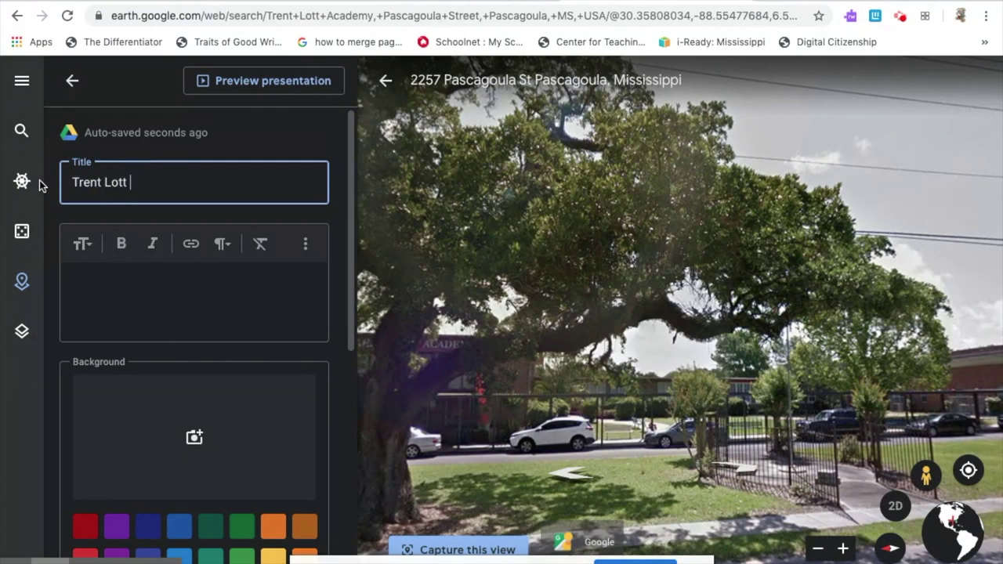
{"action": "type", "text": " Academy"}
Give the slide the italic description 'A fun place to be!'.
{"action": "left_click", "coordinate": [105, 283]}
{"action": "type", "text": "A"}
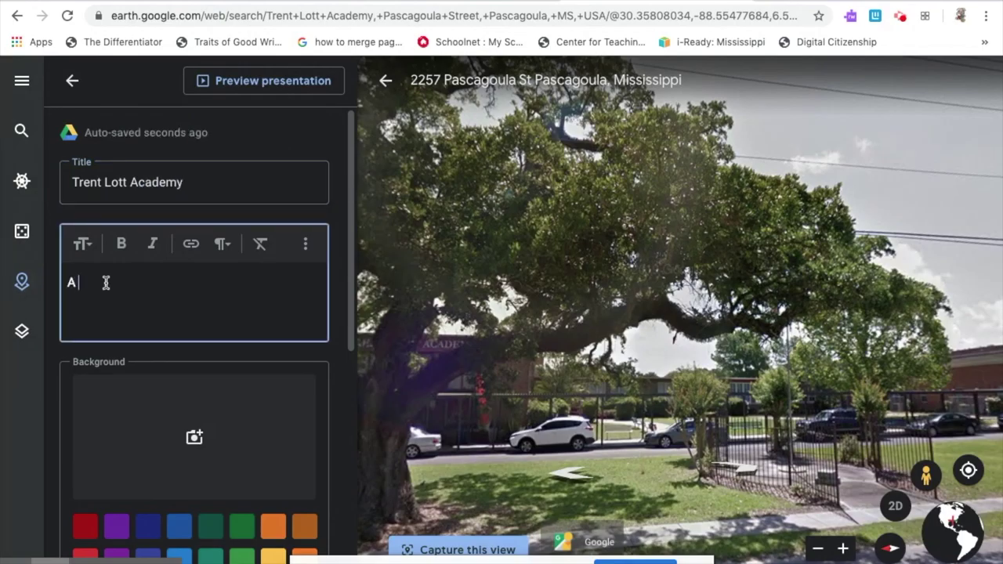
{"action": "type", "text": " fun place to be"}
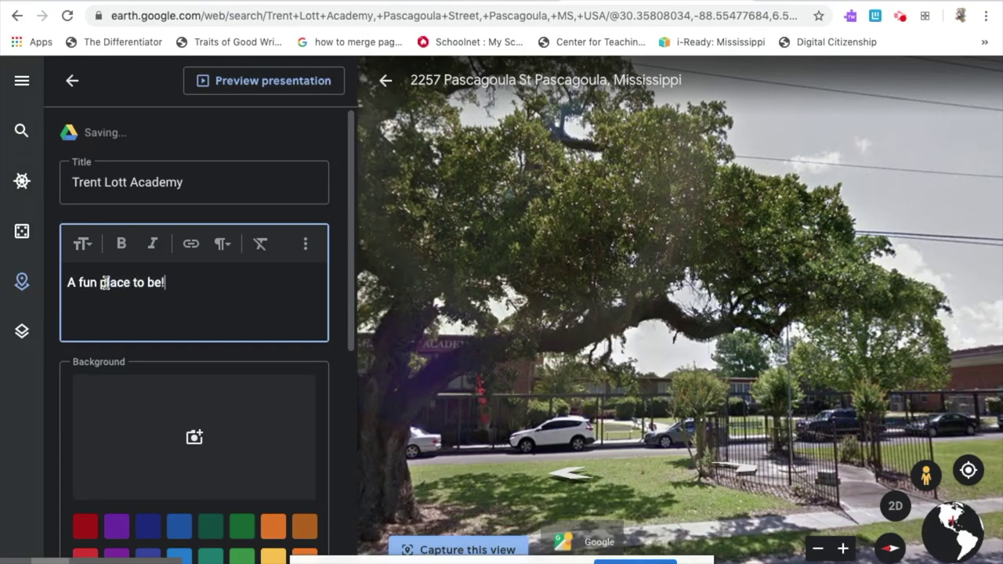
{"action": "type", "text": "!"}
{"action": "left_click_drag", "start_coordinate": [179, 282], "coordinate": [64, 279]}
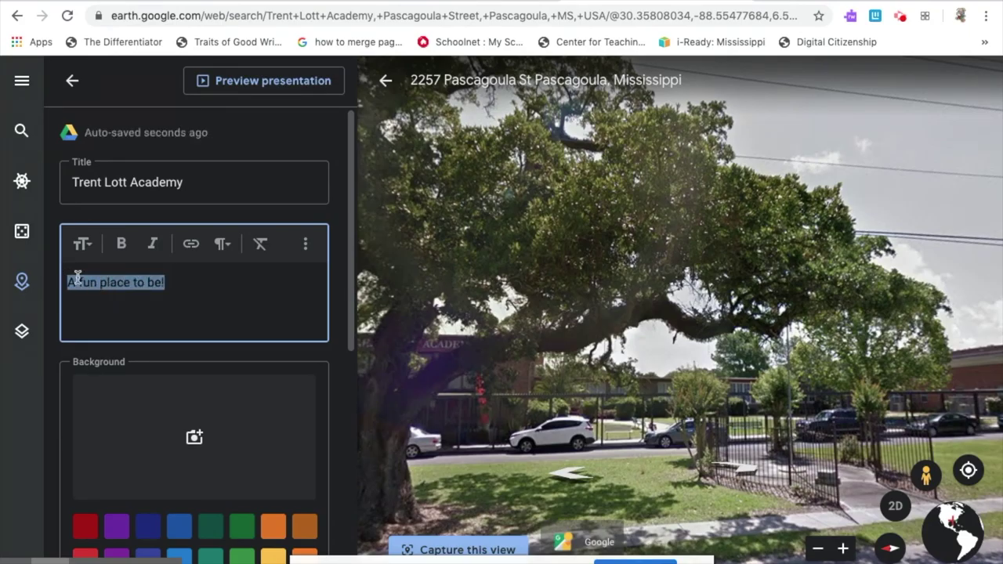
{"action": "left_click", "coordinate": [151, 244]}
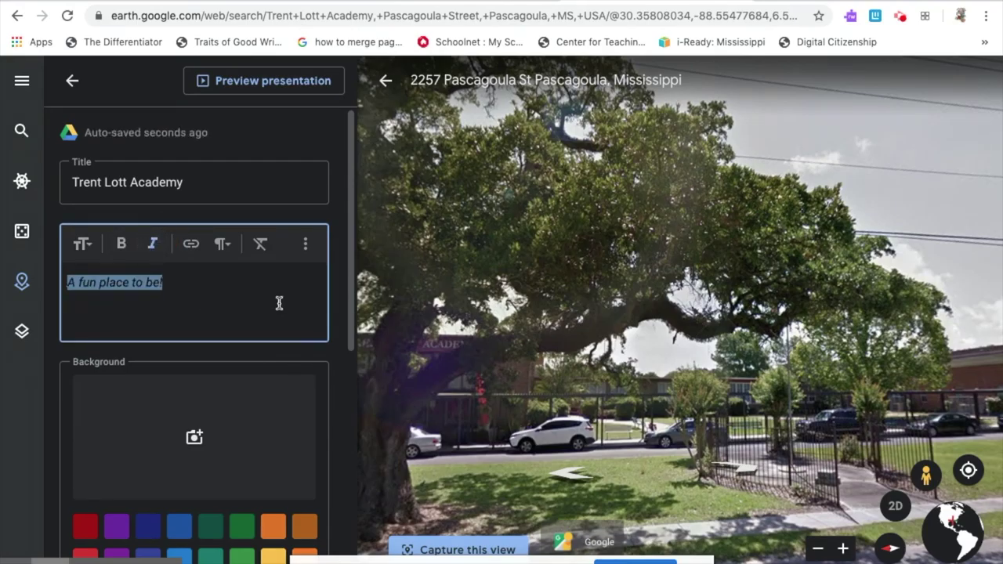
{"action": "scroll", "coordinate": [289, 267], "scroll_direction": "down", "scroll_amount": 1}
{"action": "left_click", "coordinate": [311, 238]}
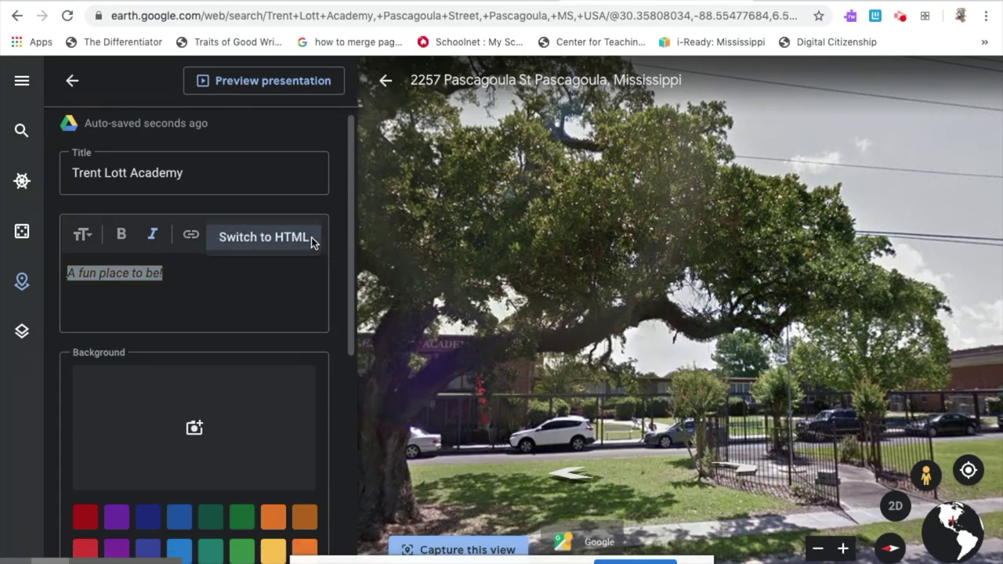
{"action": "left_click", "coordinate": [280, 286]}
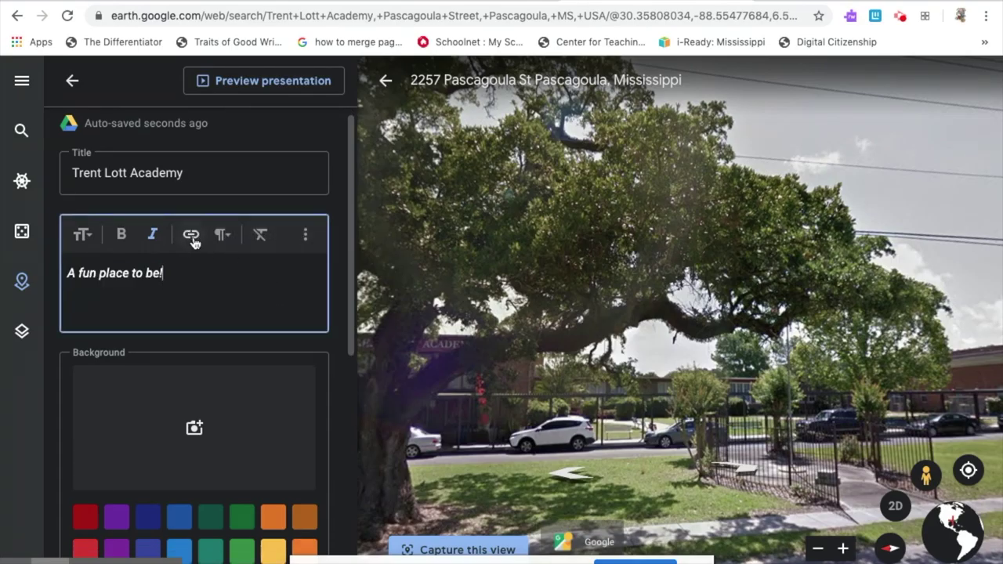
Set the slide background to blue and preview the presentation with the new slide.
{"action": "scroll", "coordinate": [197, 445], "scroll_direction": "down", "scroll_amount": 1}
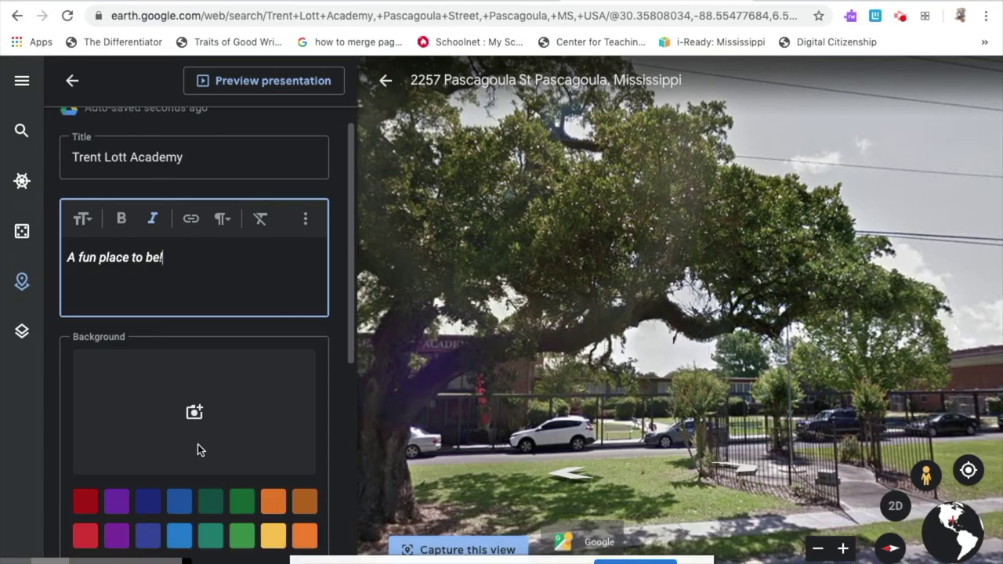
{"action": "scroll", "coordinate": [197, 444], "scroll_direction": "down", "scroll_amount": 3}
{"action": "left_click", "coordinate": [178, 461]}
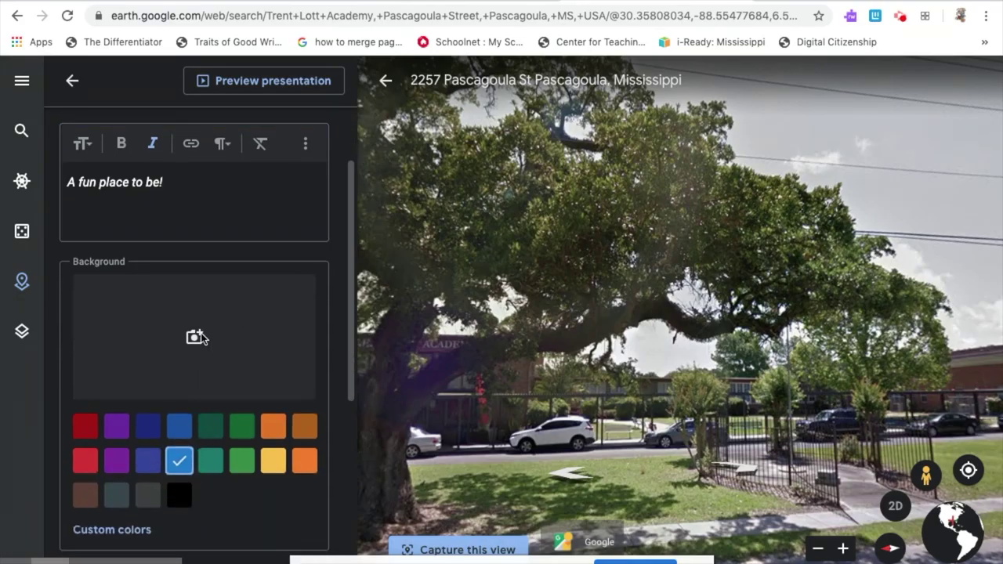
{"action": "scroll", "coordinate": [270, 328], "scroll_direction": "up", "scroll_amount": 4}
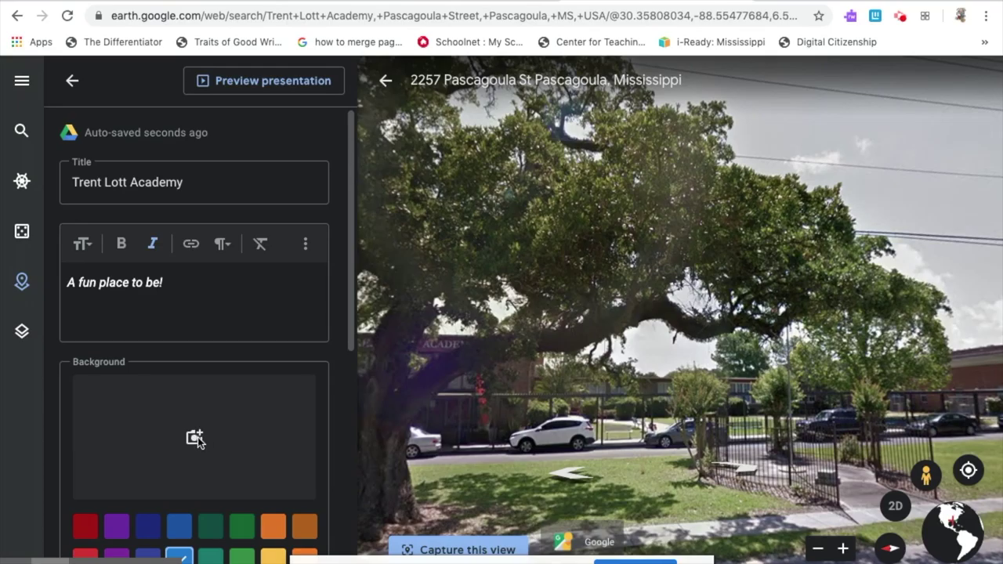
{"action": "scroll", "coordinate": [196, 440], "scroll_direction": "down", "scroll_amount": 5}
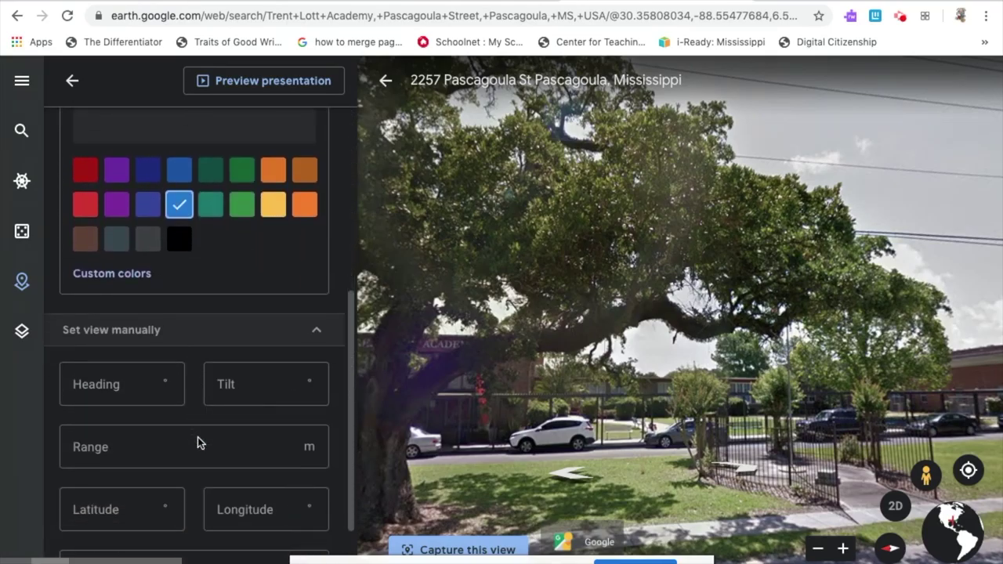
{"action": "scroll", "coordinate": [196, 436], "scroll_direction": "up", "scroll_amount": 5}
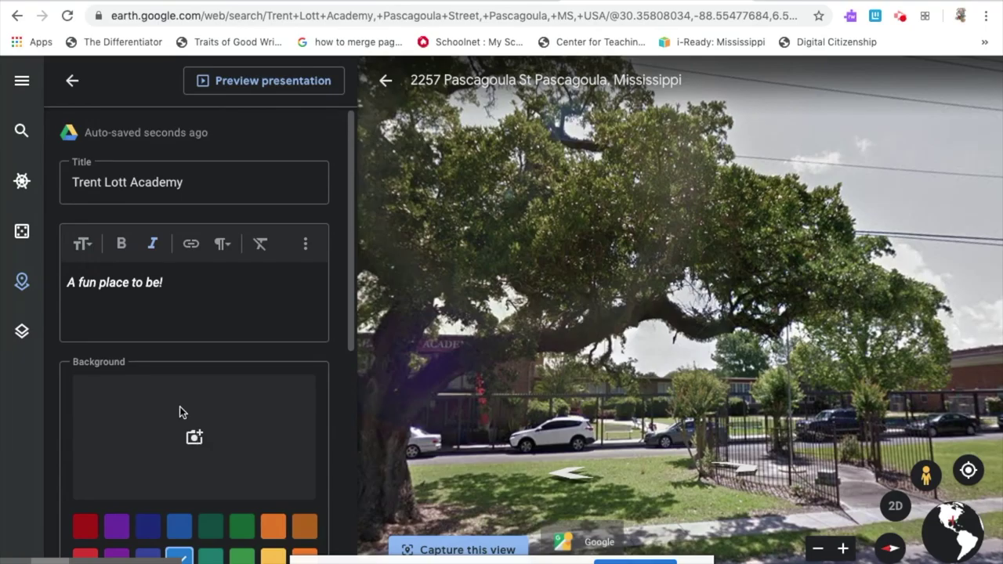
{"action": "left_click", "coordinate": [254, 82]}
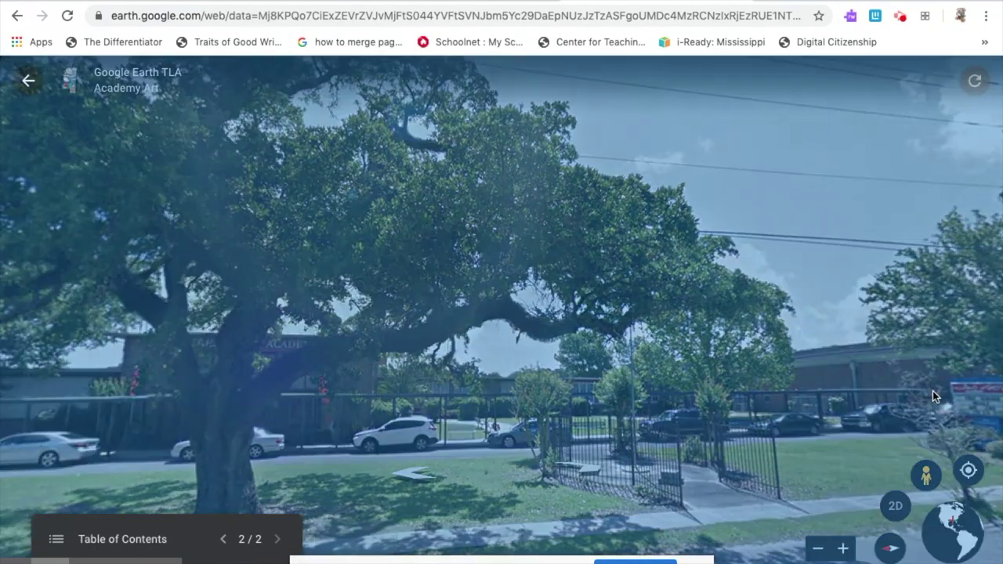